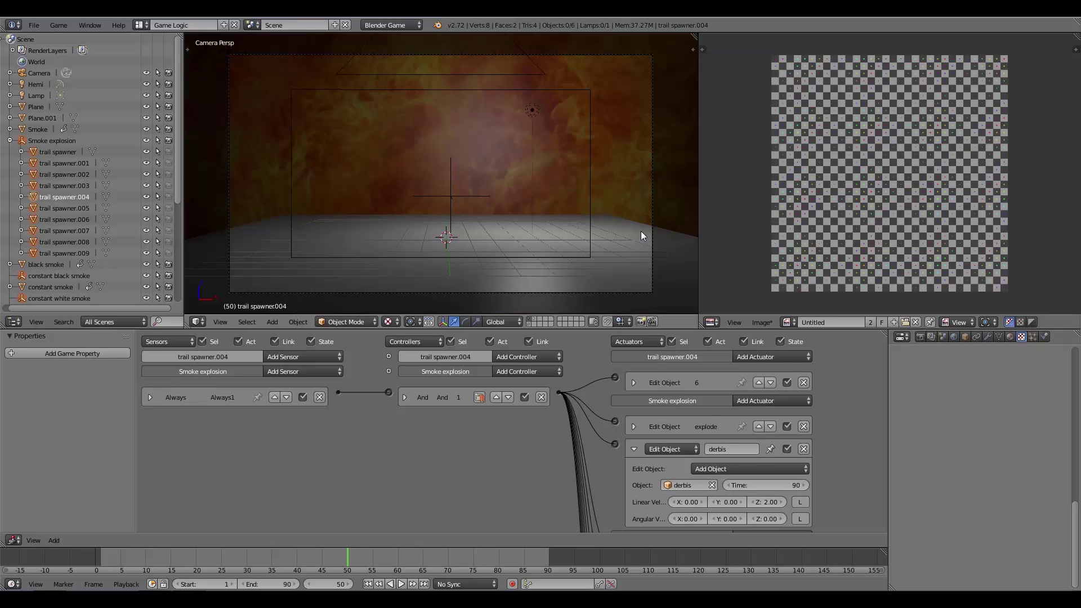
Run the smoke explosion in the game engine twice, stopping each run with Esc.
key(p)
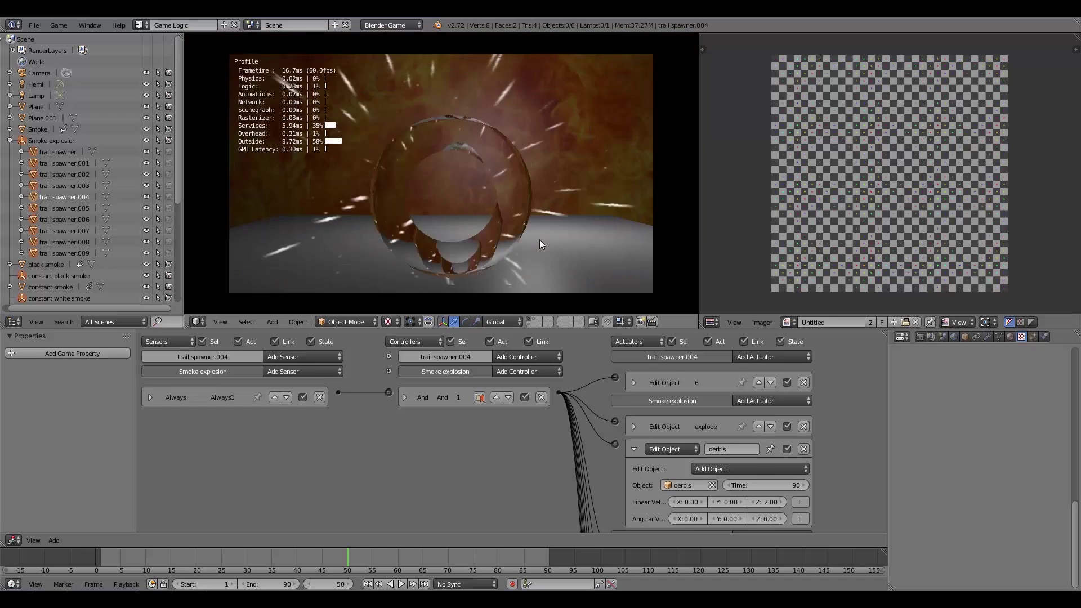
key(Escape)
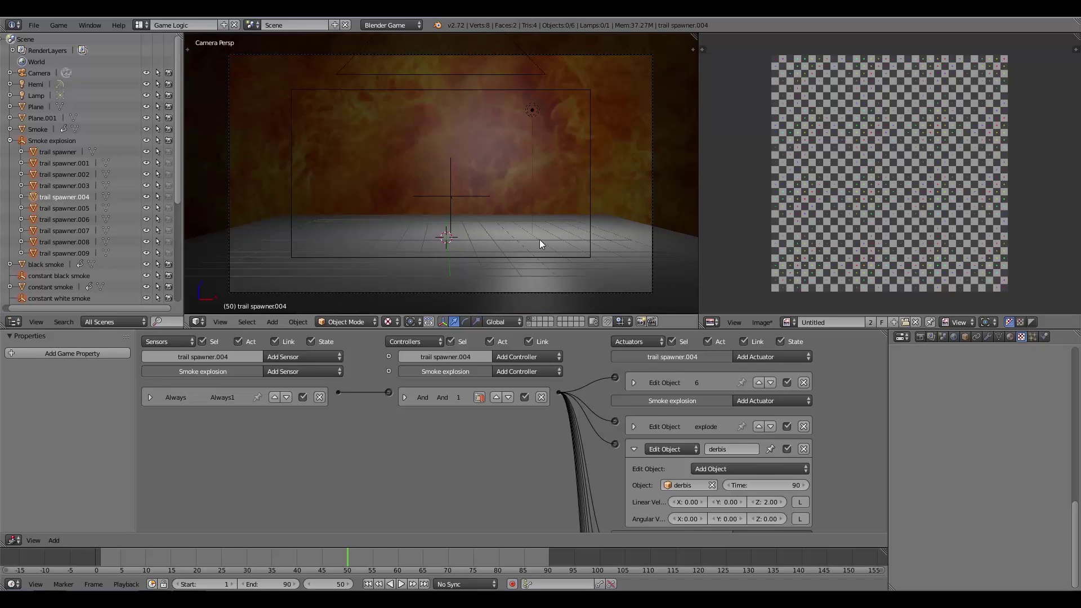
key(p)
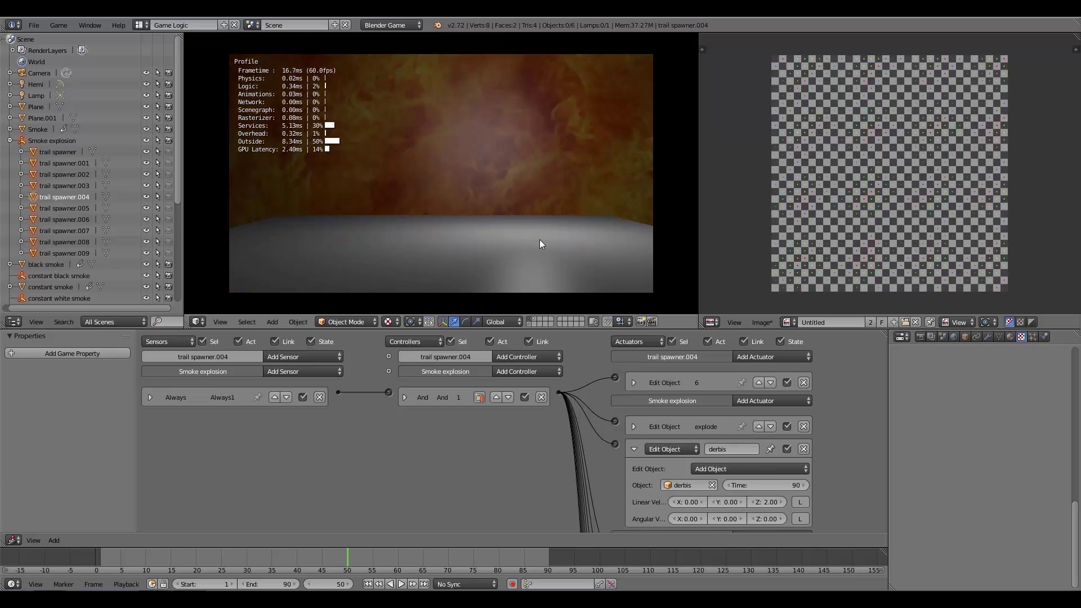
key(Escape)
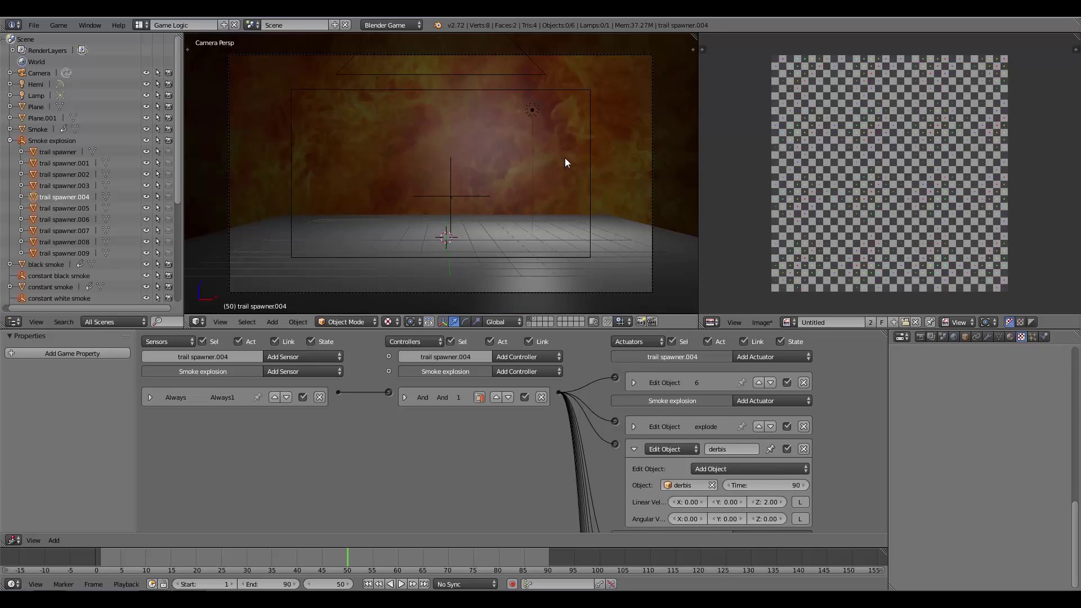
Reload the start-up file to get a fresh default scene.
click(32, 26)
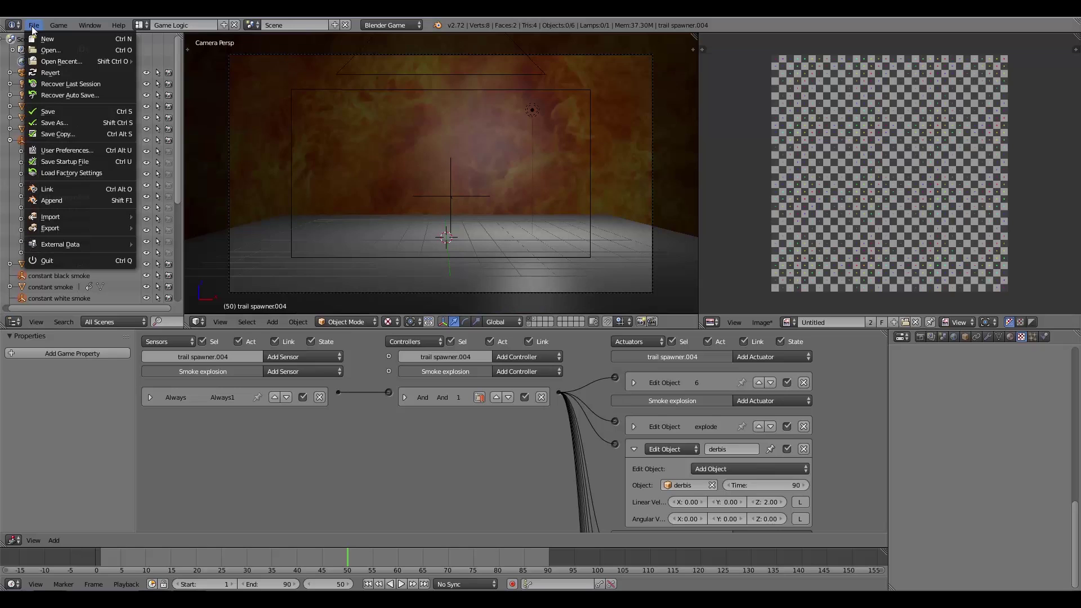
click(36, 38)
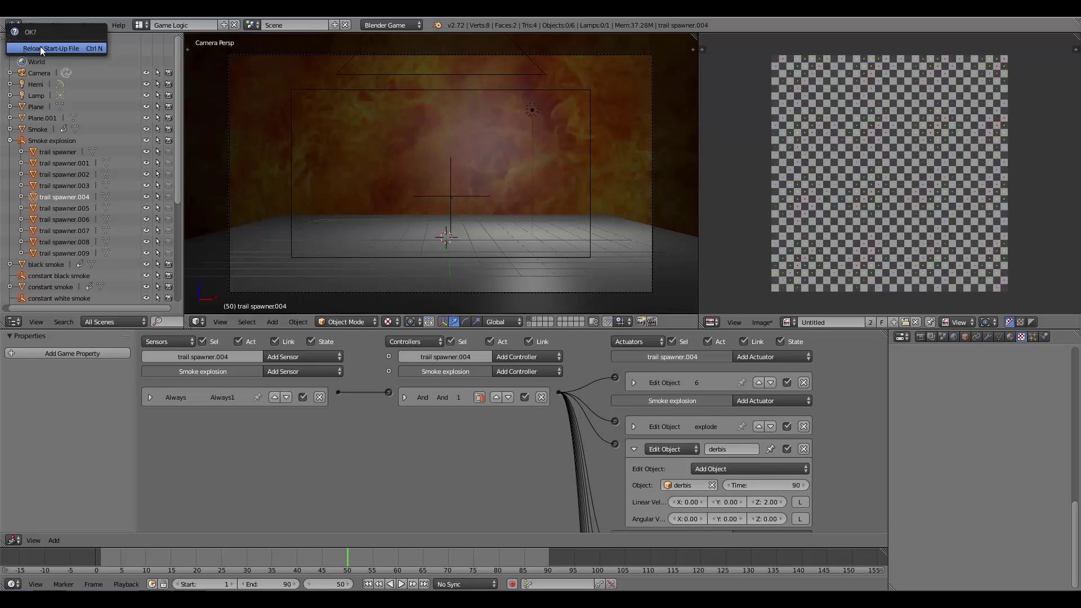
click(41, 49)
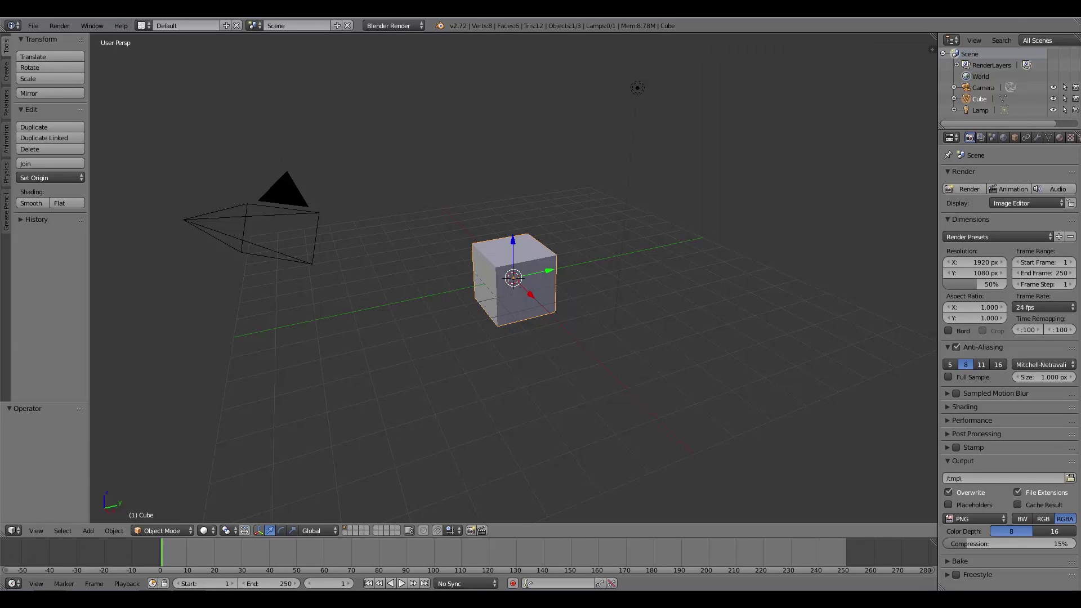
Switch to the Blender Game engine with GLSL shading and a 60 fps frame rate.
click(387, 27)
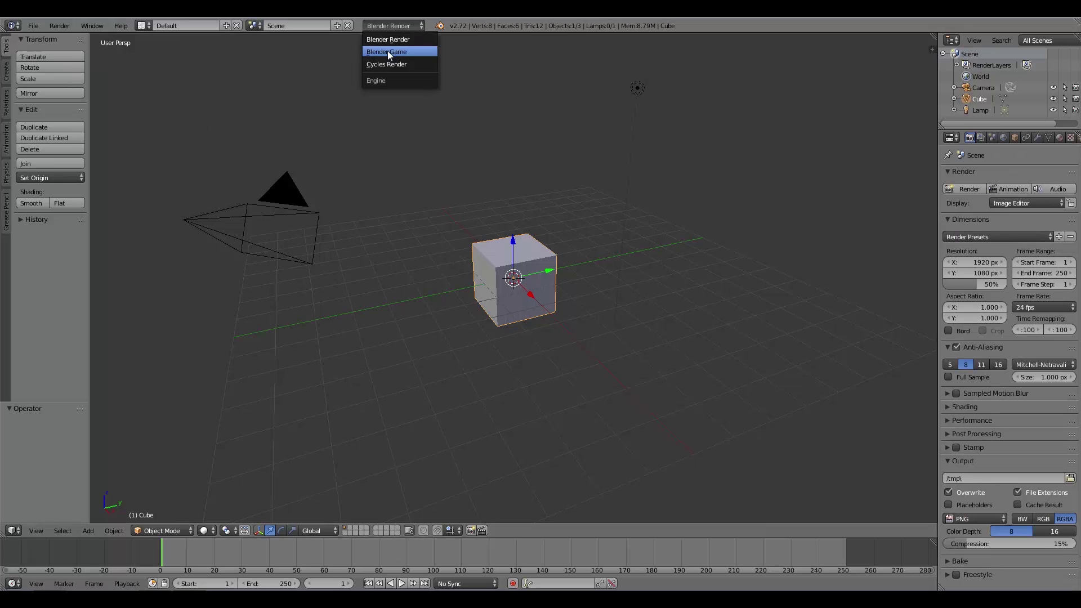
click(387, 50)
click(1034, 413)
scroll(1034, 414, down, 3)
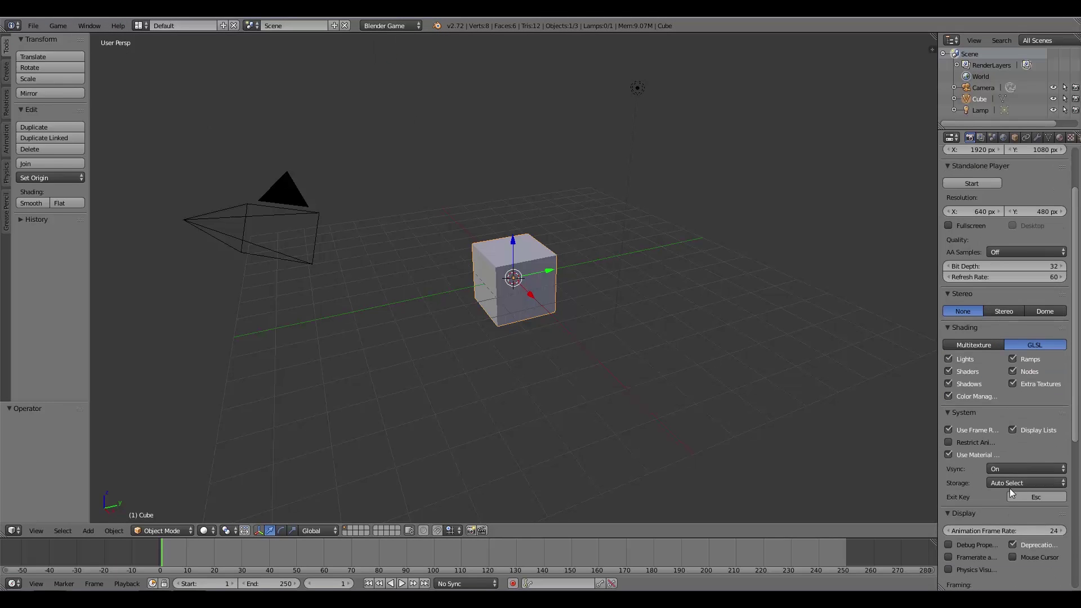
click(1004, 531)
text(60)
key(Return)
middle_drag(621, 273, 501, 296)
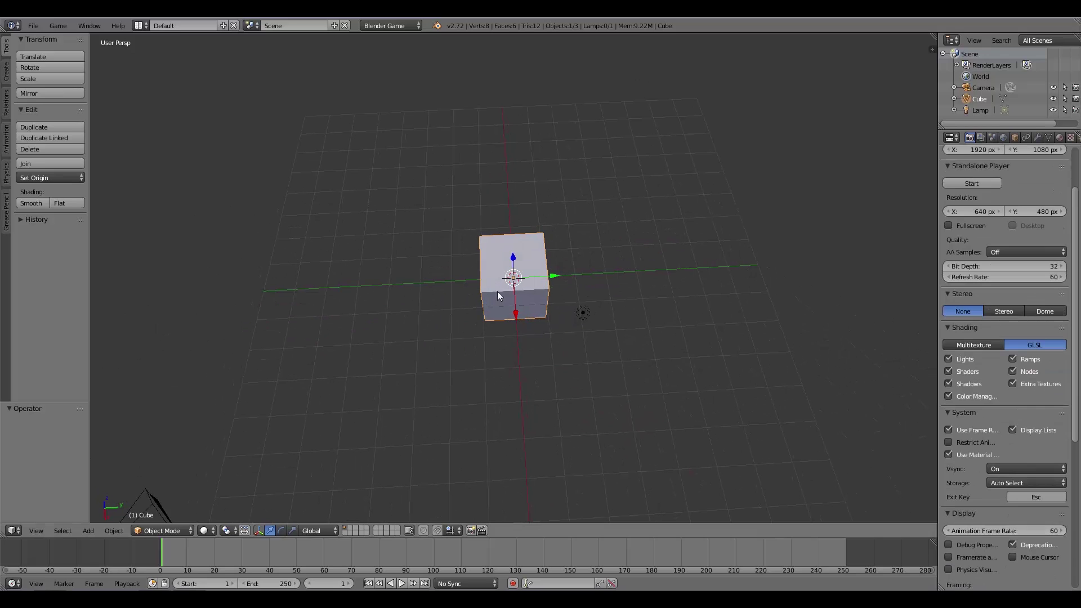
Delete the default cube, add a circle mesh, and view it from the top.
key(x)
click(547, 297)
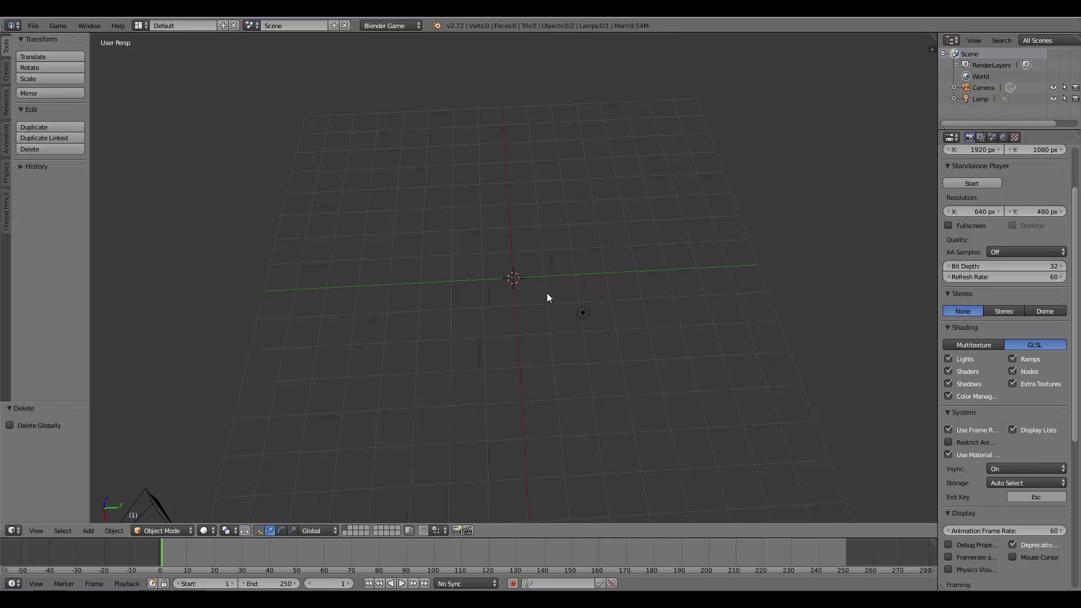
key(shift+a)
mouse_move(547, 271)
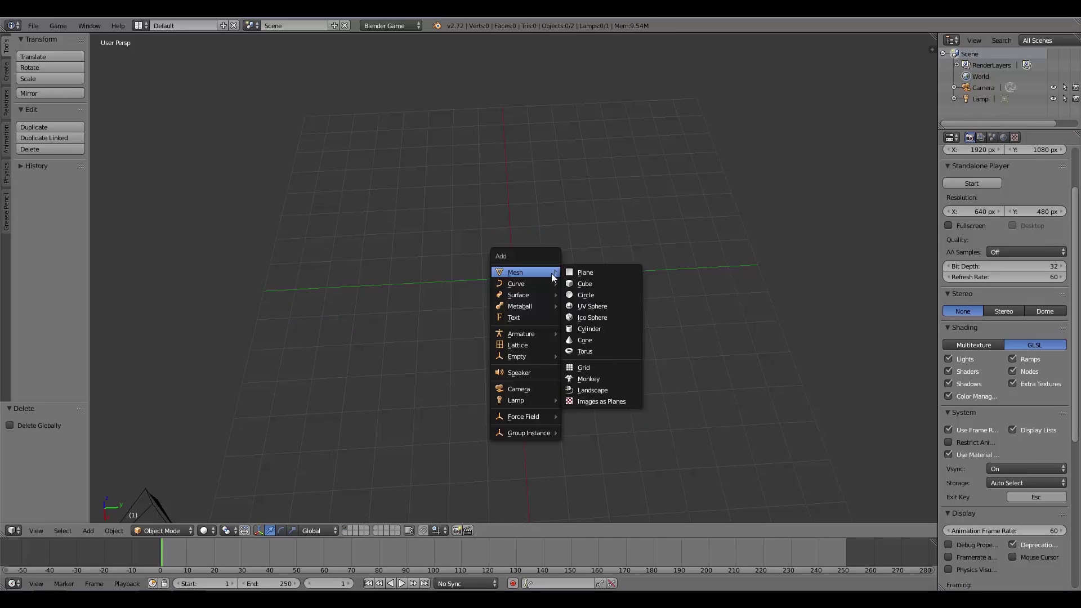
click(586, 296)
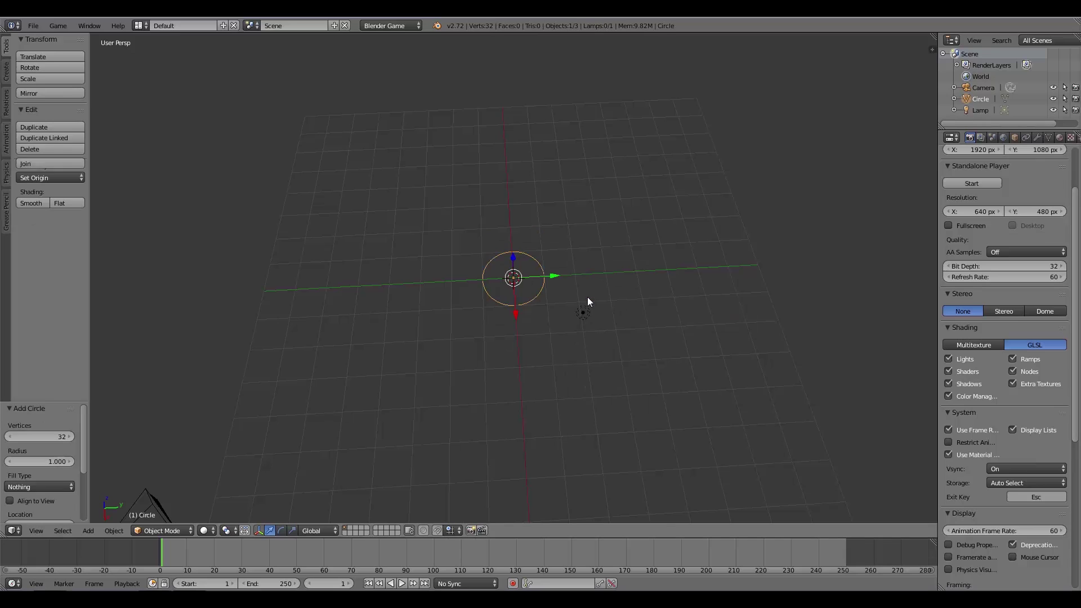
key(KP_7)
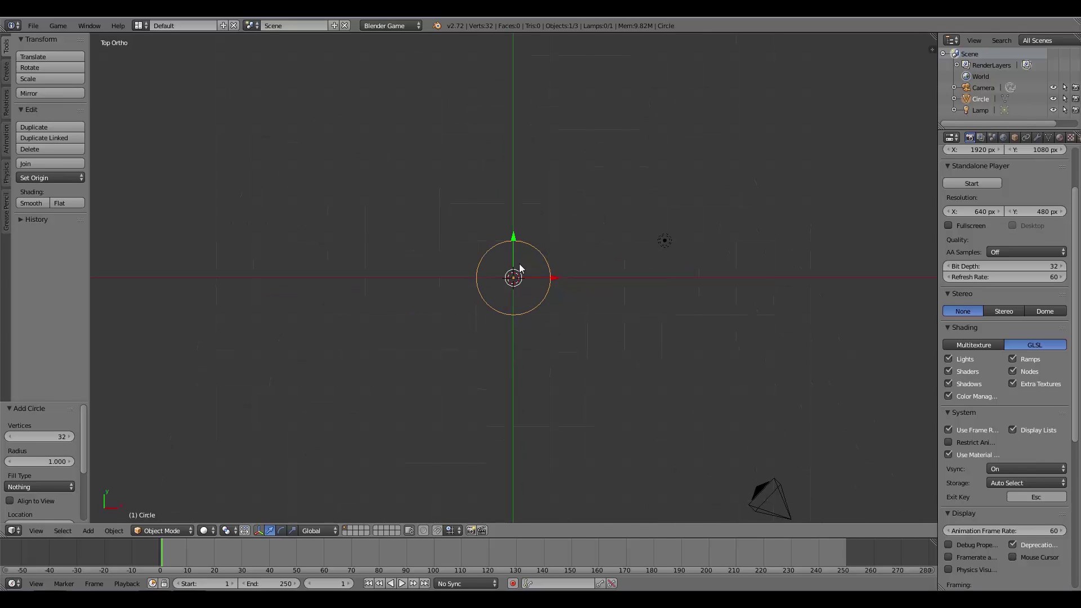
Enter Edit Mode on the circle, then return to Object Mode.
key(Tab)
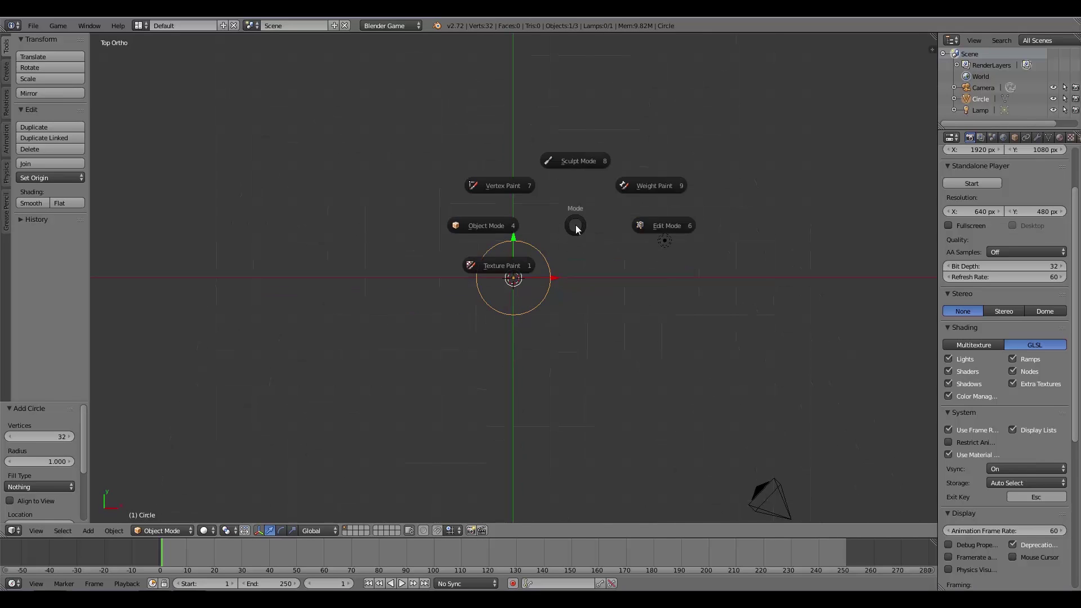
click(641, 228)
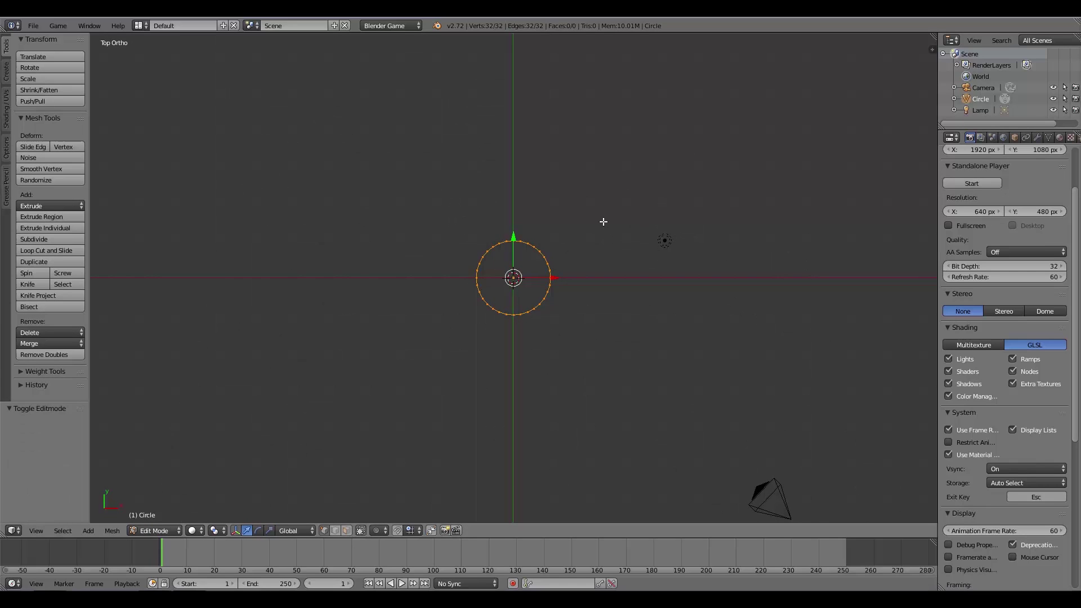
key(Tab)
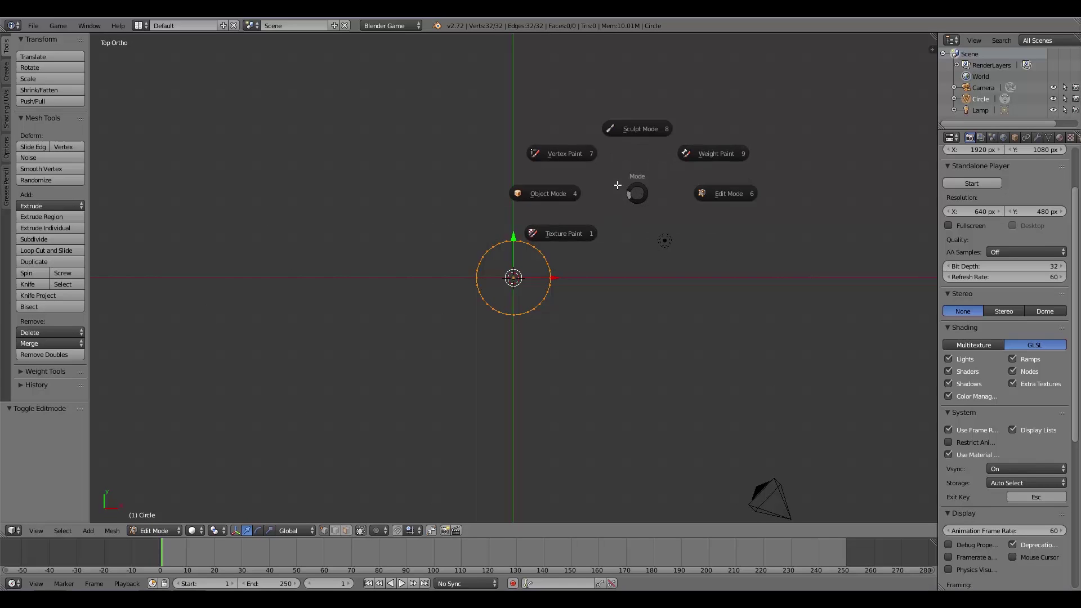
click(579, 196)
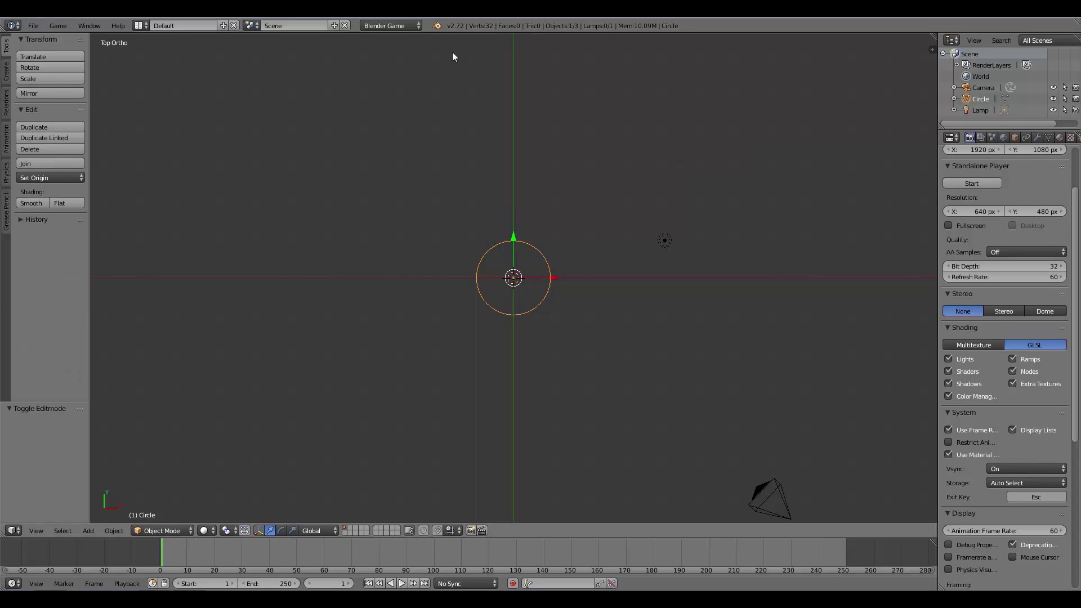
Search 'pie' in User Preferences Addons to confirm Pie Menus Official is enabled.
click(34, 26)
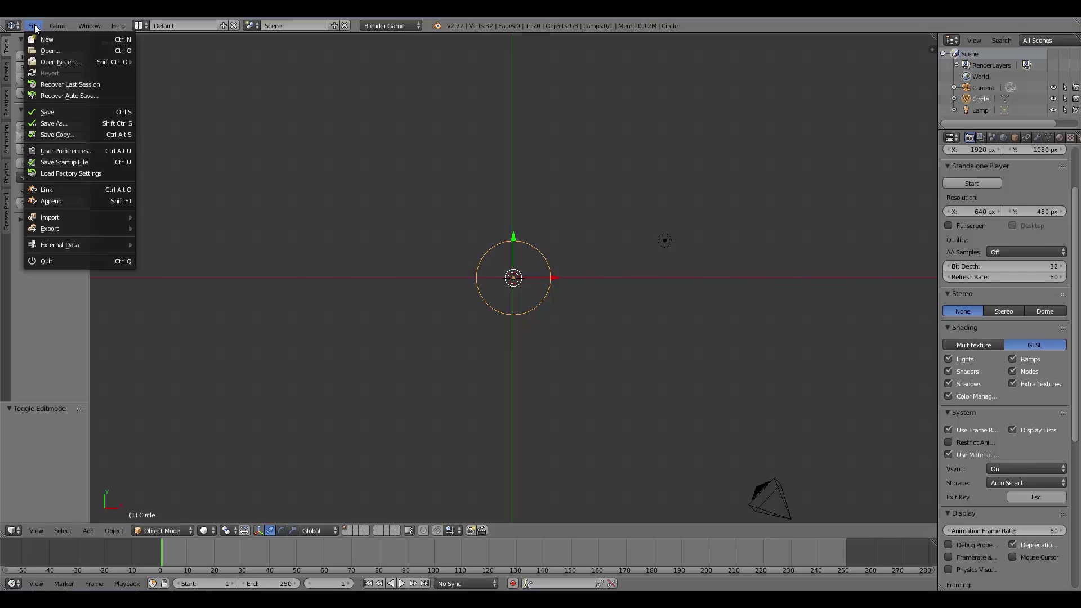
click(49, 149)
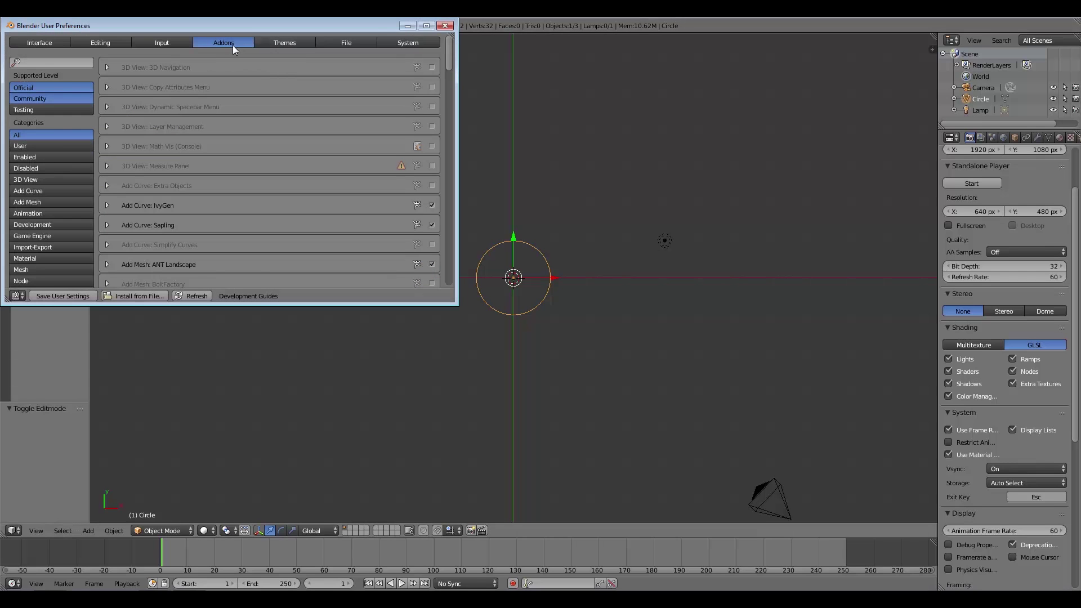
click(32, 65)
text(pie)
key(Return)
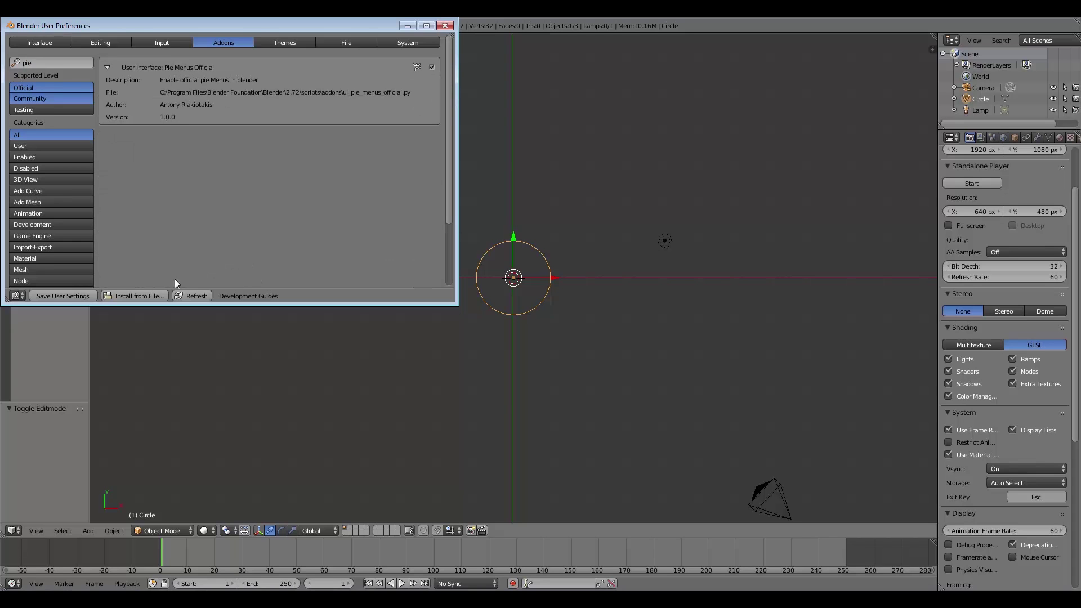
middle_drag(467, 338, 471, 276)
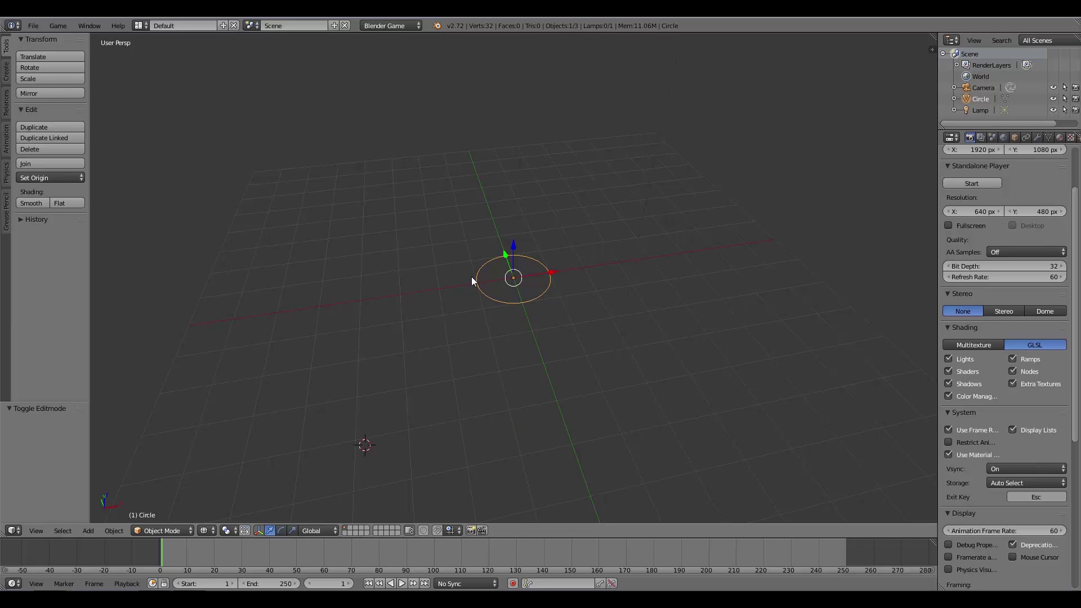
In top view, snap the 3D cursor to the world origin.
key(Tab)
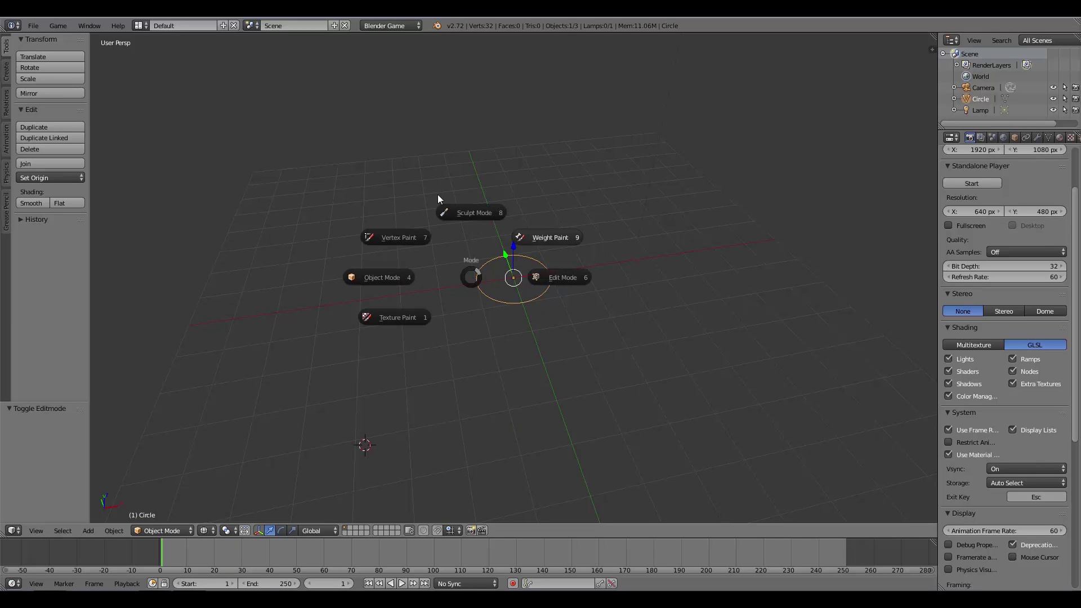
click(275, 244)
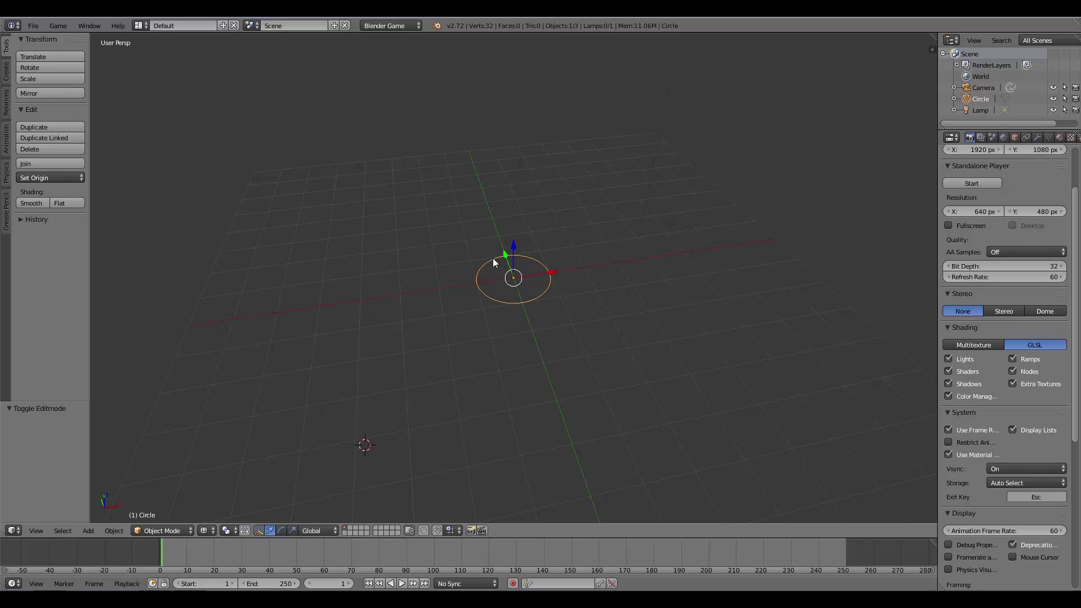
key(KP_7)
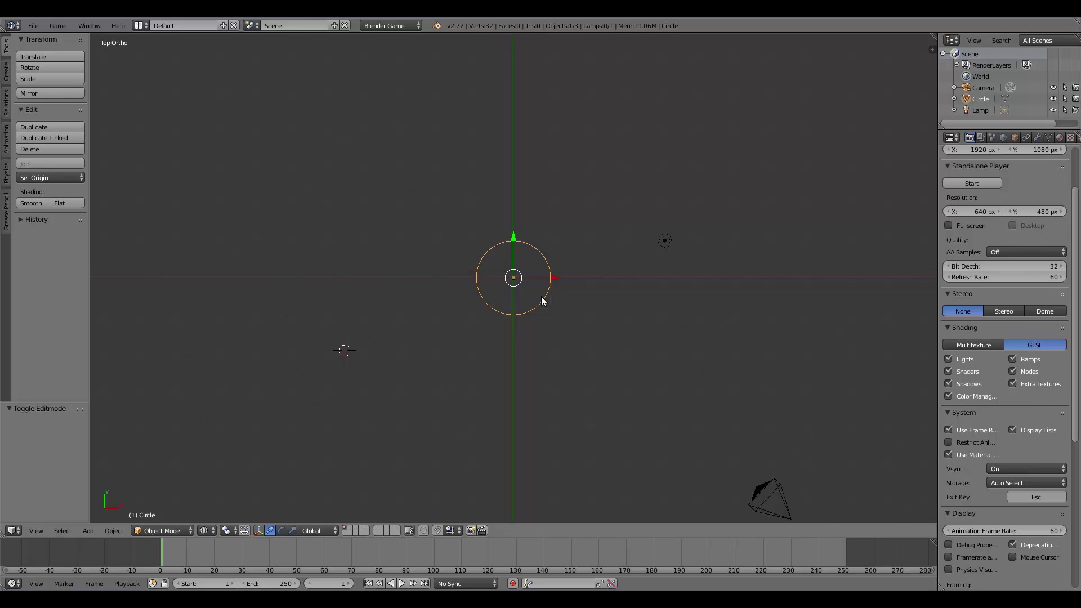
key(shift+s)
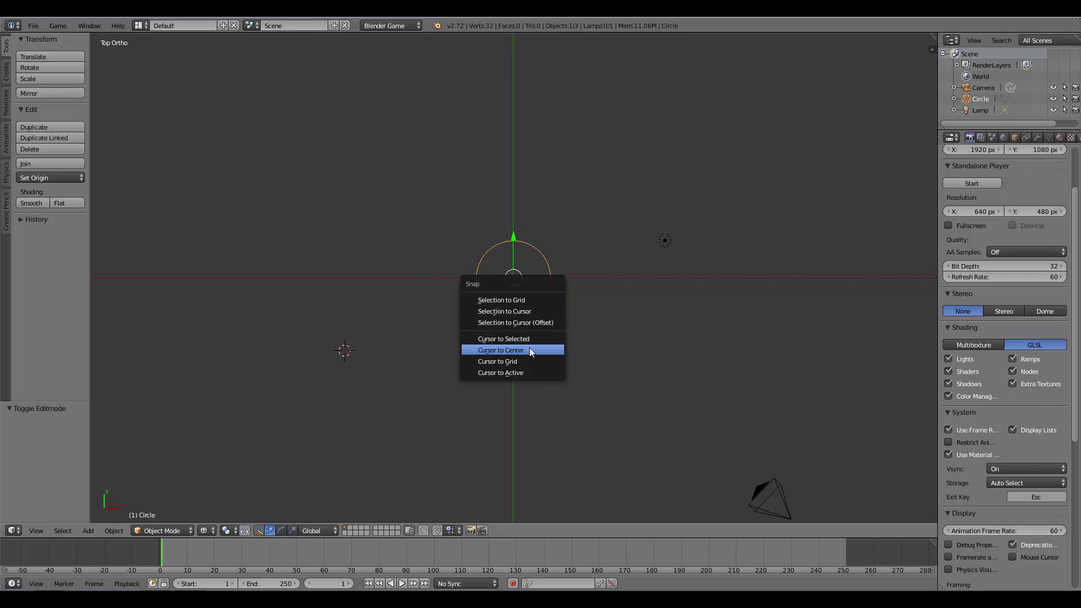
click(529, 349)
scroll(562, 315, up, 2)
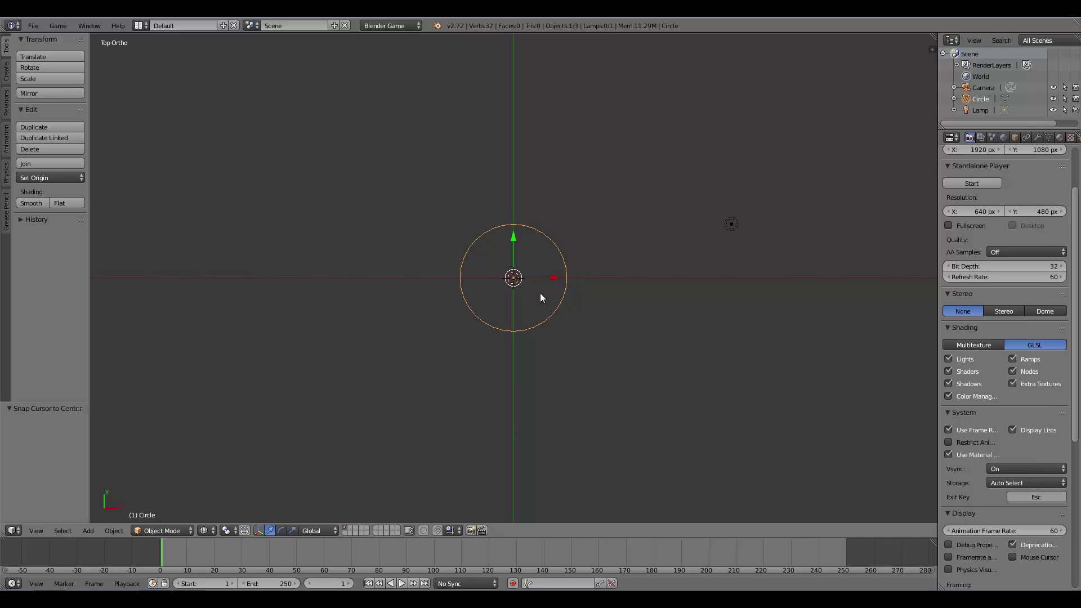
In Edit Mode, extrude the circle's edges and scale them outward to about 1.893.
key(Tab)
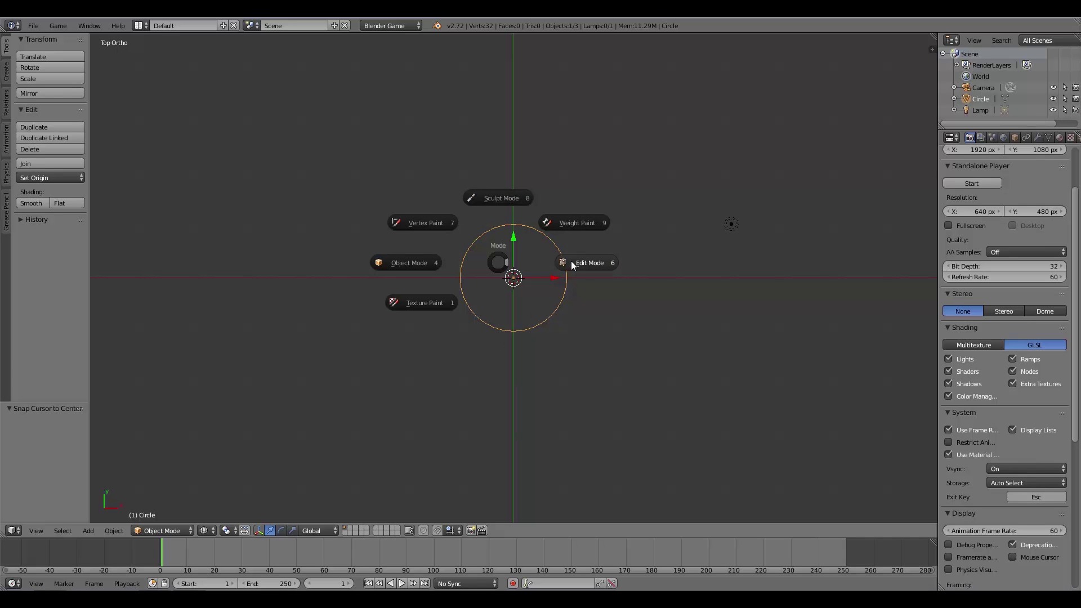
click(571, 261)
middle_drag(567, 313, 587, 282)
key(KP_7)
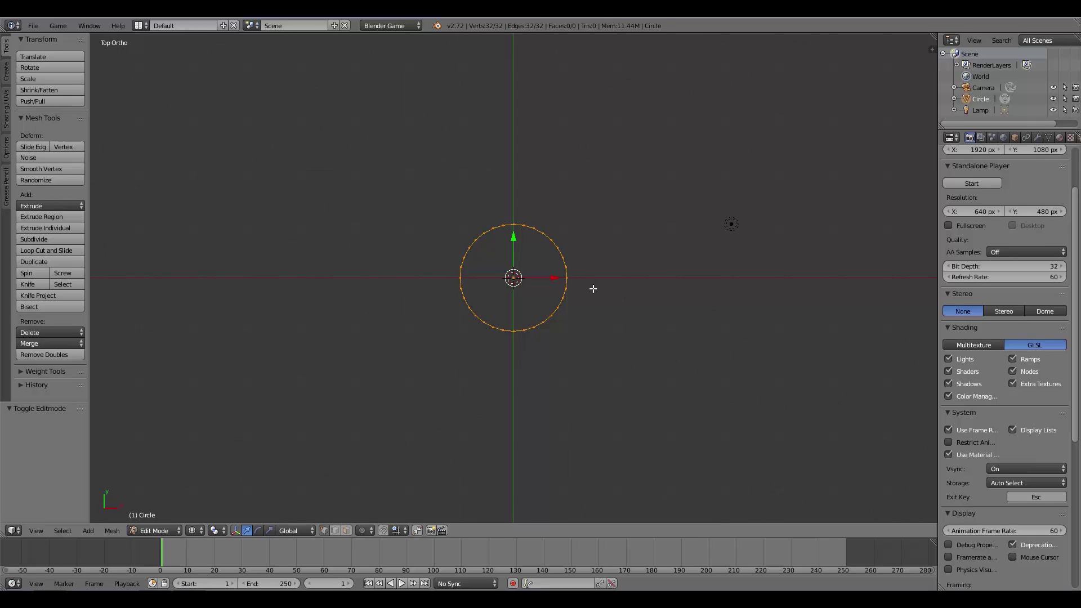
key(e)
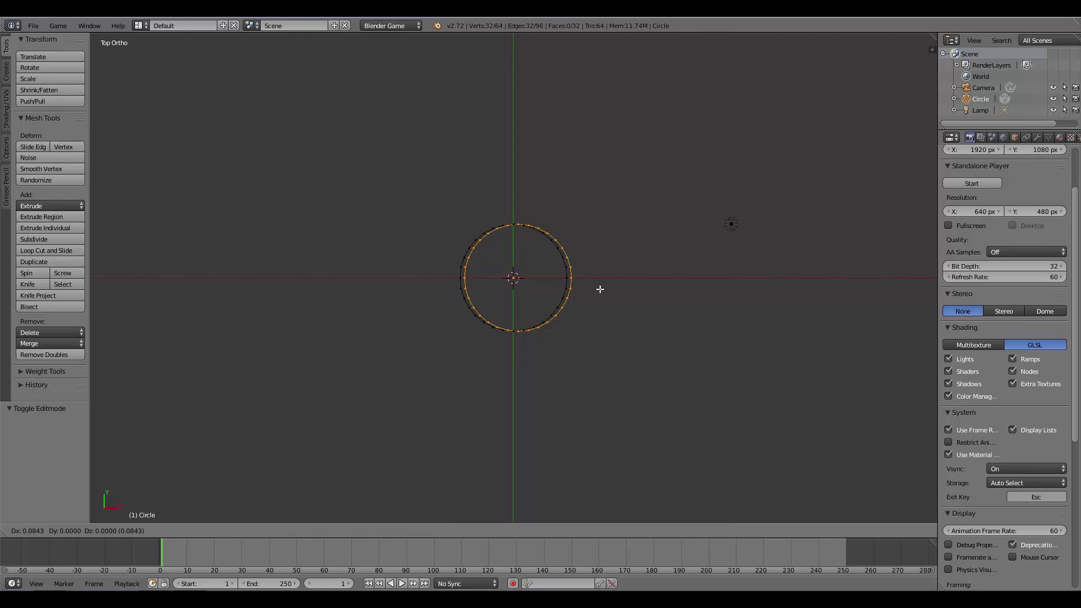
key(s)
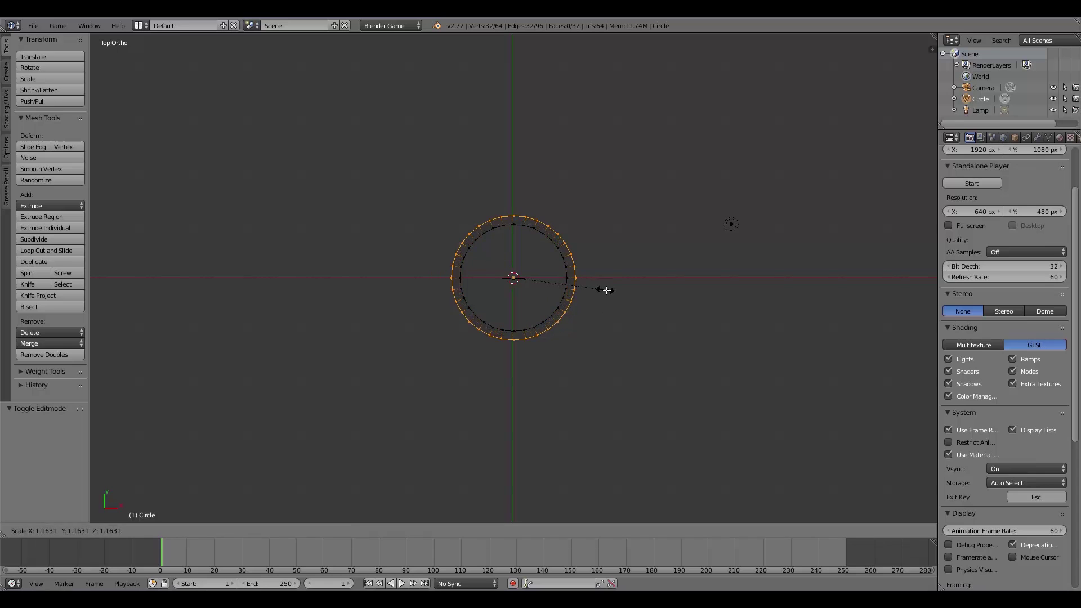
Confirm the ring's outward scale and switch the viewport to Solid shading.
click(658, 298)
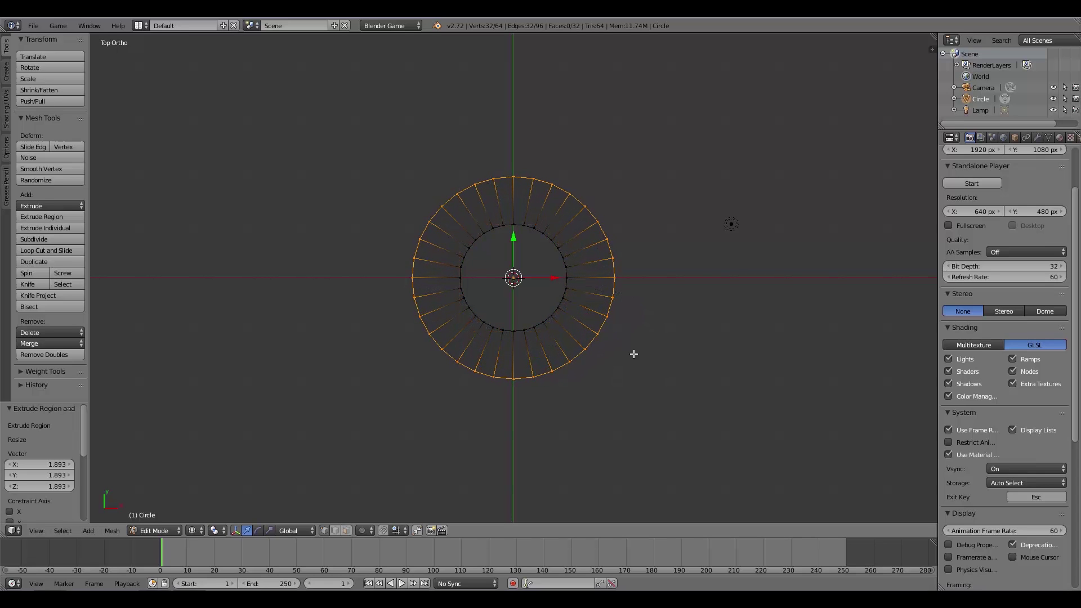
key(z)
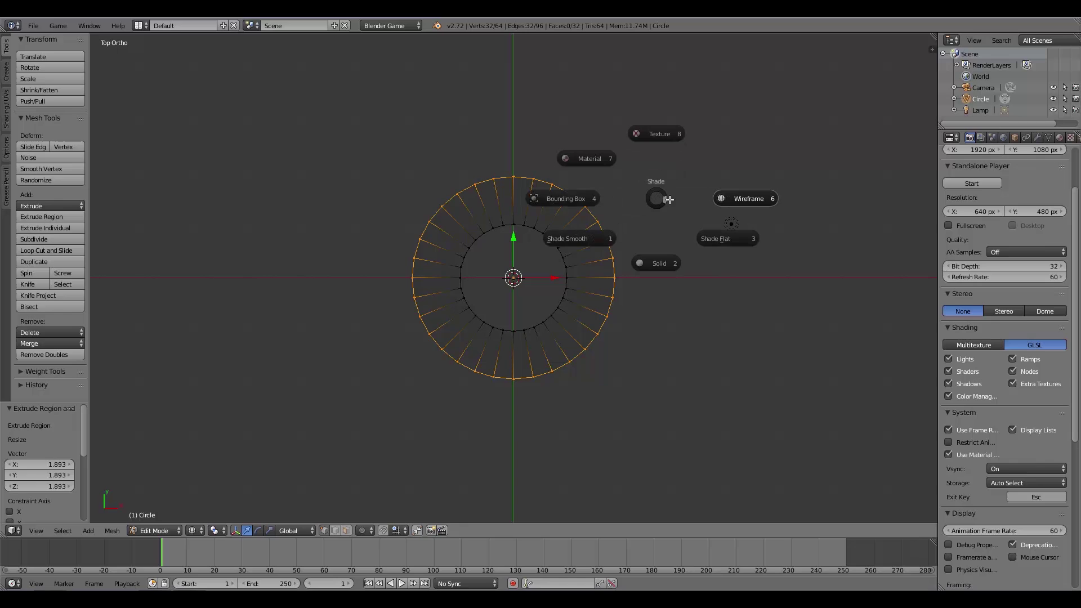
click(652, 267)
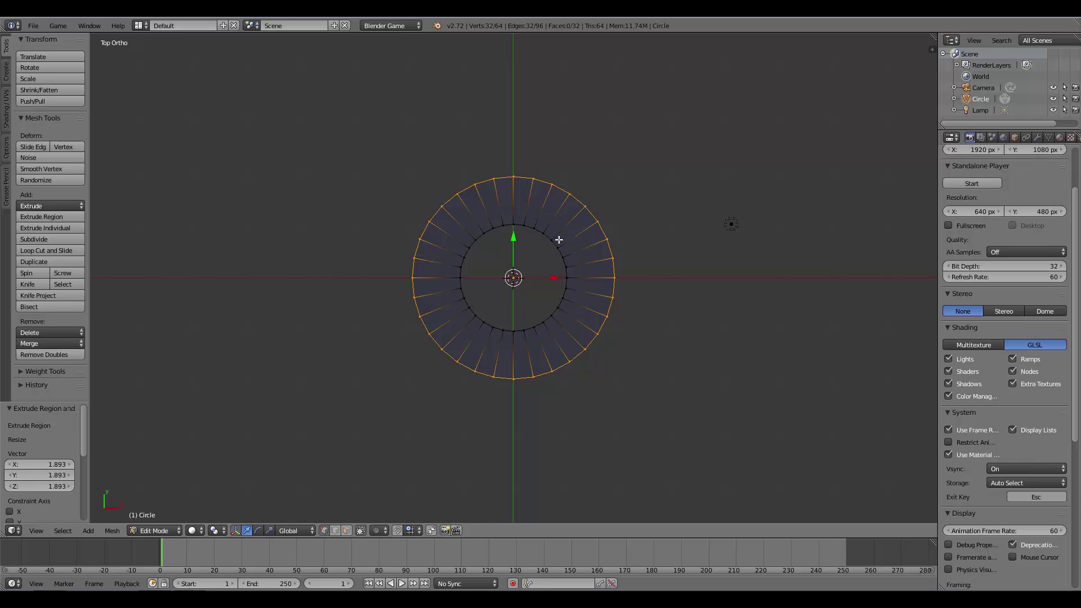
Add two loop cuts around the ring and raise the middle band of faces on Z.
key(ctrl+r)
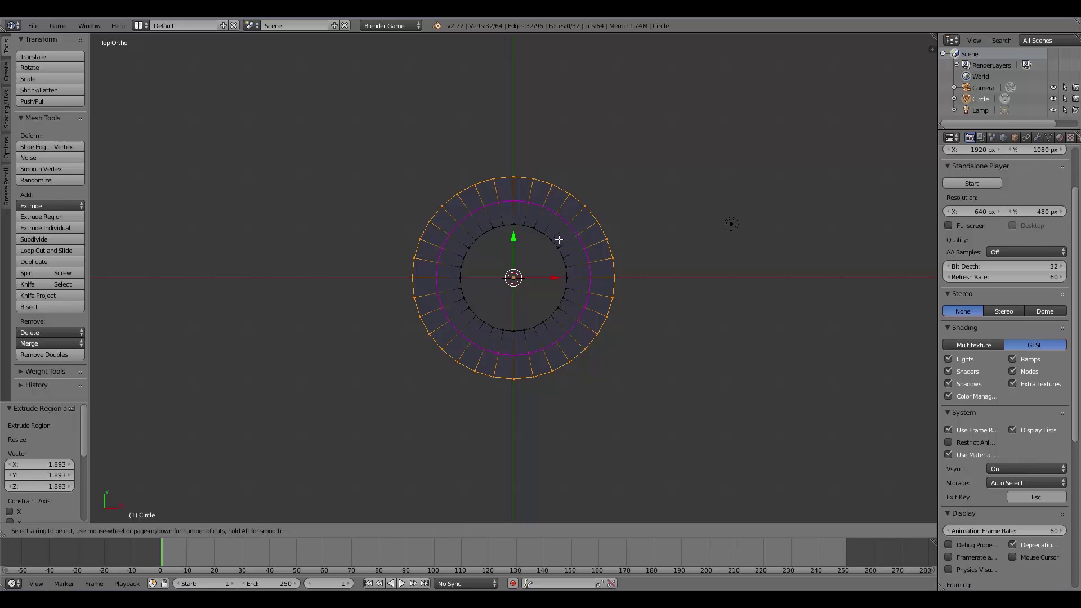
scroll(559, 239, up, 1)
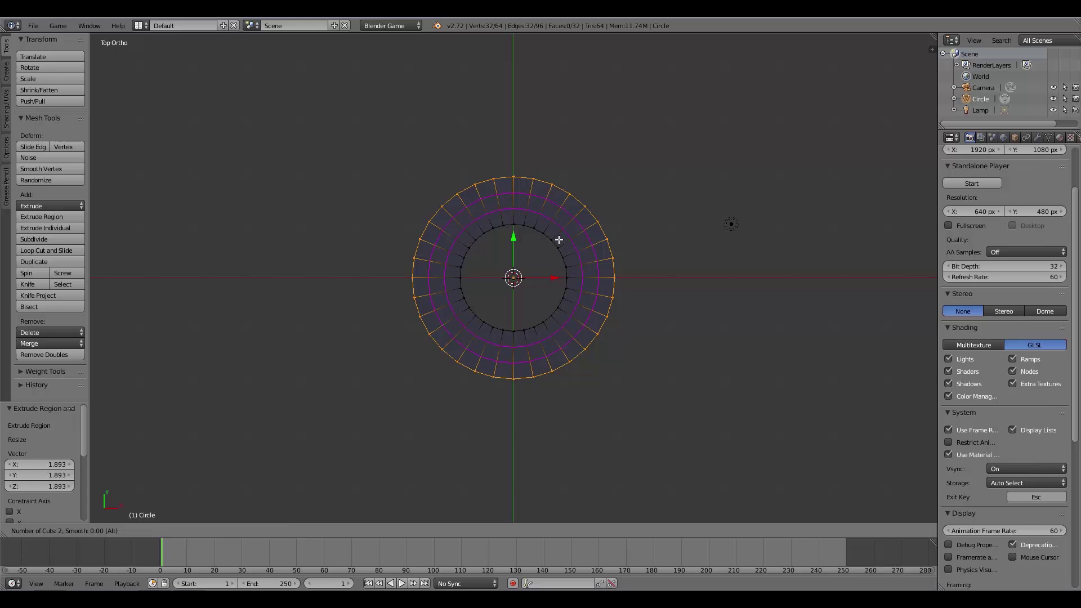
click(559, 240)
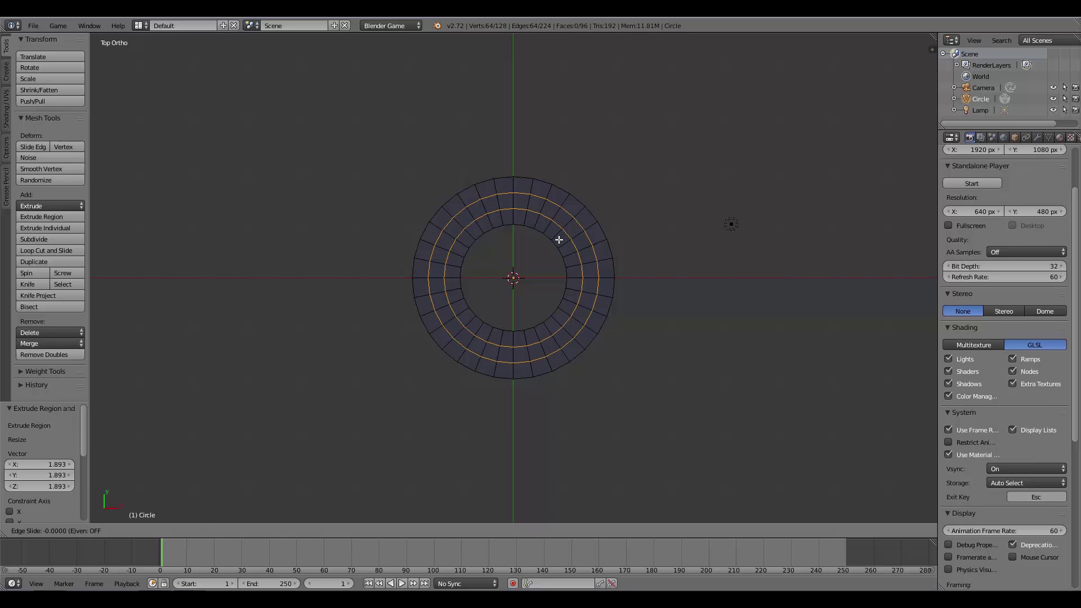
click(558, 239)
middle_drag(541, 350, 532, 270)
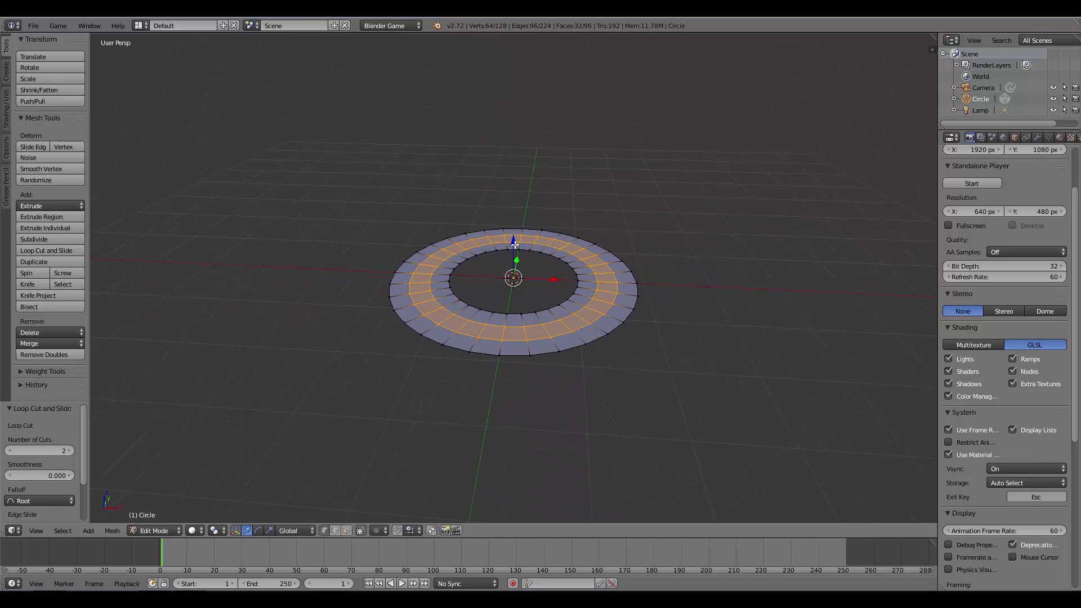
drag(514, 245, 516, 223)
middle_drag(516, 223, 525, 302)
Select the outer top edge loop, lower it slightly and enlarge it a little.
key(a)
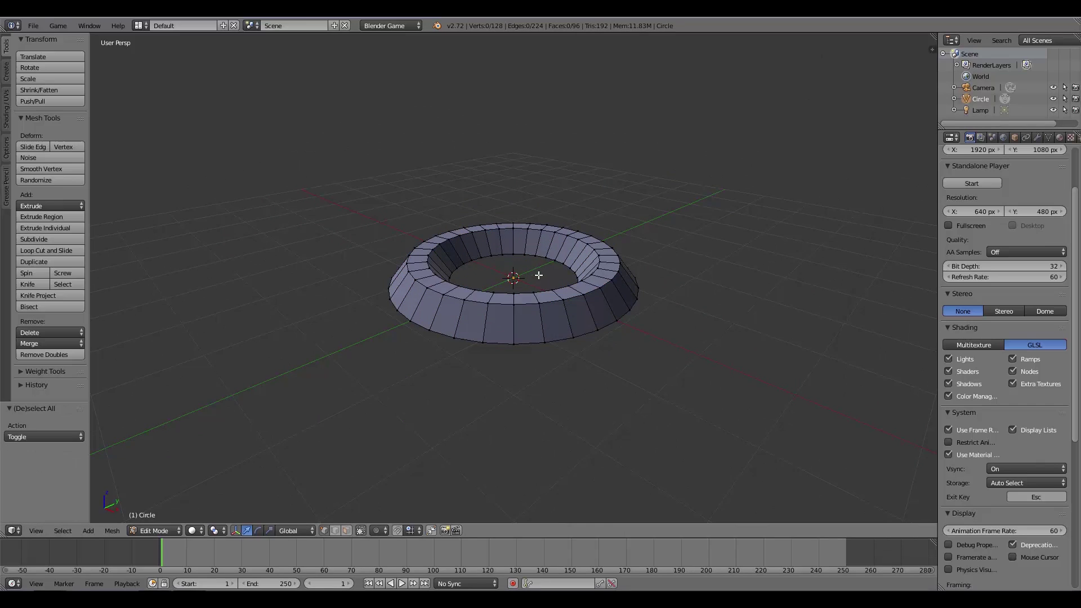
alt+right_click(547, 304)
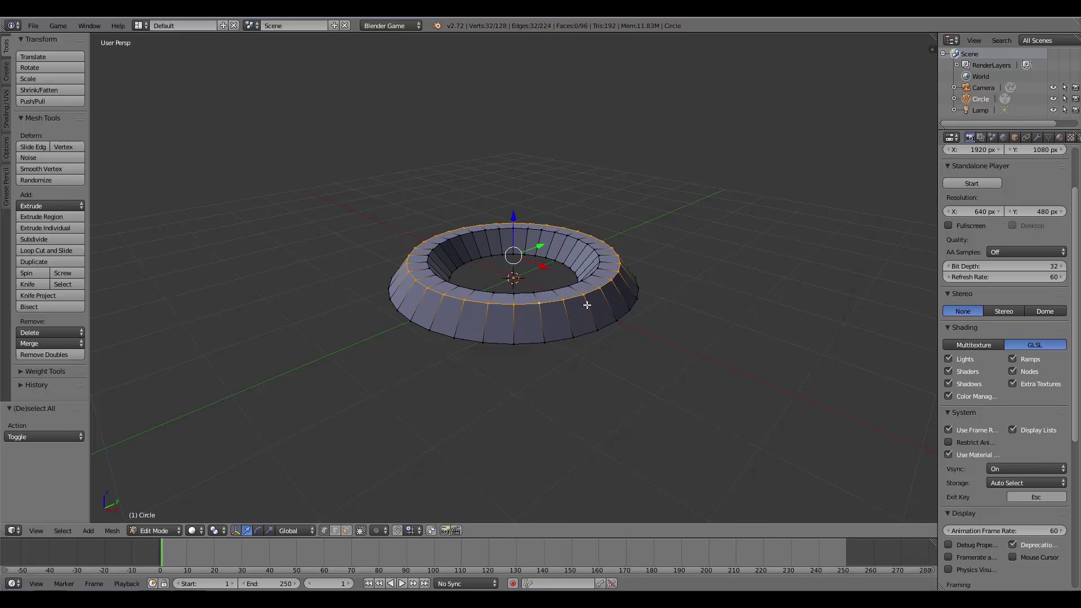
drag(515, 215, 574, 271)
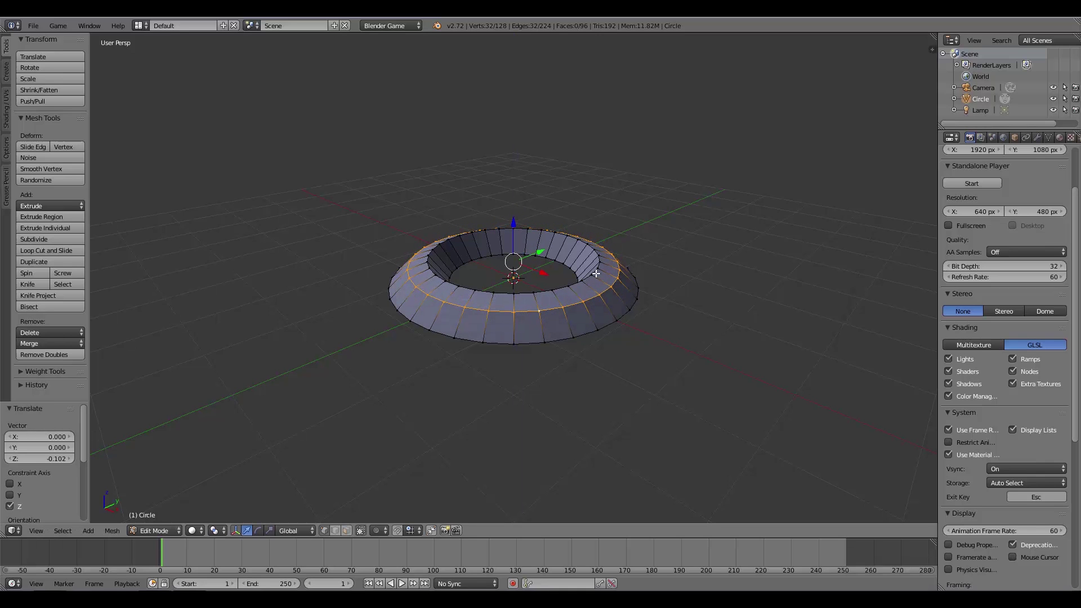
key(s)
click(602, 276)
drag(515, 216, 516, 223)
middle_drag(622, 284, 594, 316)
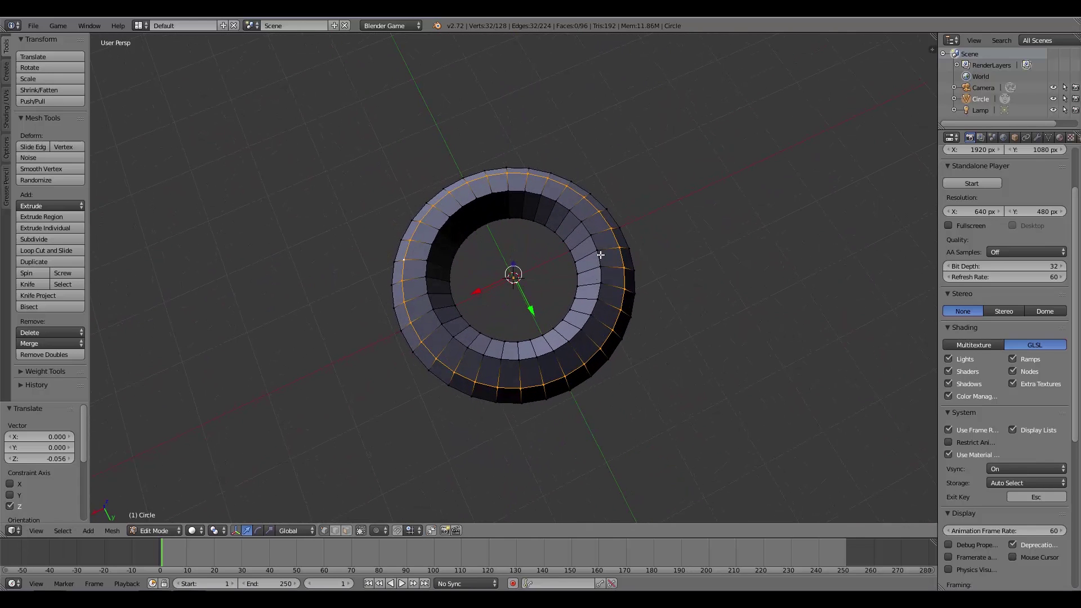
Select the inner top edge loop and shrink it to 0.931.
right_click(602, 287)
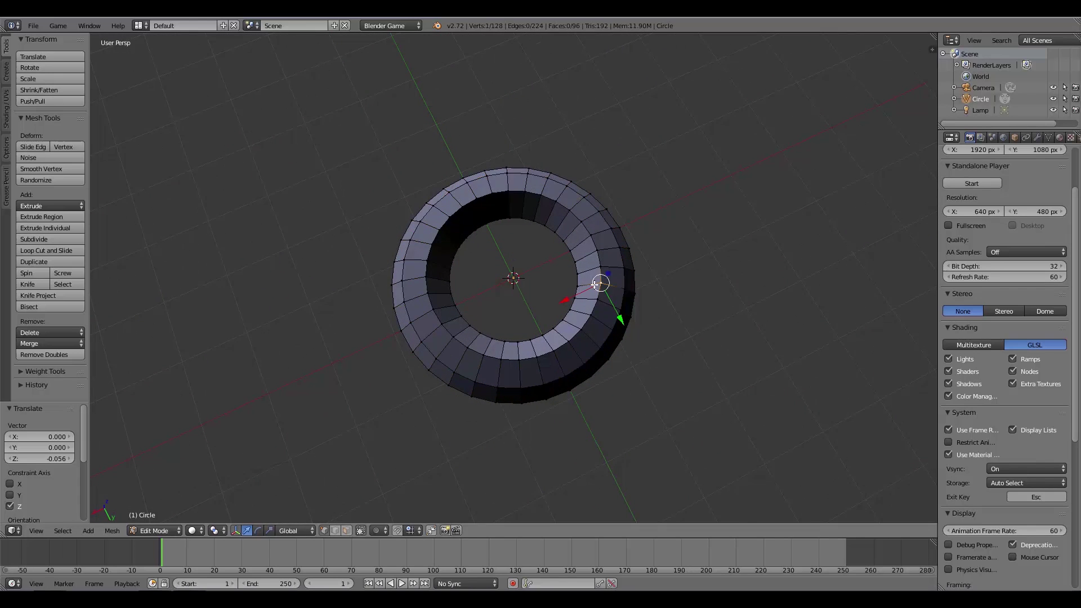
right_click(572, 349)
right_click(581, 329)
alt+right_click(601, 263)
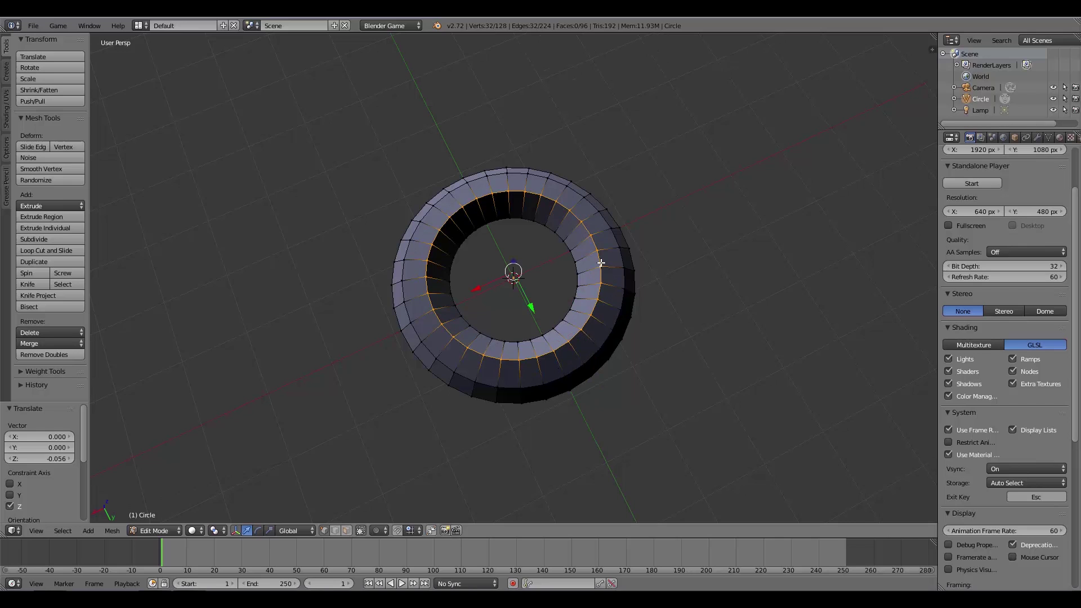
mouse_move(559, 339)
middle_down()
mouse_move(621, 303)
mouse_move(572, 321)
mouse_move(533, 388)
mouse_move(572, 349)
middle_up()
key(s)
click(695, 322)
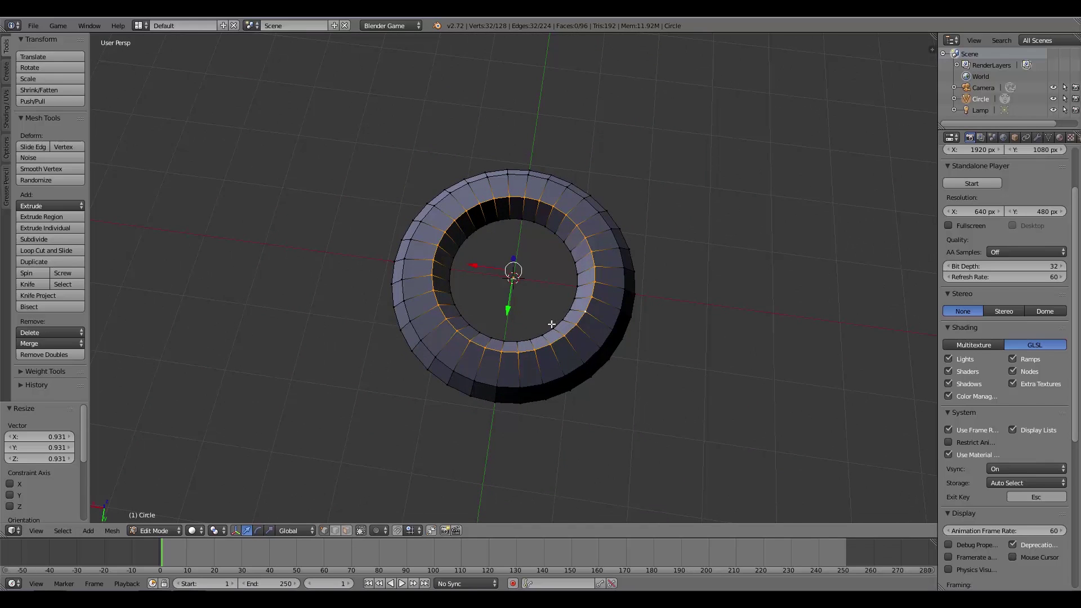
key(Tab)
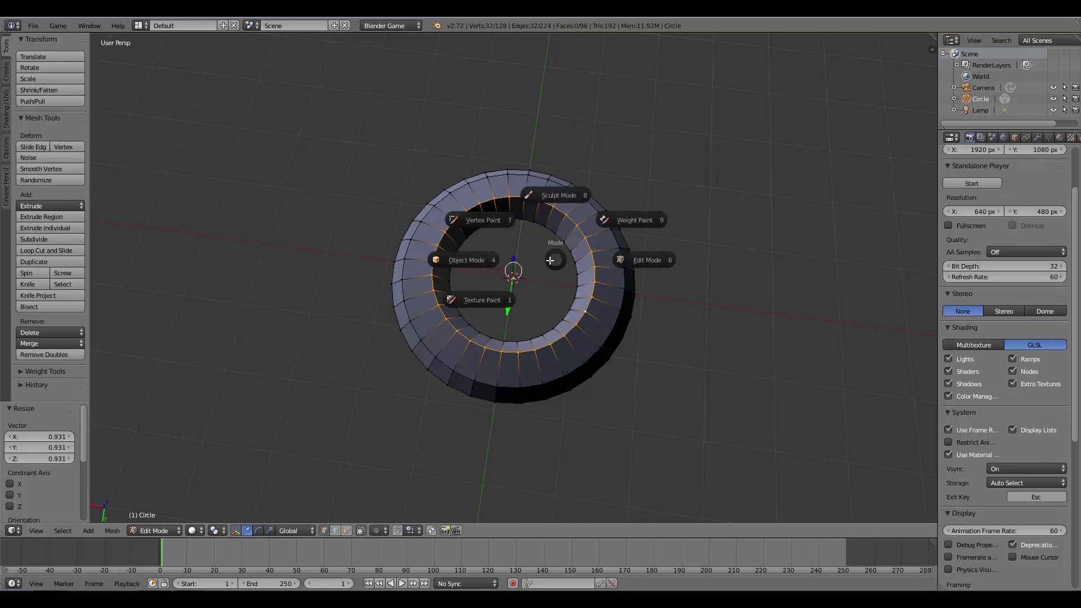
Return to Object Mode and apply Shade Smooth to the ring.
click(485, 263)
middle_drag(485, 263, 477, 334)
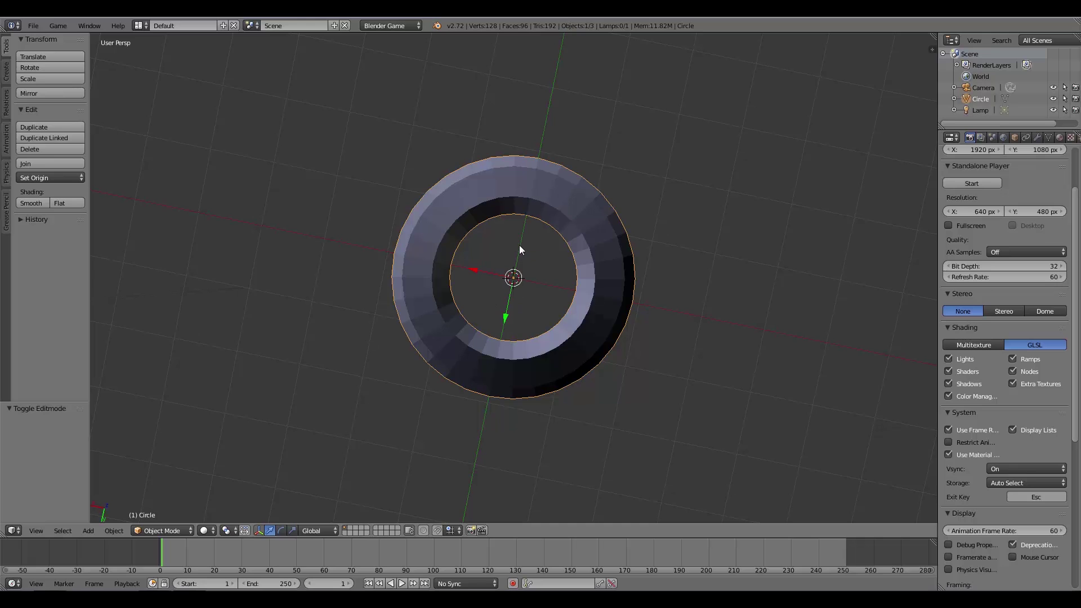
key(z)
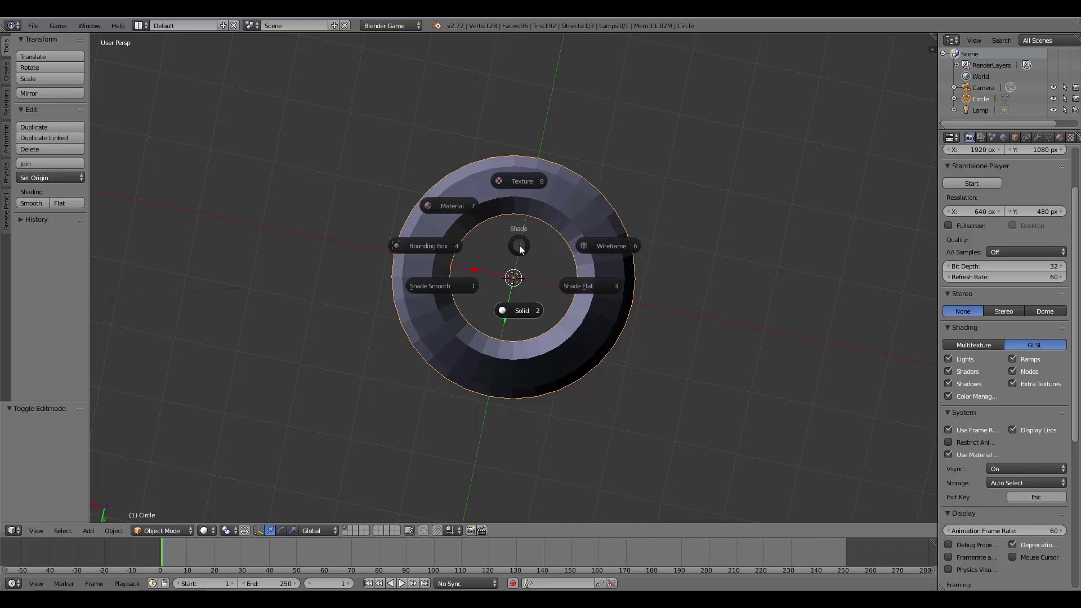
click(432, 286)
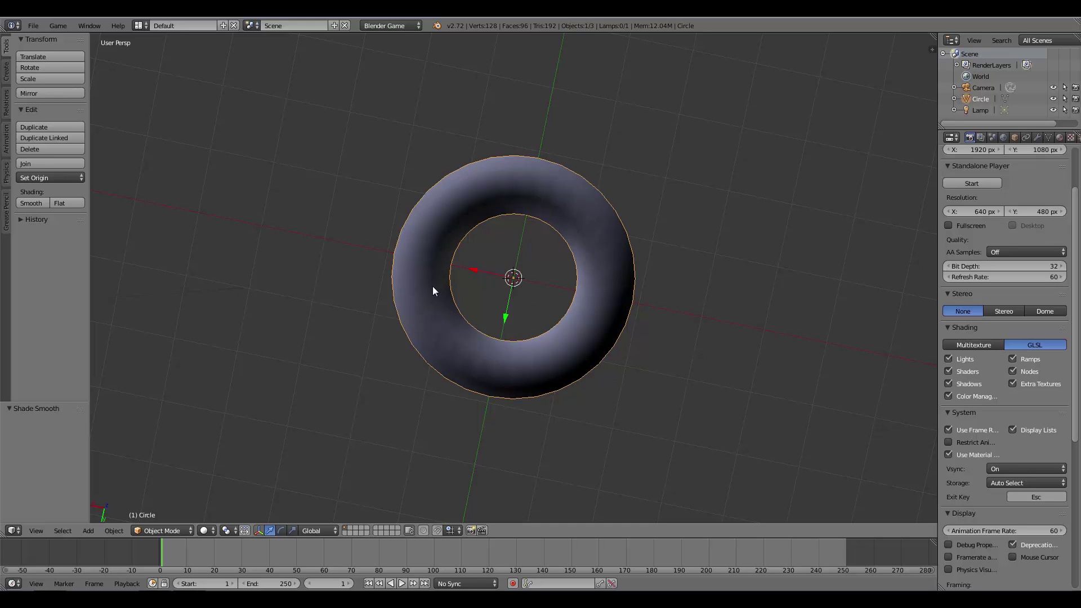
middle_drag(433, 288, 502, 315)
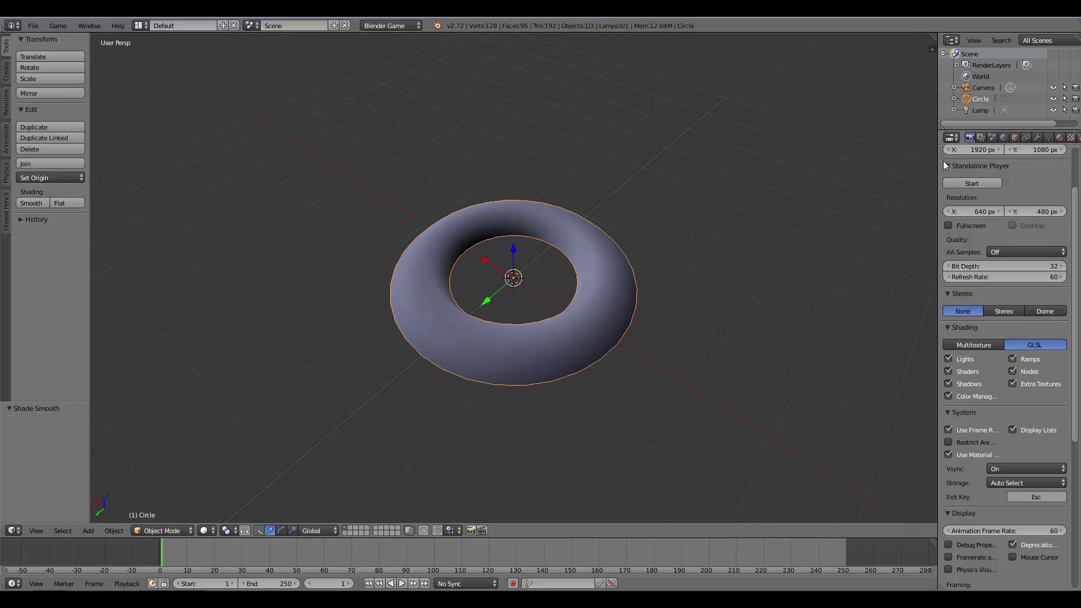
scroll(983, 135, down, 2)
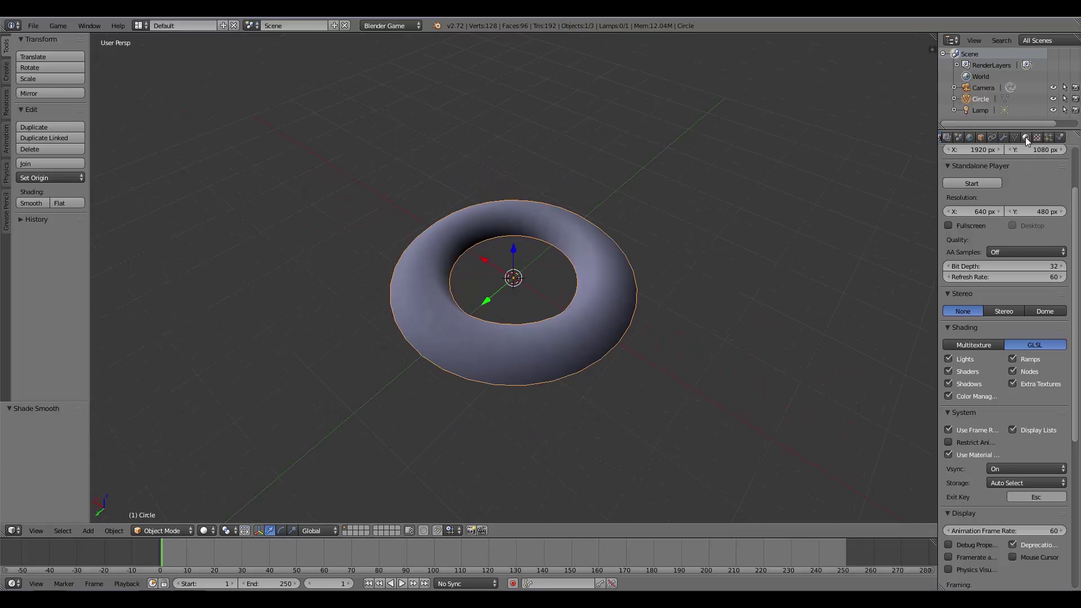
Add a new material named 'refract' with Specular Intensity 0 and Shadeless enabled.
click(1025, 136)
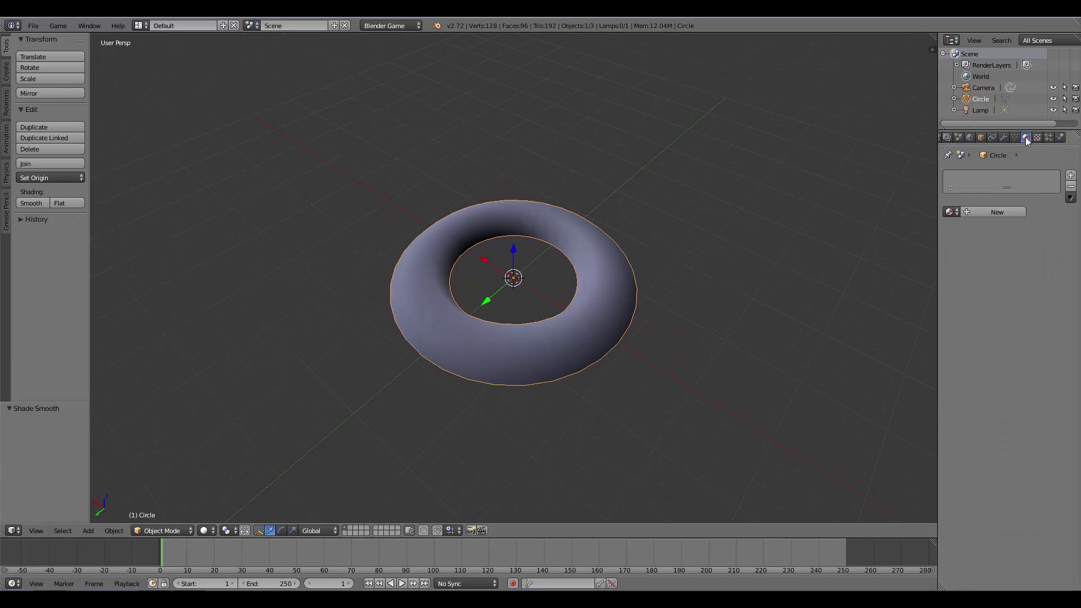
click(992, 216)
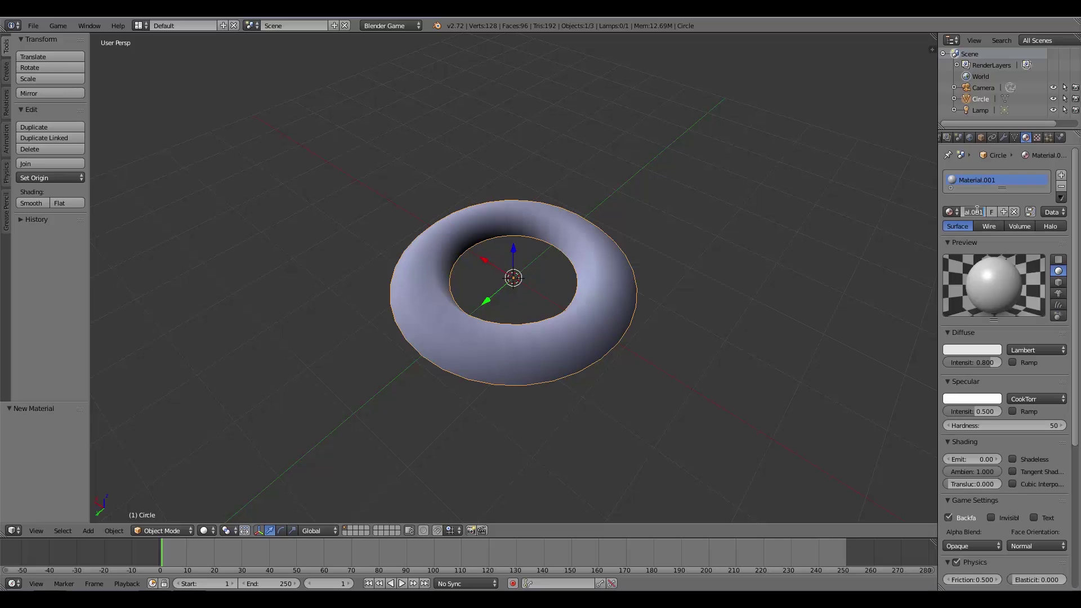
text(refract)
key(Return)
key(BackSpace)
scroll(995, 417, down, 3)
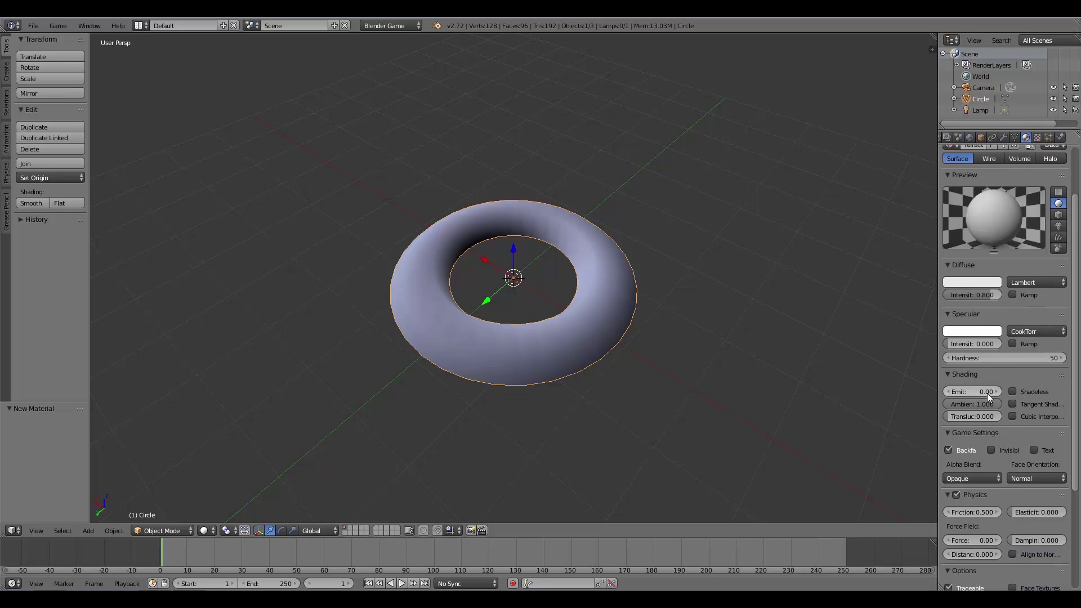
click(1013, 390)
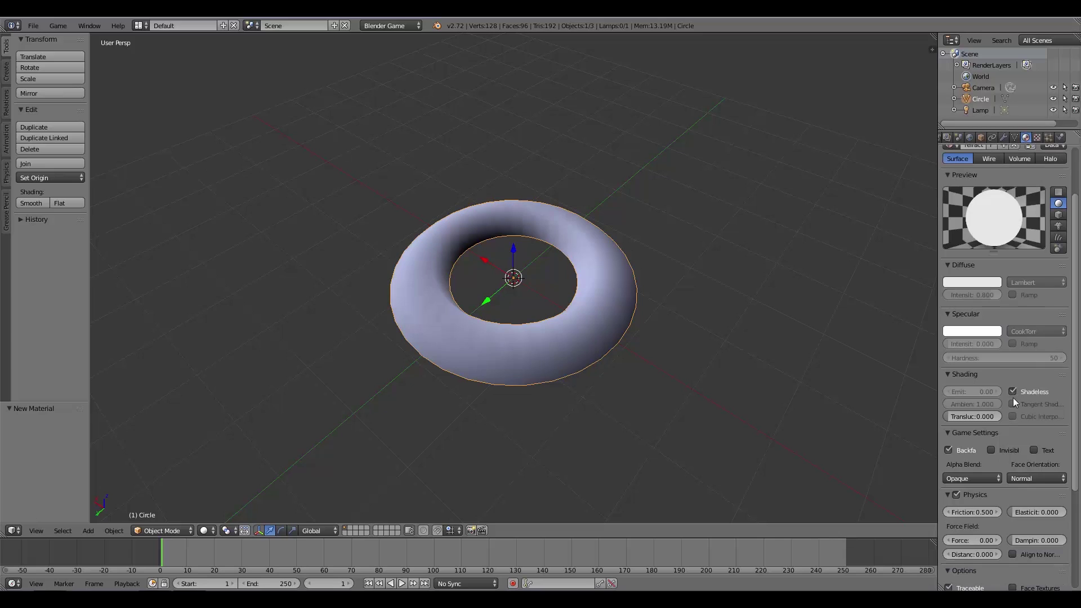
Add a new Image or Movie texture to the refract material.
click(1037, 138)
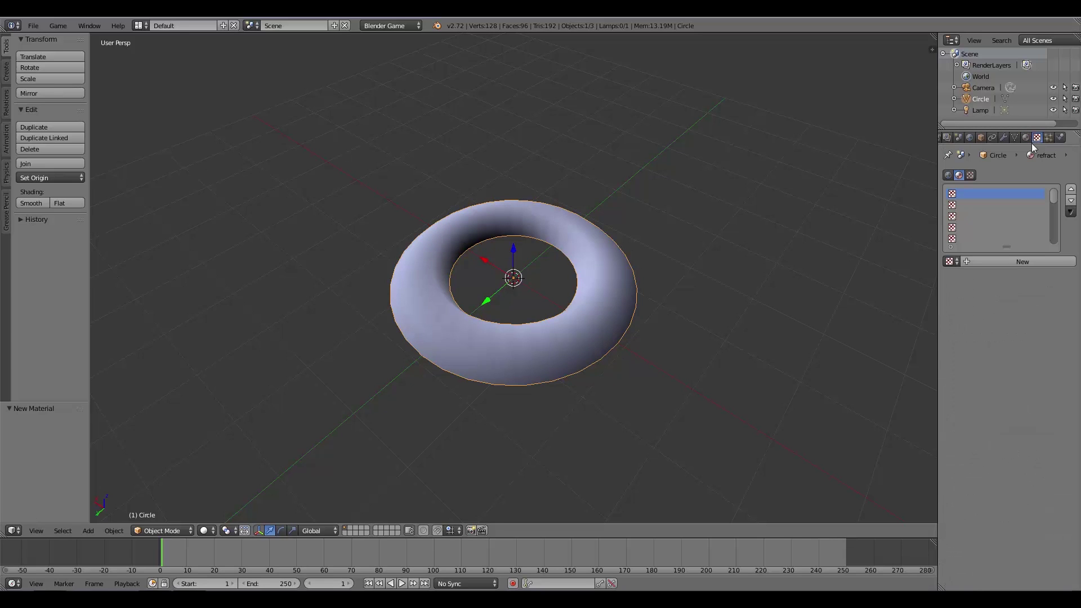
click(1004, 264)
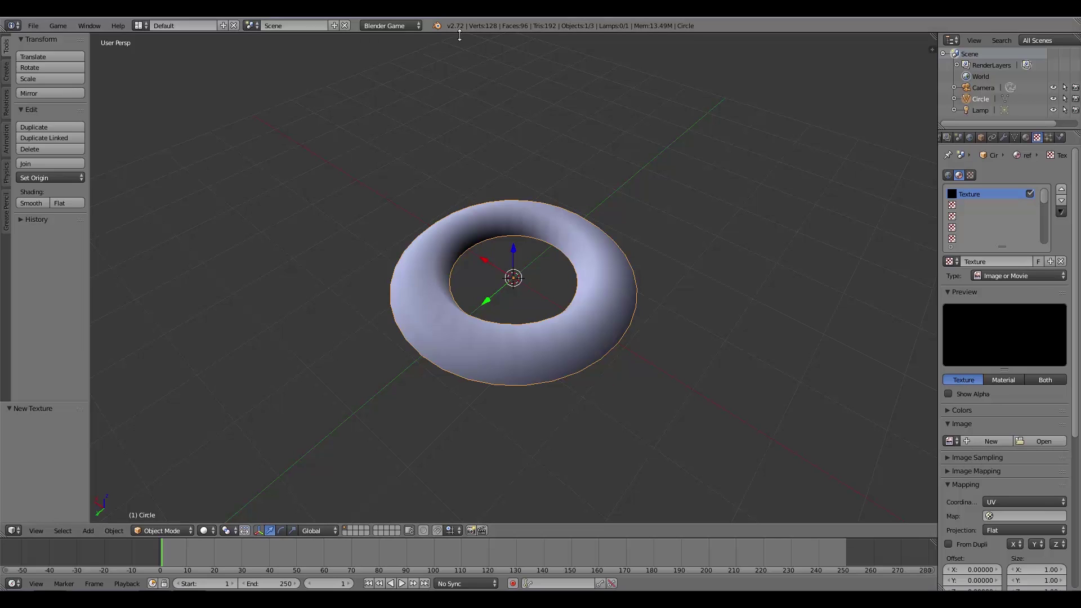
click(1050, 261)
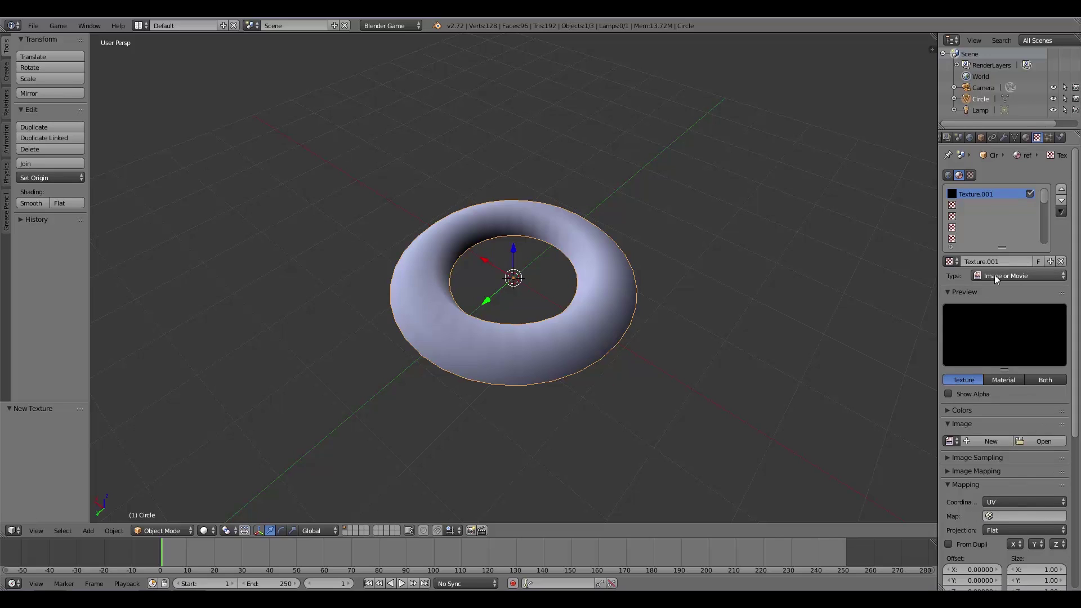
click(996, 276)
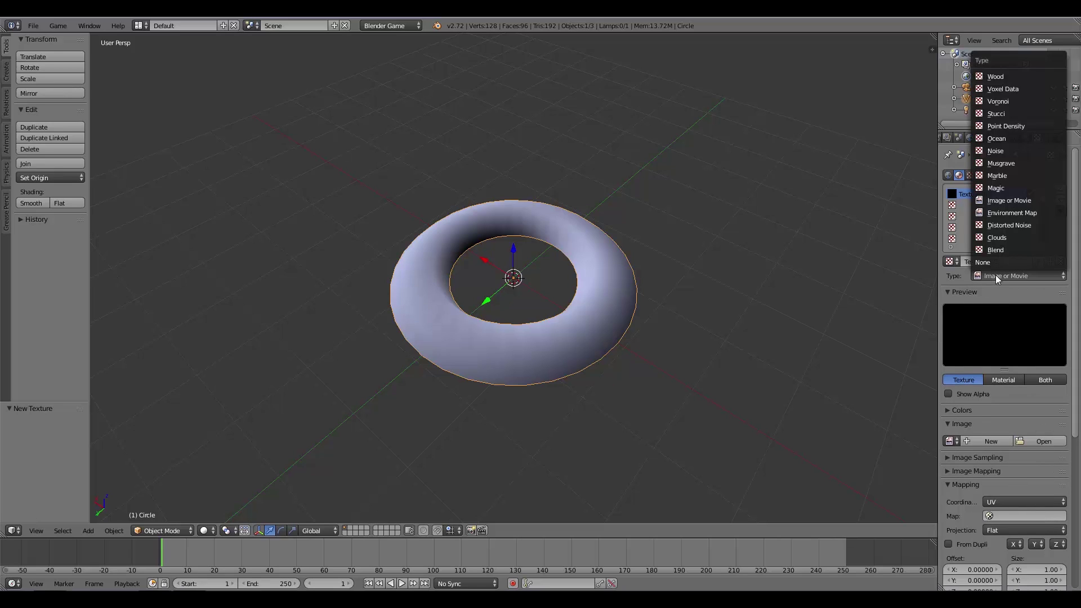
click(1004, 202)
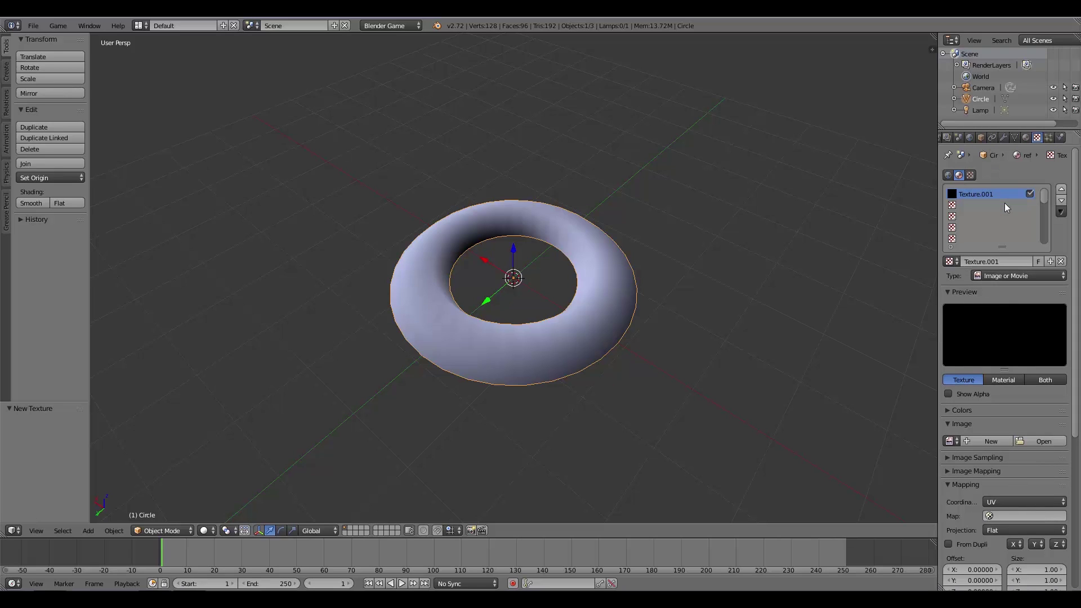
Create a new 1024×1024 generated image named 'refract' for the texture.
click(995, 442)
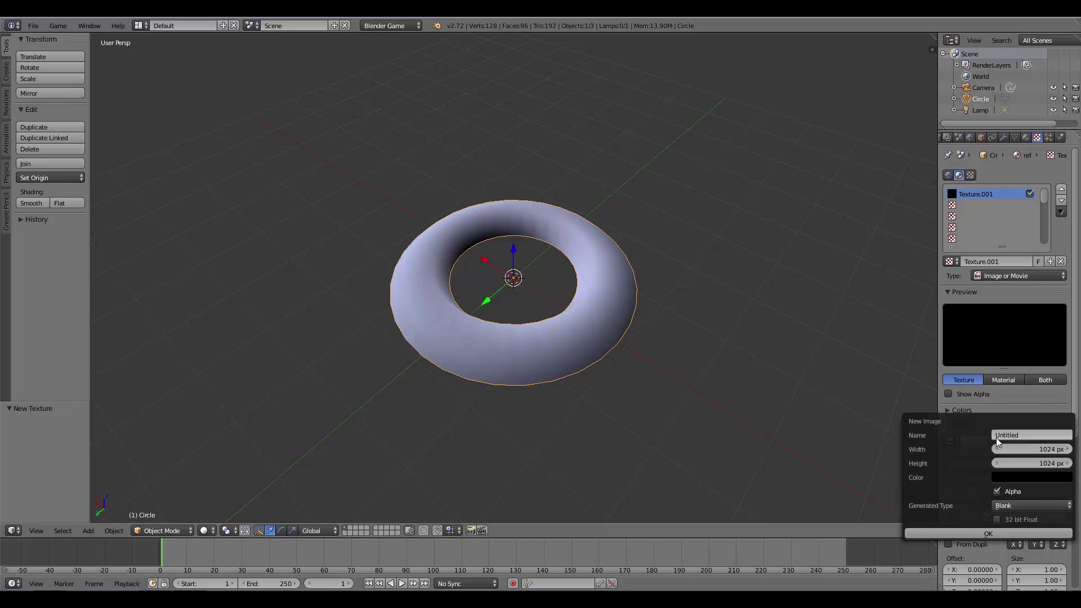
click(1007, 434)
text(refract)
click(975, 532)
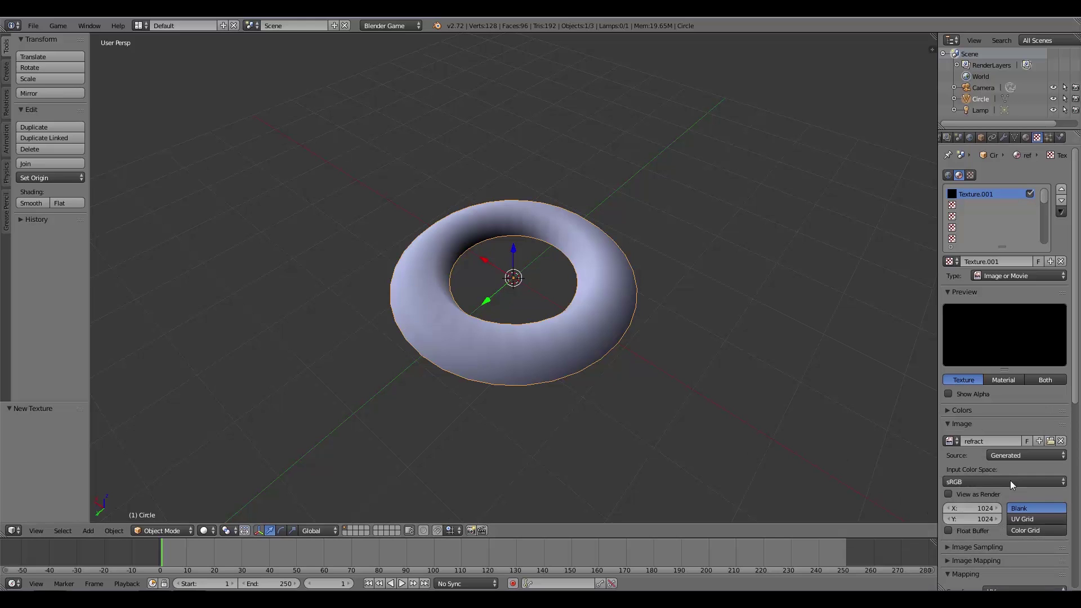
middle_drag(543, 333, 674, 333)
scroll(647, 373, down, 4)
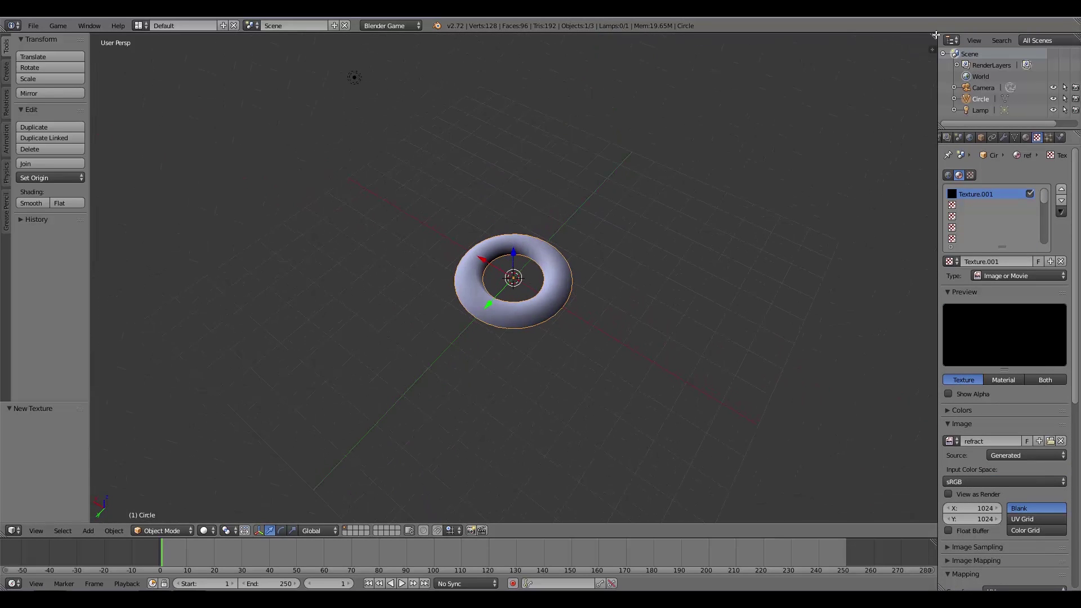
Split the viewport and make the right area a UV/Image Editor.
drag(932, 41, 555, 90)
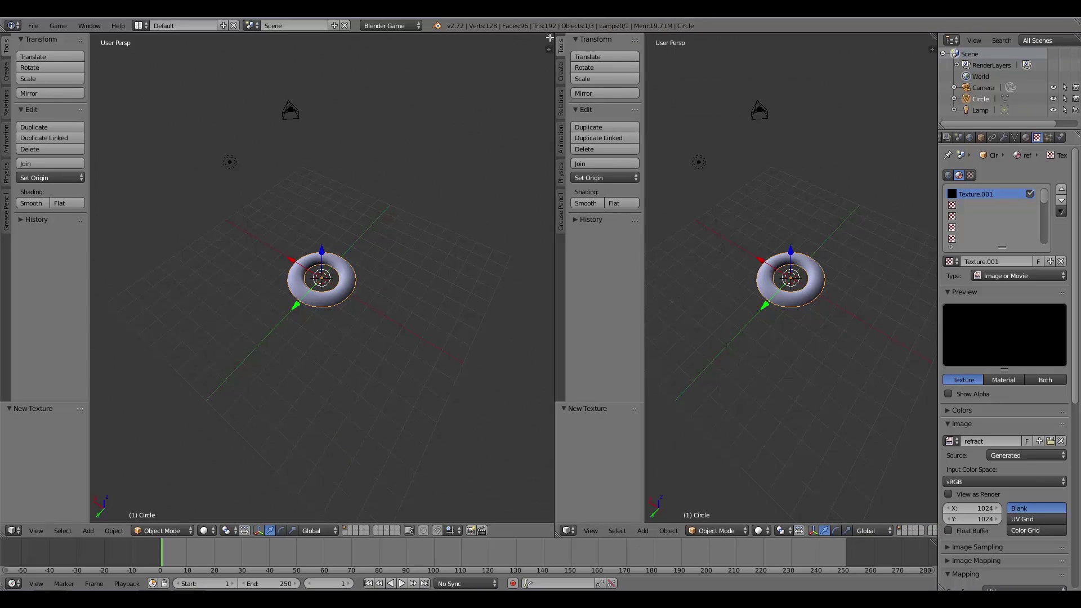
click(568, 530)
click(583, 444)
scroll(374, 363, up, 3)
In top view, select the whole torus in Edit Mode and unwrap with Project From View.
middle_drag(356, 353, 384, 370)
key(KP_7)
scroll(333, 276, up, 3)
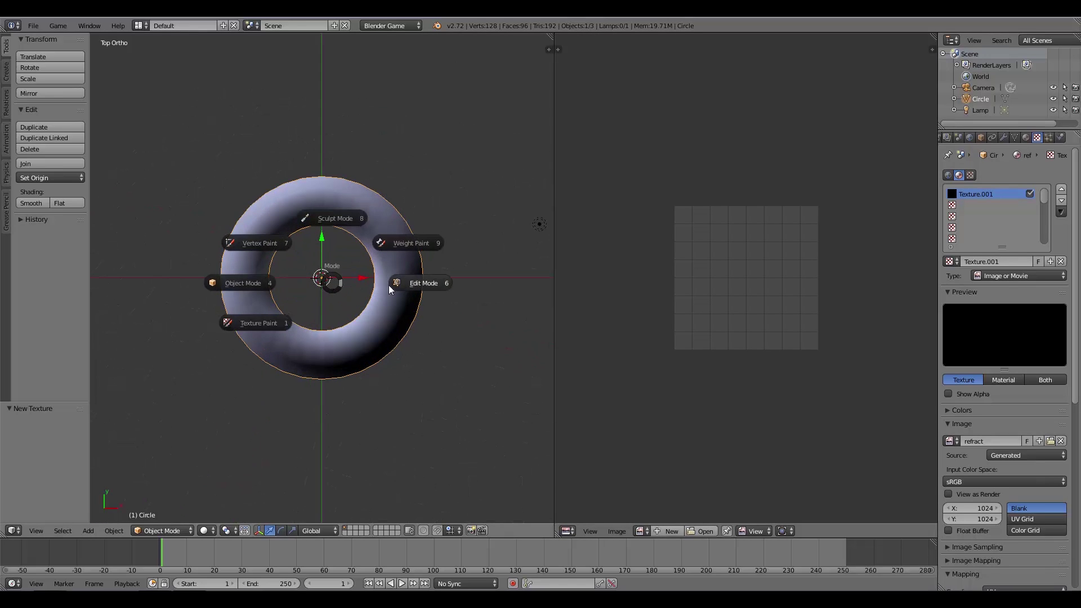
click(392, 288)
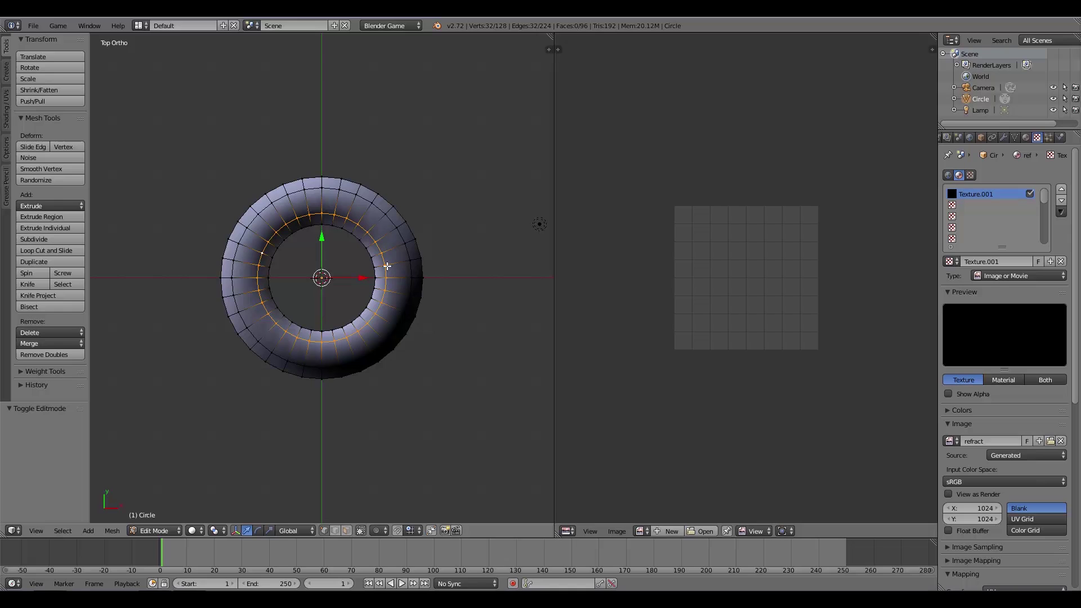
key(a)
key(a)
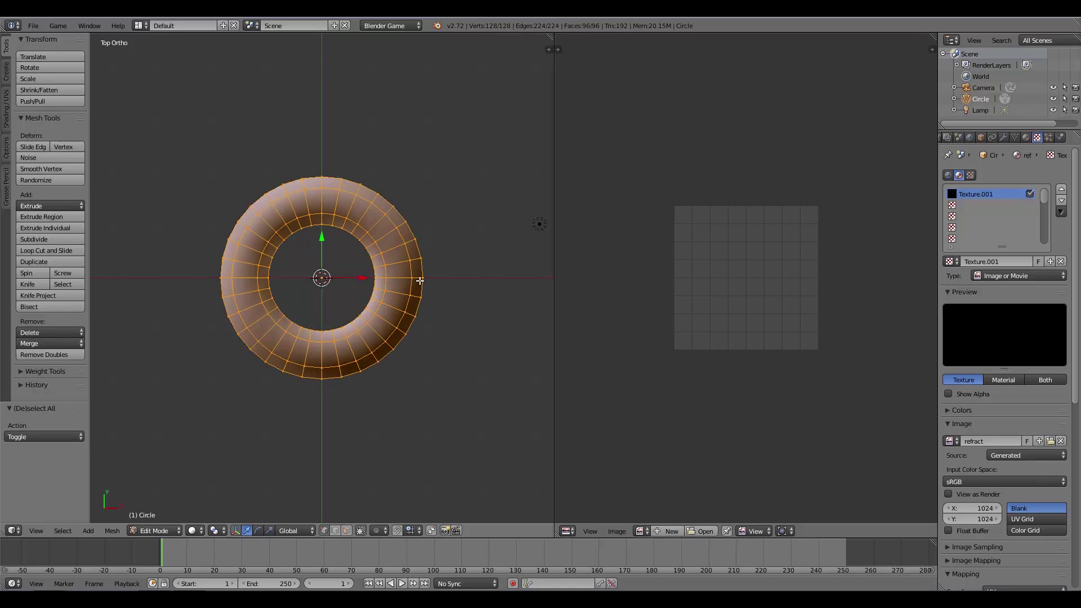
key(u)
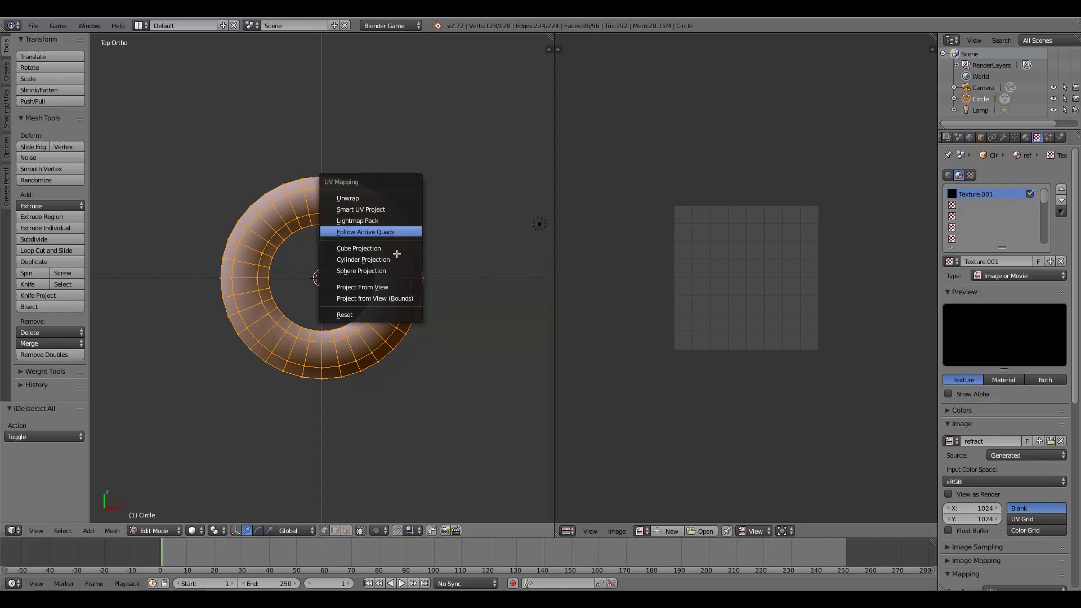
click(377, 287)
scroll(792, 347, up, 4)
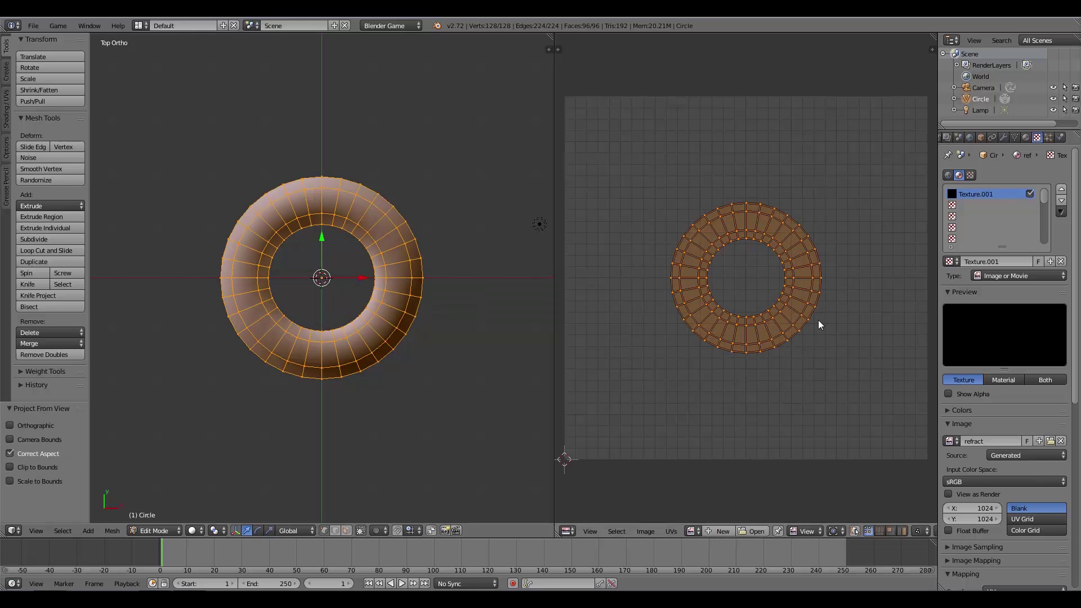
Load the refract image in the UV editor and make it a generated UV Grid.
click(692, 532)
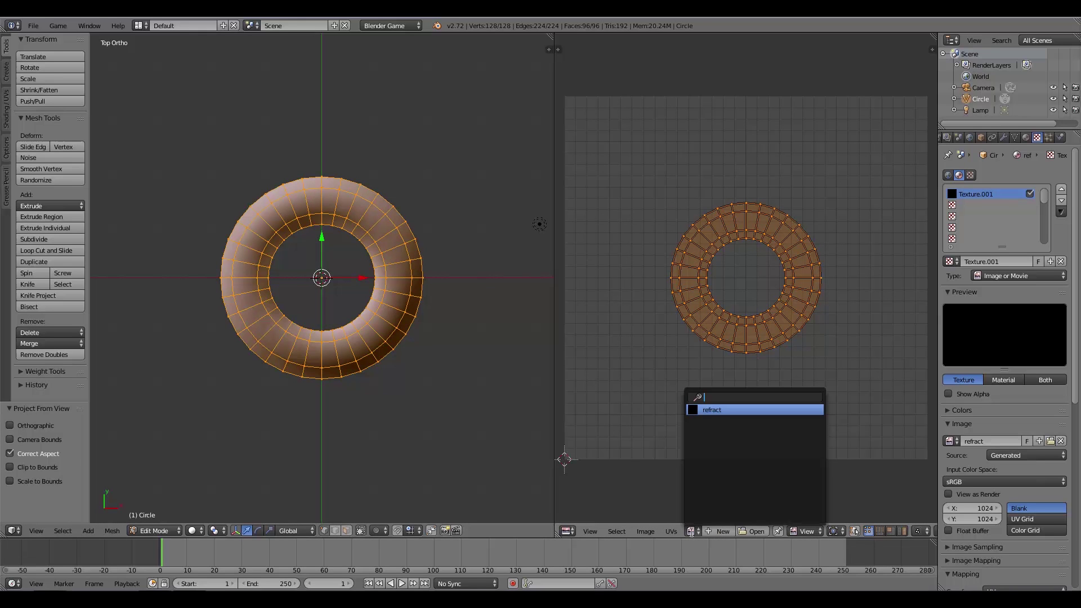
click(713, 410)
key(Home)
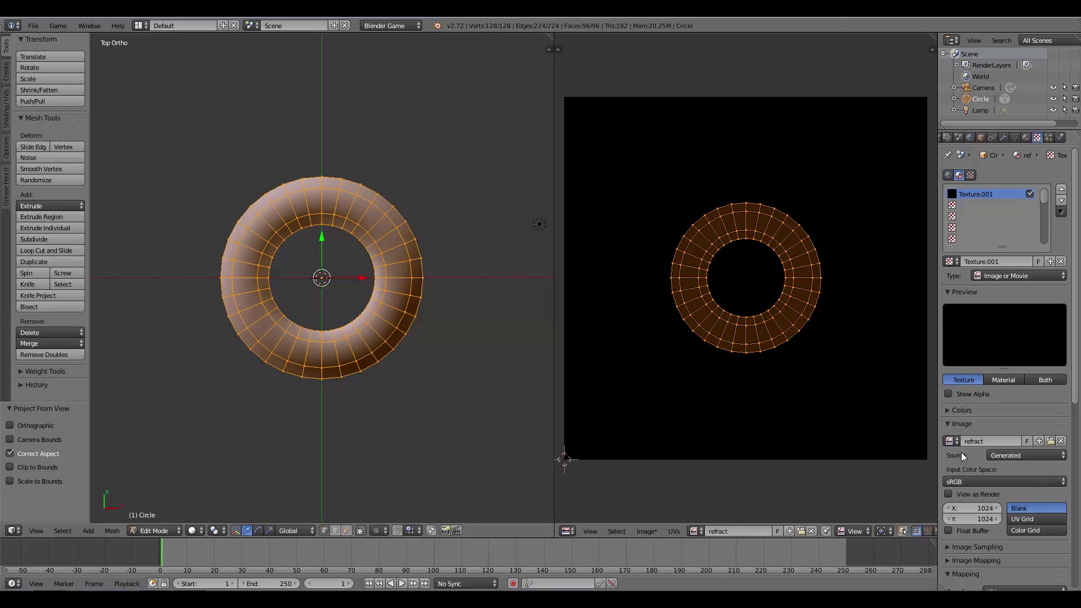
click(1002, 456)
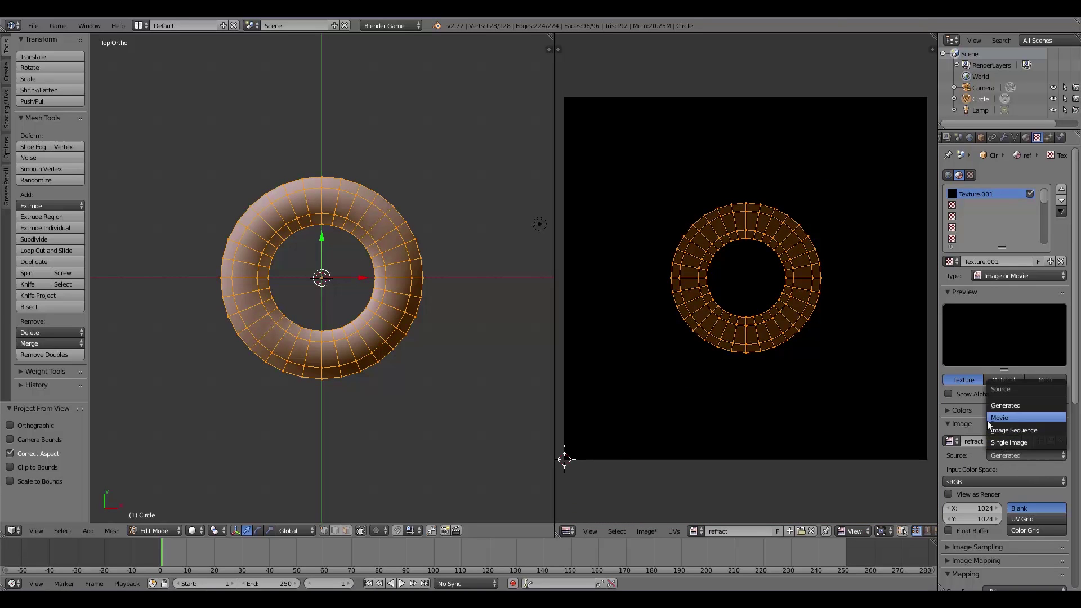
click(1025, 519)
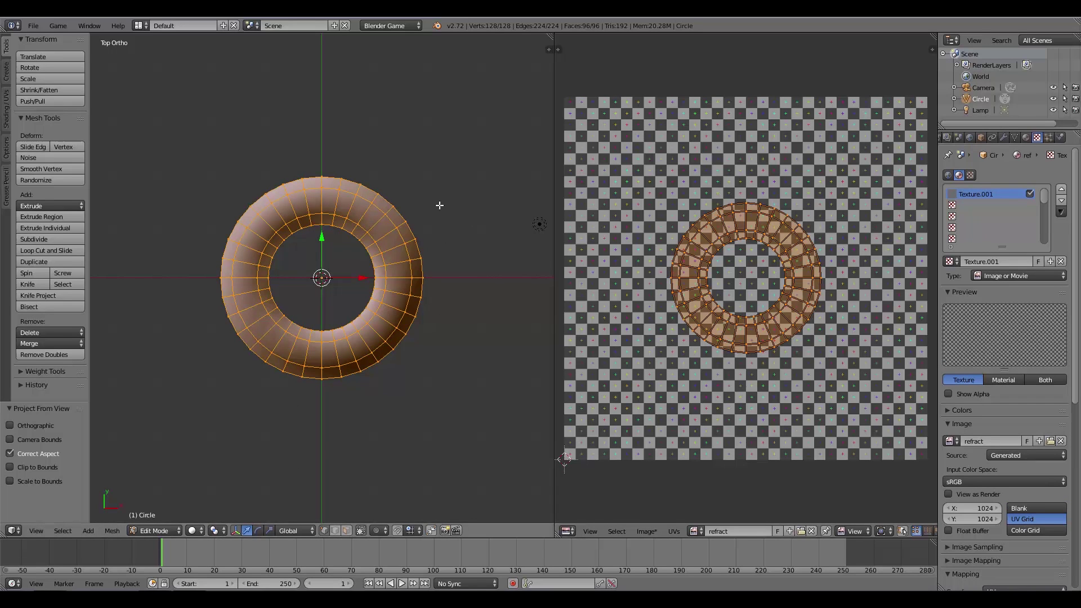
Display the torus in Texture shading and view it in perspective.
key(z)
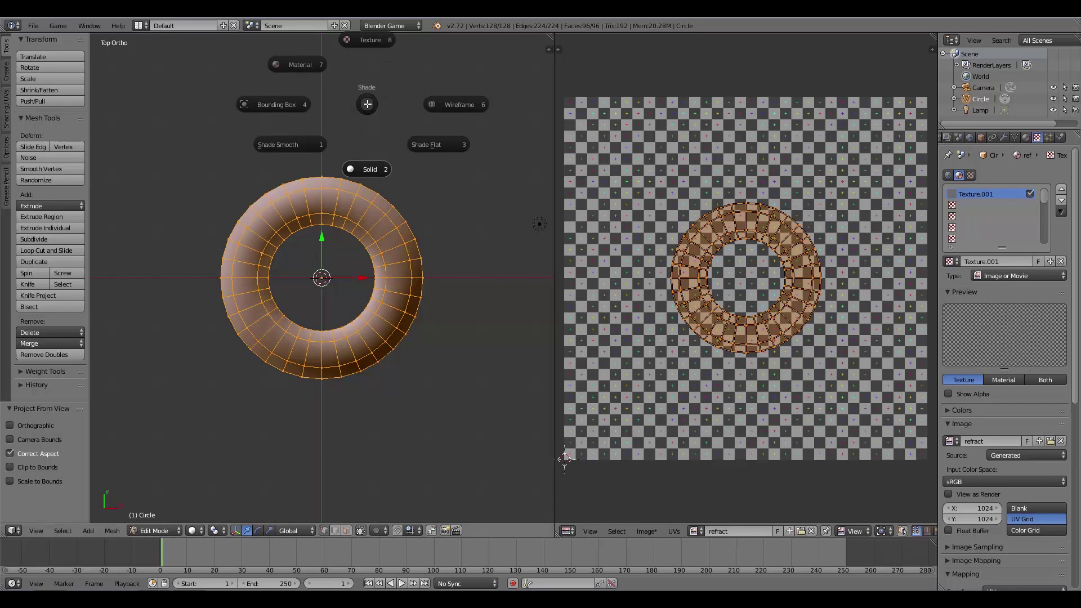
click(372, 40)
click(203, 532)
middle_drag(369, 409, 370, 381)
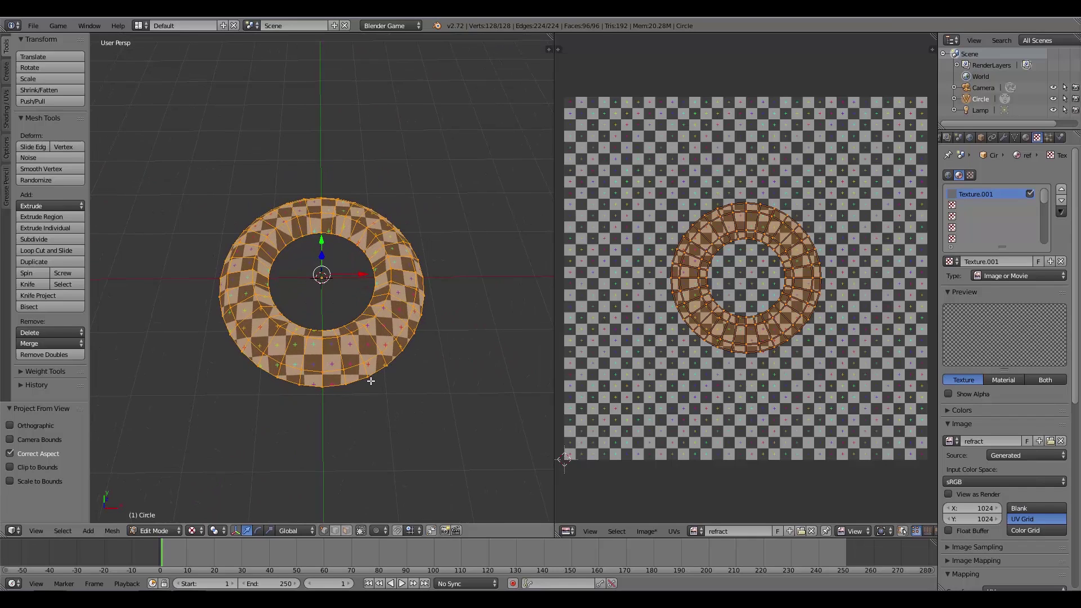
Enlarge the torus UV layout from the top orthographic view.
key(KP_7)
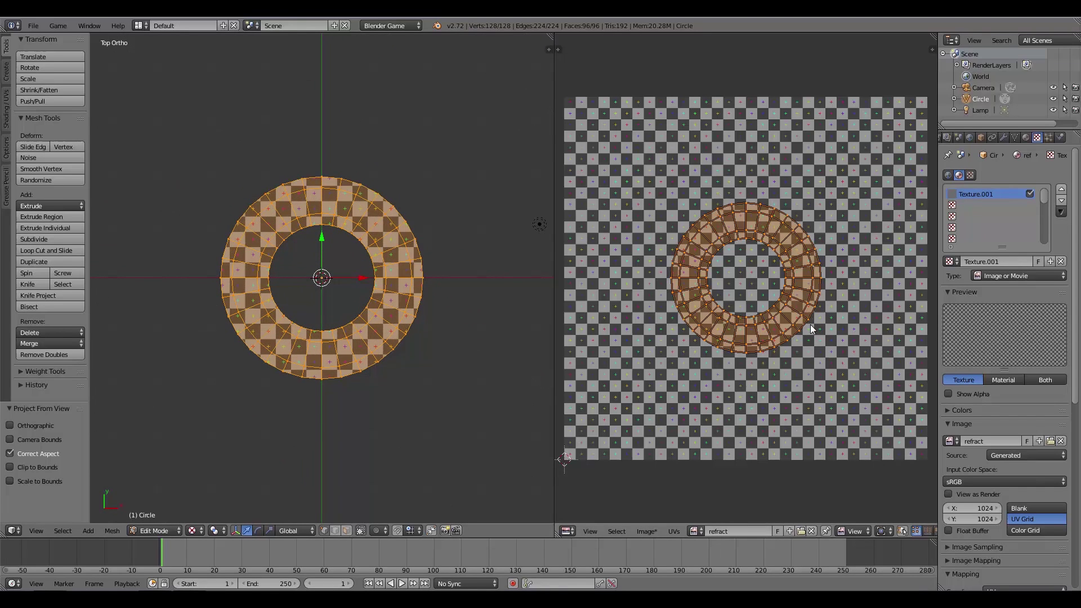
key(s)
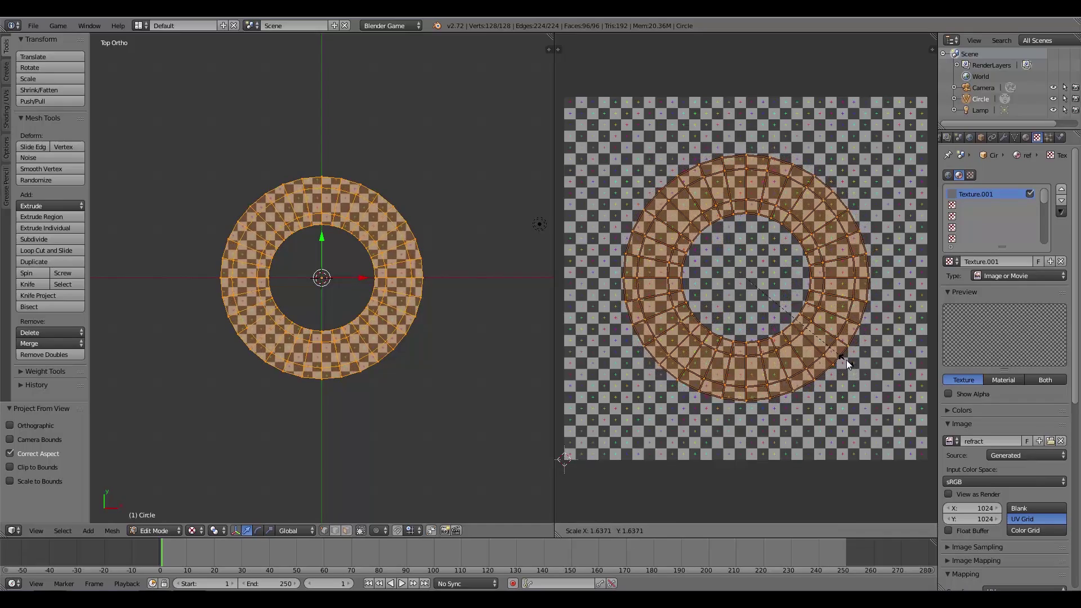
click(851, 364)
middle_drag(449, 353, 470, 298)
Shrink the torus's inner edge loop to 0.9 and rescale an outer edge loop.
key(a)
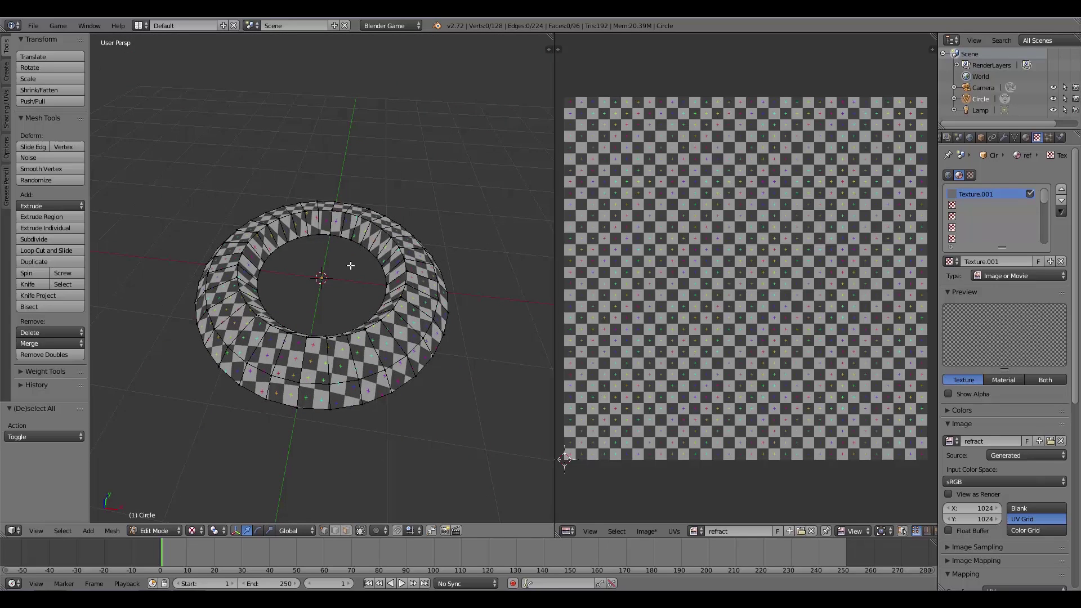
alt+right_click(353, 241)
key(s)
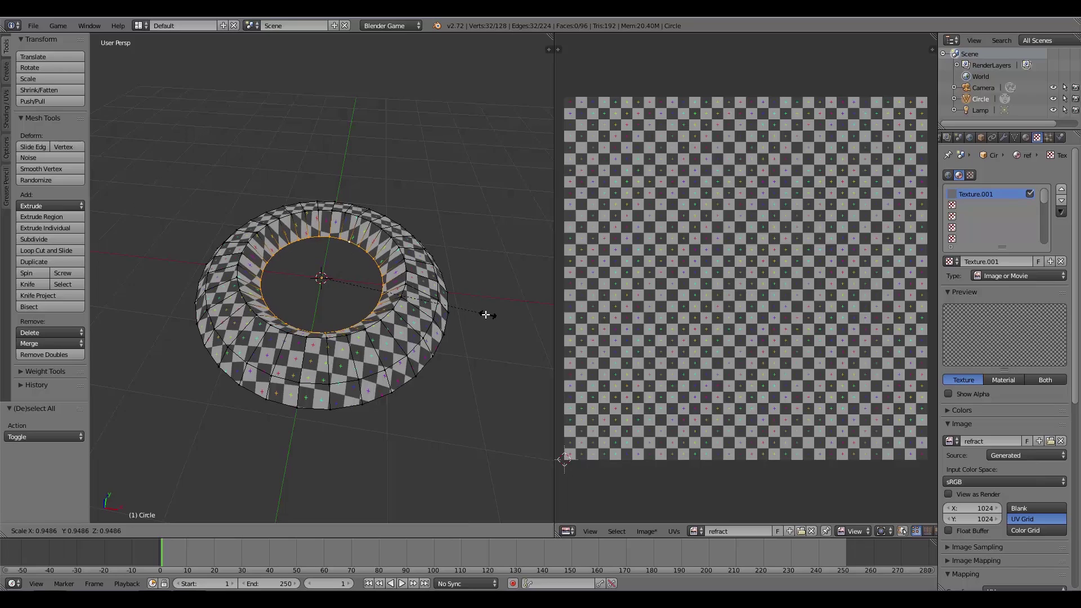
click(479, 314)
middle_drag(443, 334, 427, 360)
key(a)
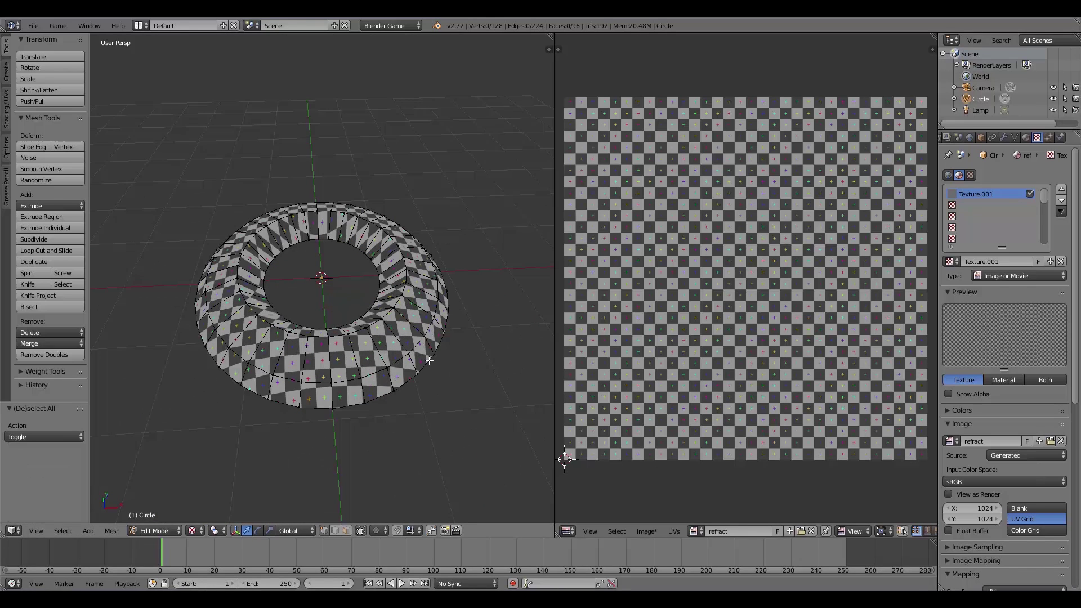
alt+right_click(425, 336)
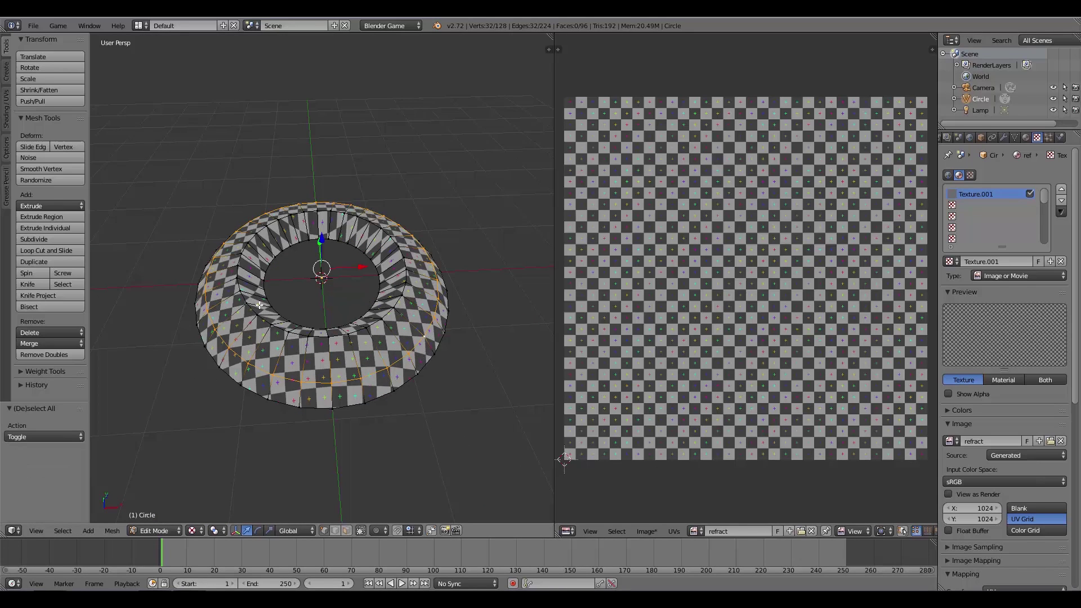
key(s)
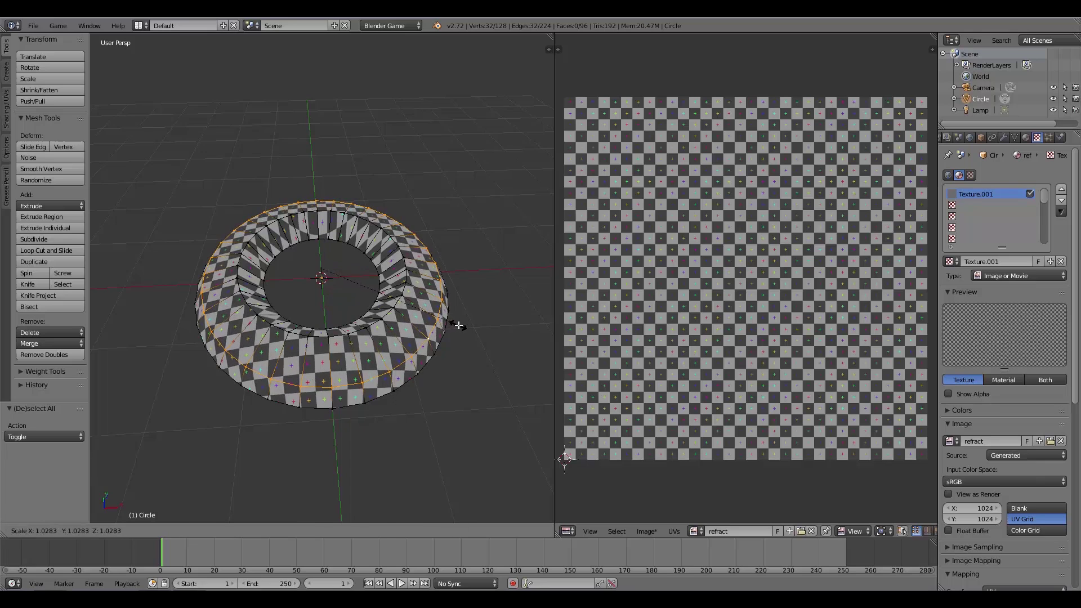
click(460, 326)
key(a)
Scale the inner band of faces outward by about 1.16.
middle_drag(409, 331, 368, 320)
alt+right_click(374, 299)
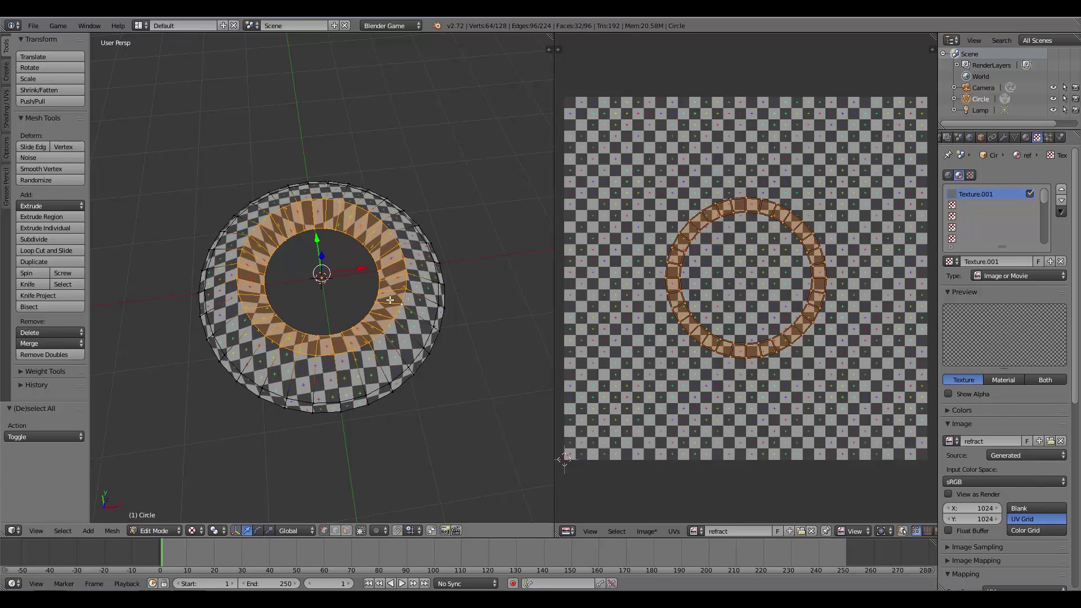
key(s)
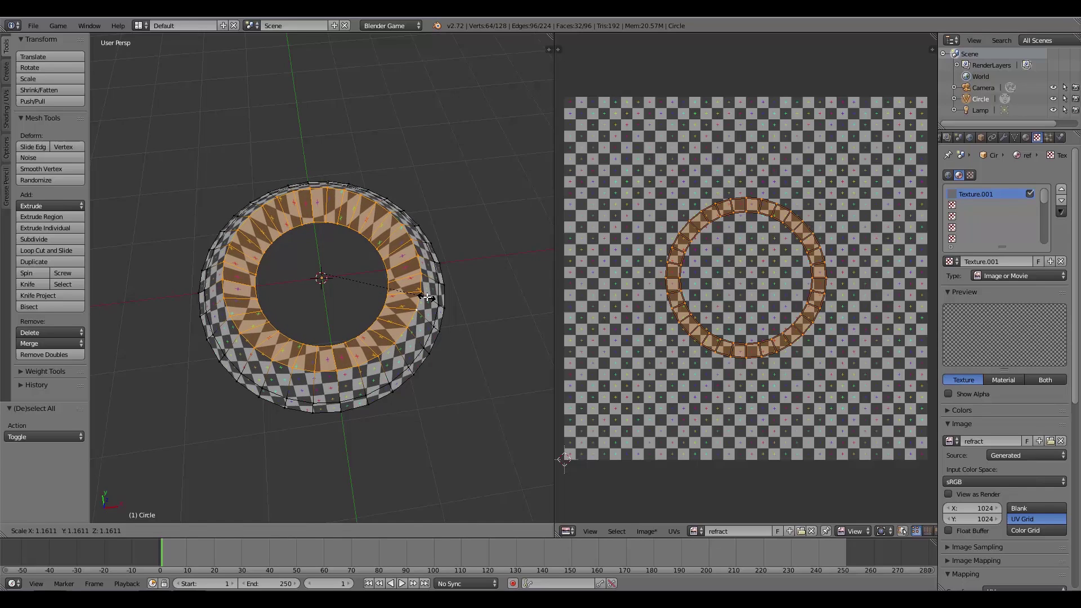
click(426, 297)
middle_drag(461, 326, 405, 244)
Return to Object Mode and rename the Circle object to 'shockwave'.
key(a)
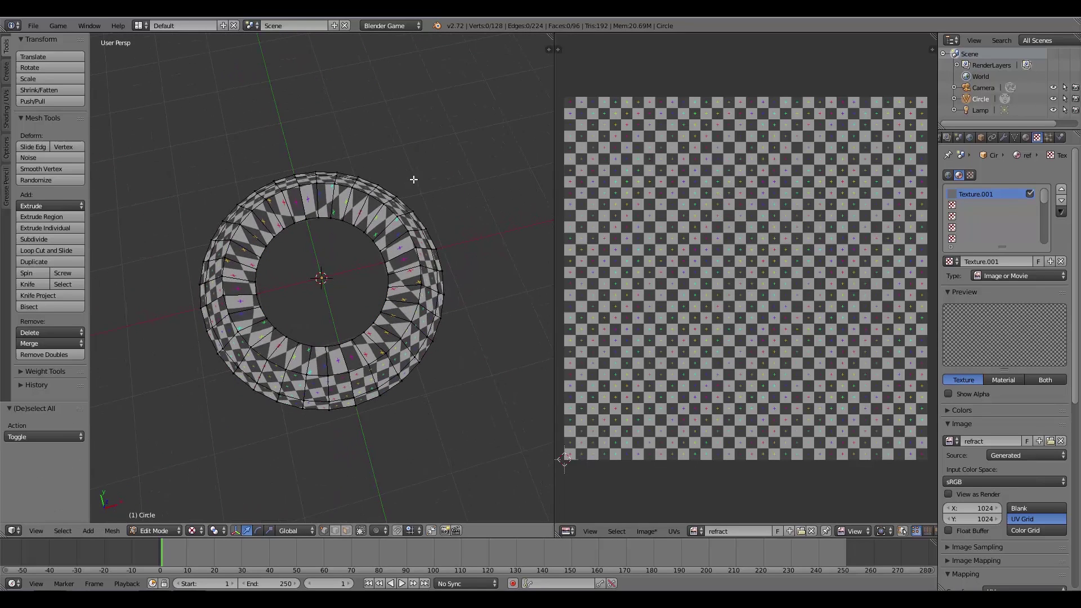
key(Tab)
click(345, 163)
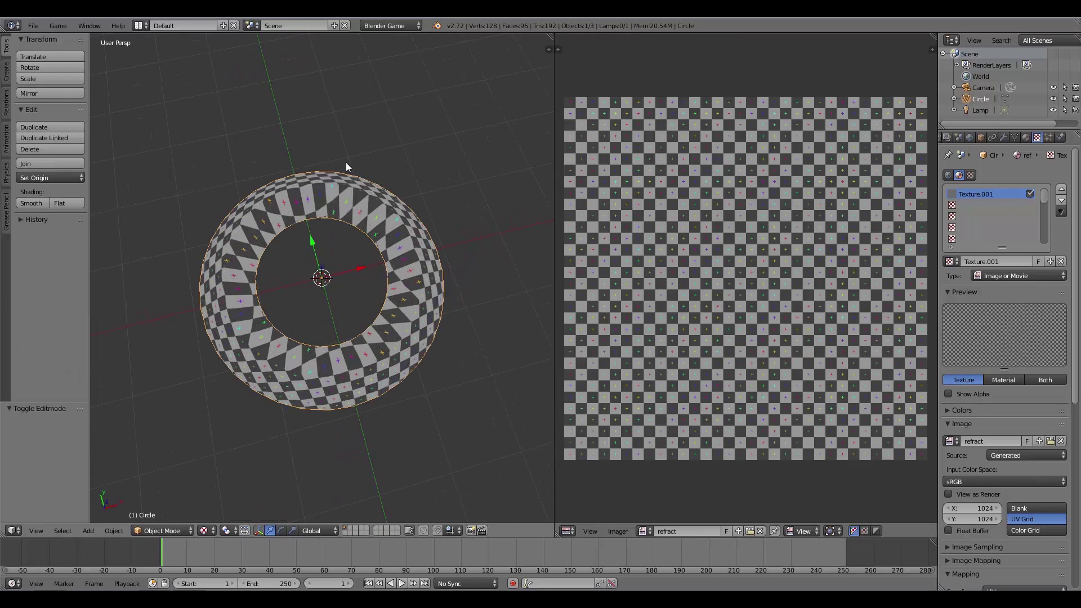
click(981, 138)
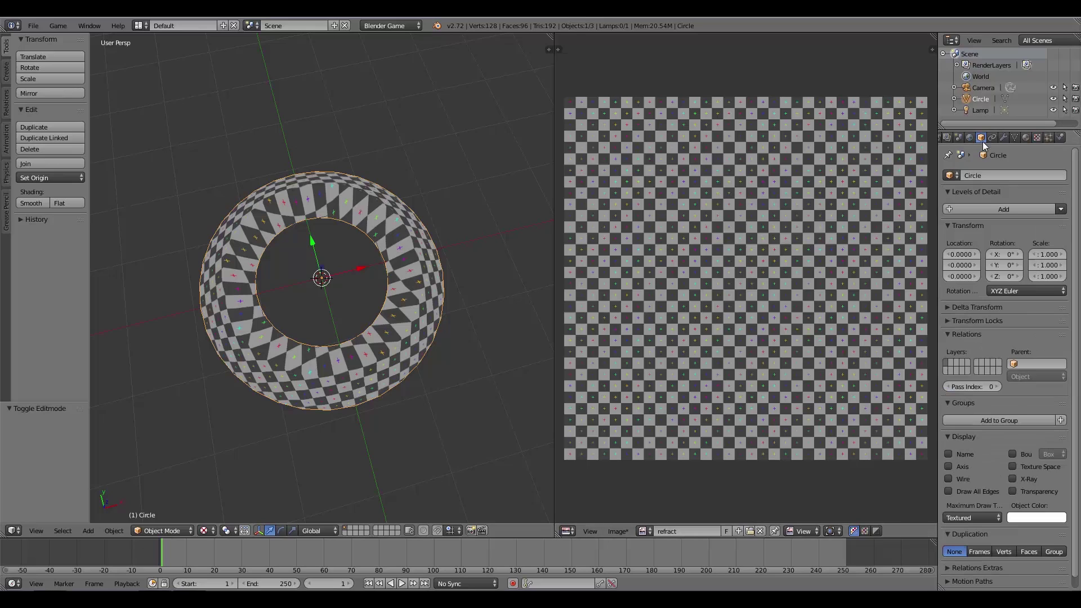
click(981, 174)
text(shockwave)
key(Return)
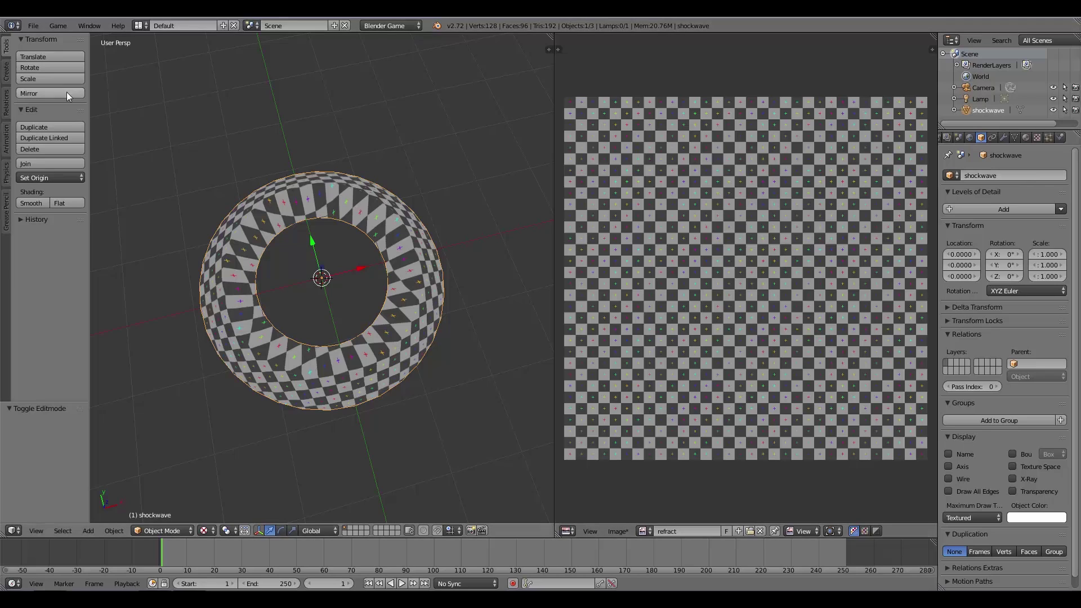
click(139, 25)
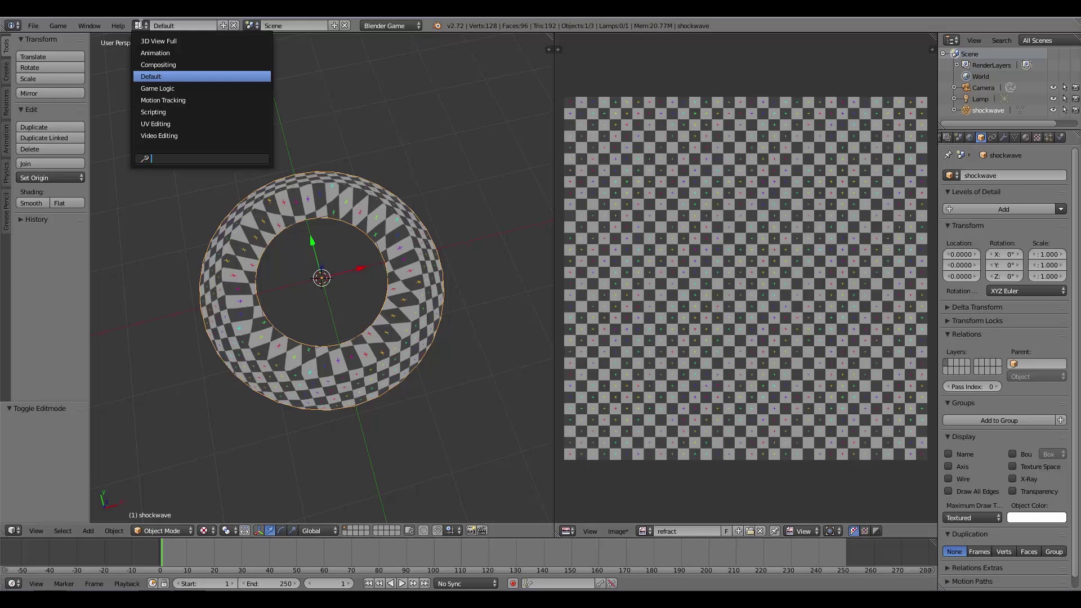
In Game Logic, give shockwave an Always sensor with pulse on, wired to a Python controller.
click(160, 88)
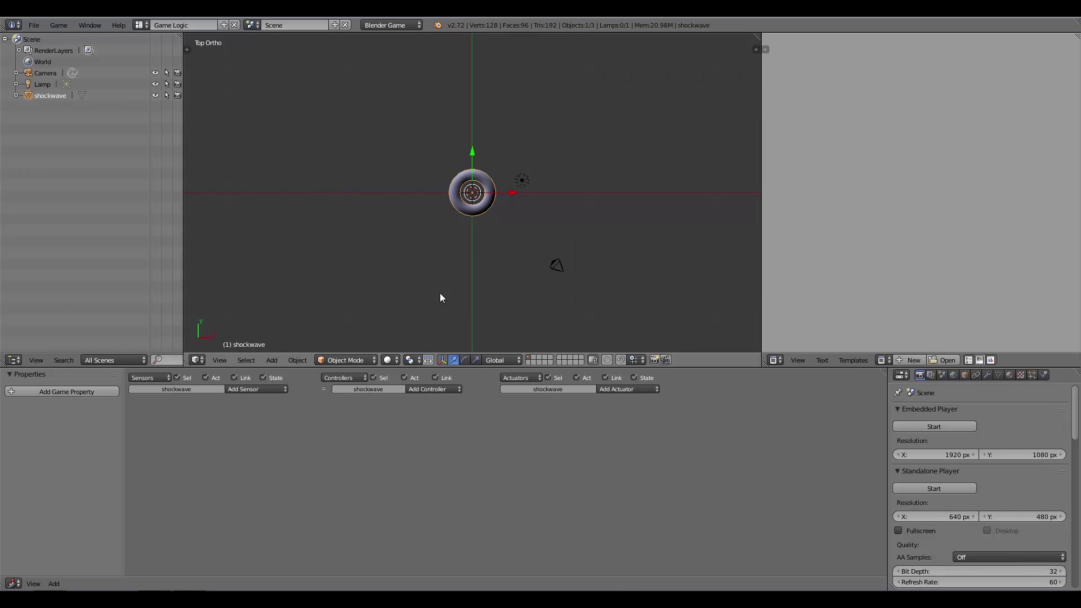
click(262, 388)
click(259, 410)
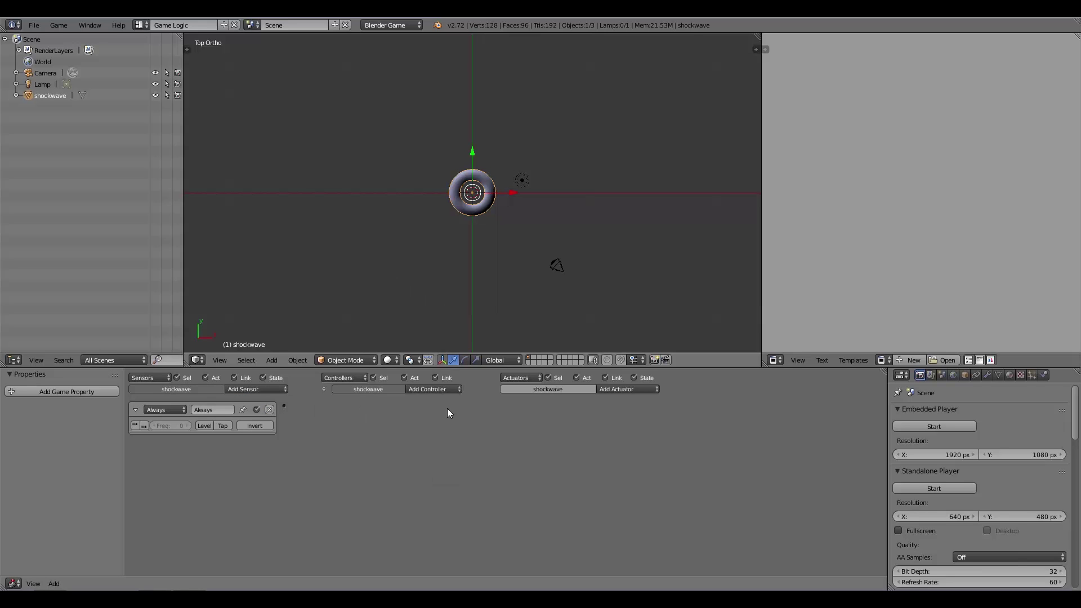
click(429, 390)
click(427, 473)
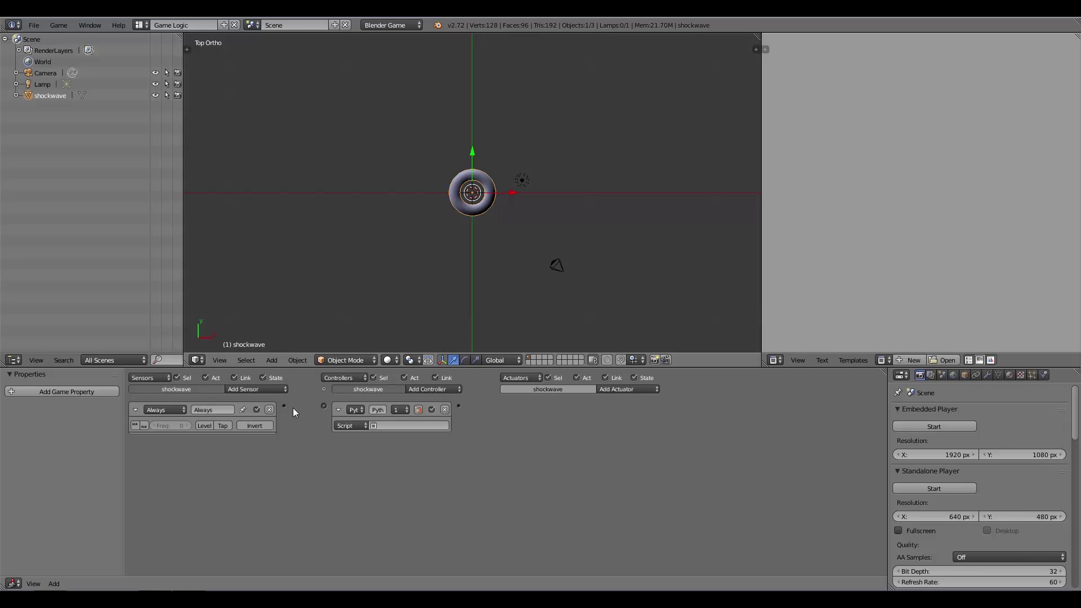
drag(324, 407, 324, 407)
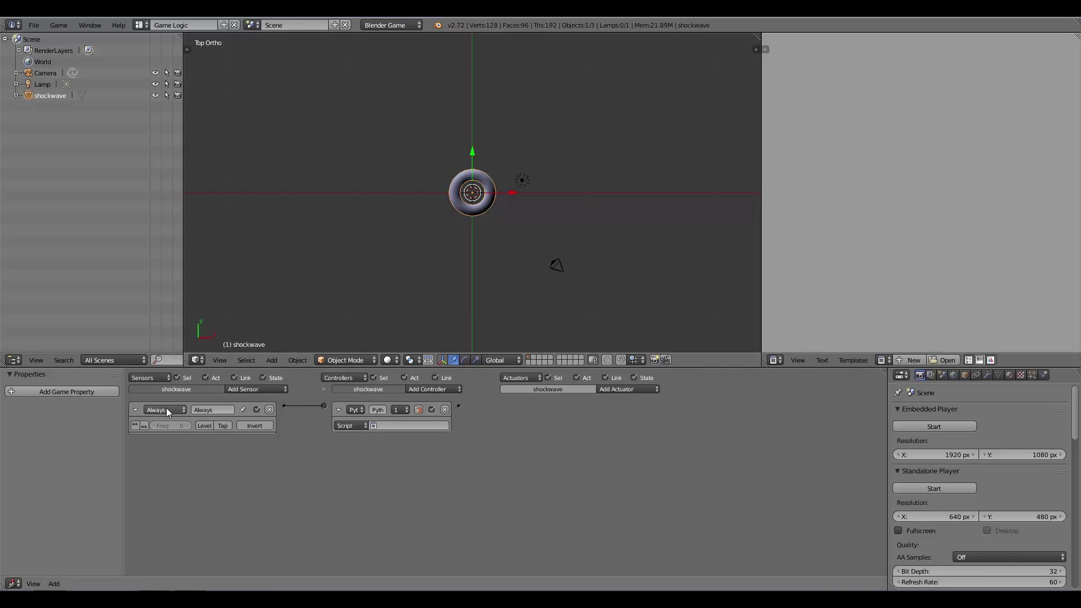
click(134, 425)
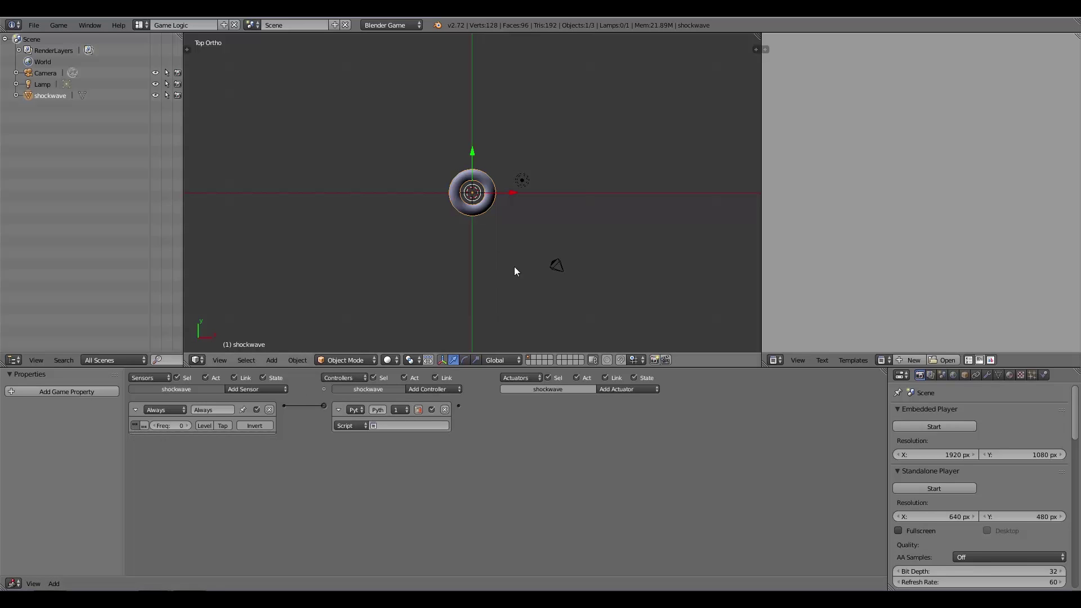
middle_drag(540, 285, 586, 231)
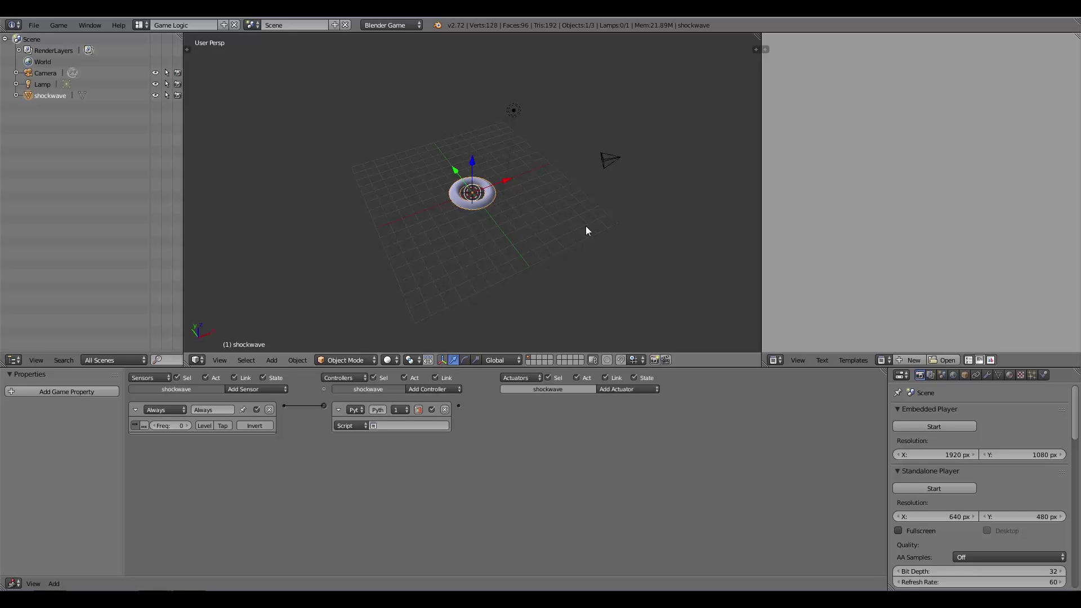
middle_drag(586, 228, 570, 244)
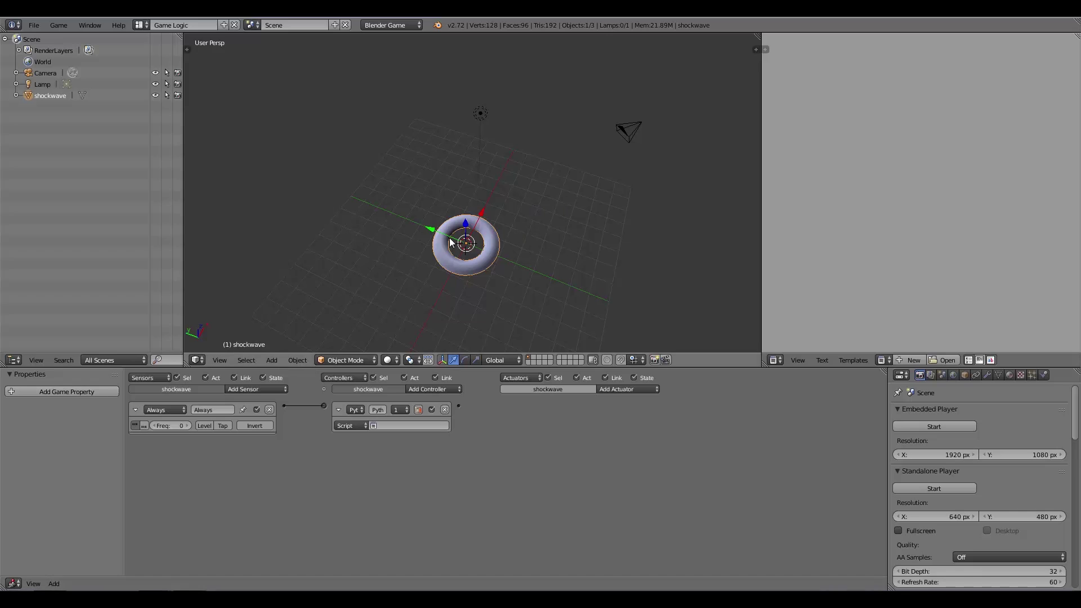
Add two game properties to shockwave, both of String type.
click(53, 393)
click(53, 393)
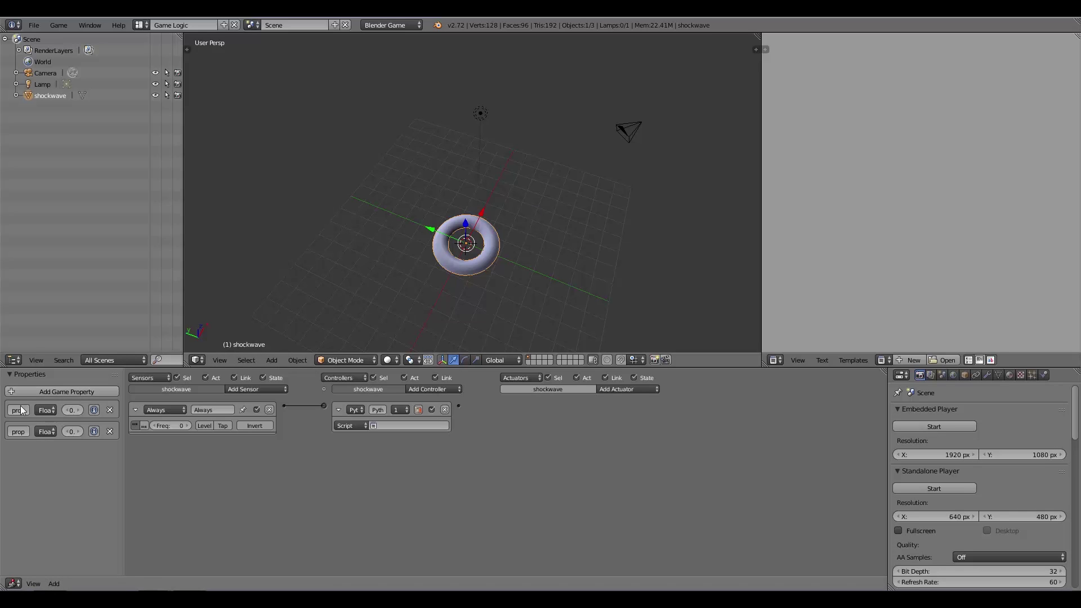
drag(125, 460, 197, 458)
click(76, 410)
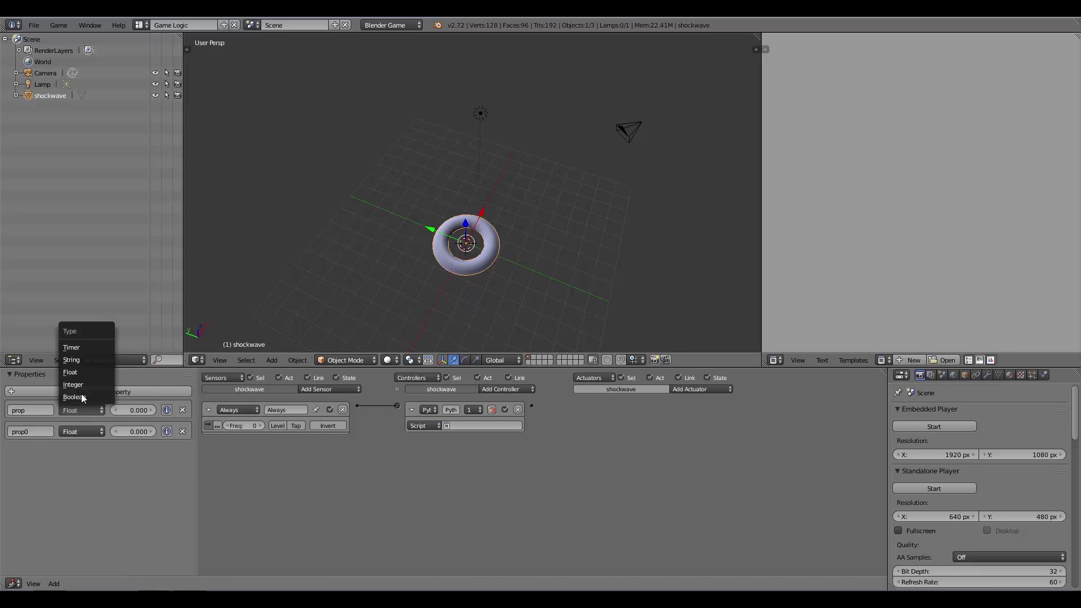
click(79, 361)
click(80, 430)
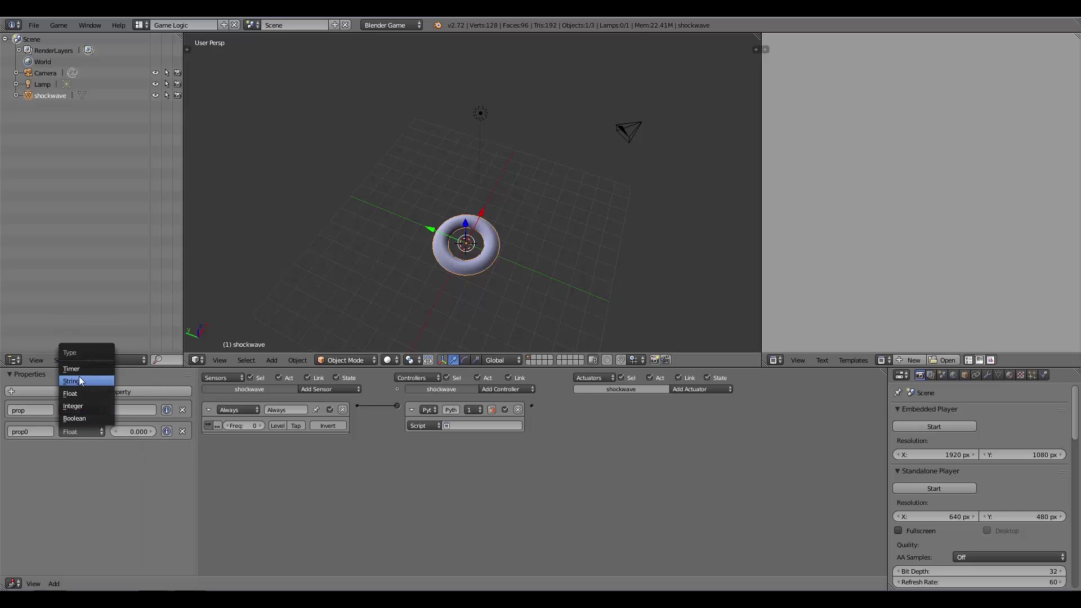
click(80, 382)
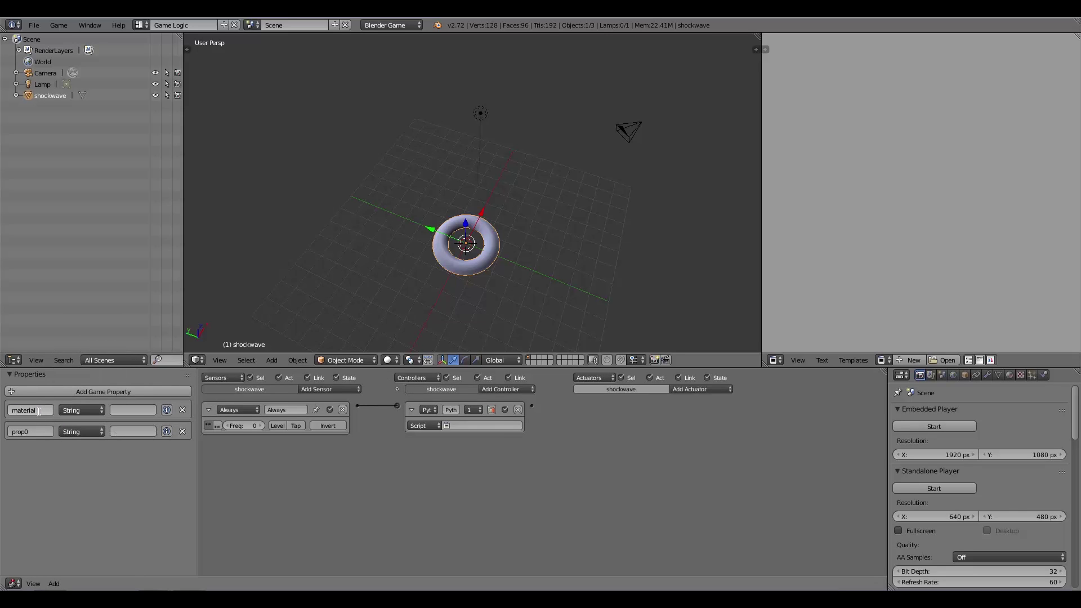
Name the second property 'cam' and set the material property's value to 'refract'.
click(27, 433)
text(cam)
key(Return)
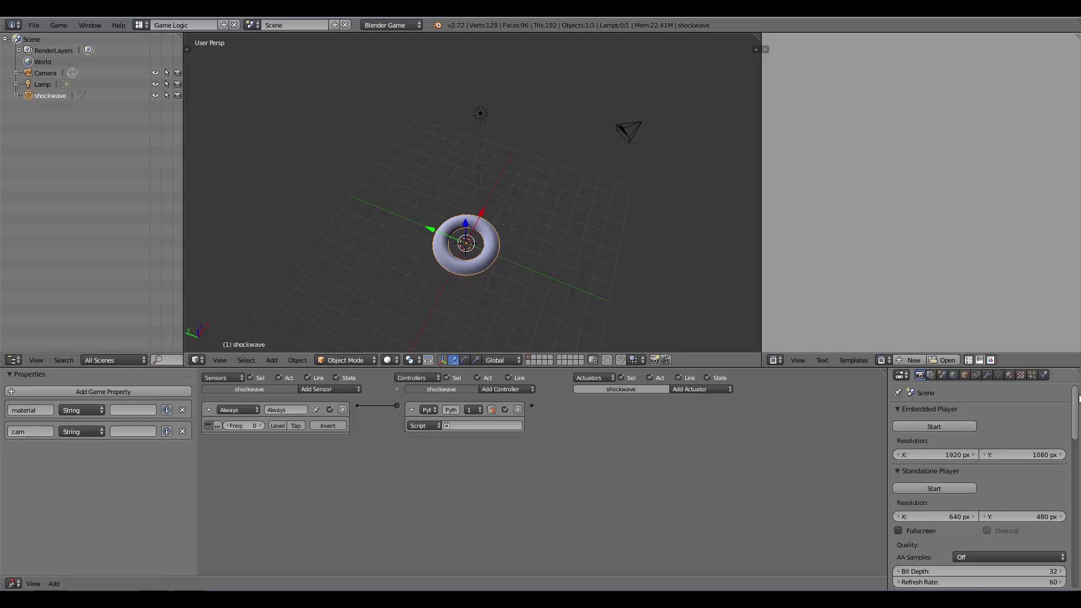
click(1009, 375)
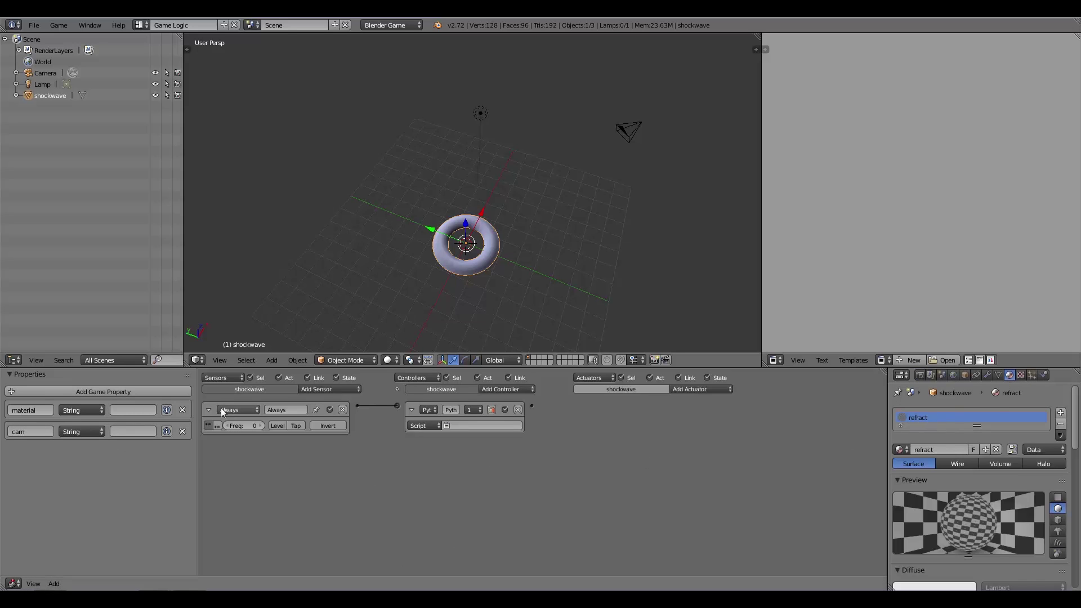
click(129, 407)
text(refract)
key(Return)
middle_drag(529, 276, 498, 239)
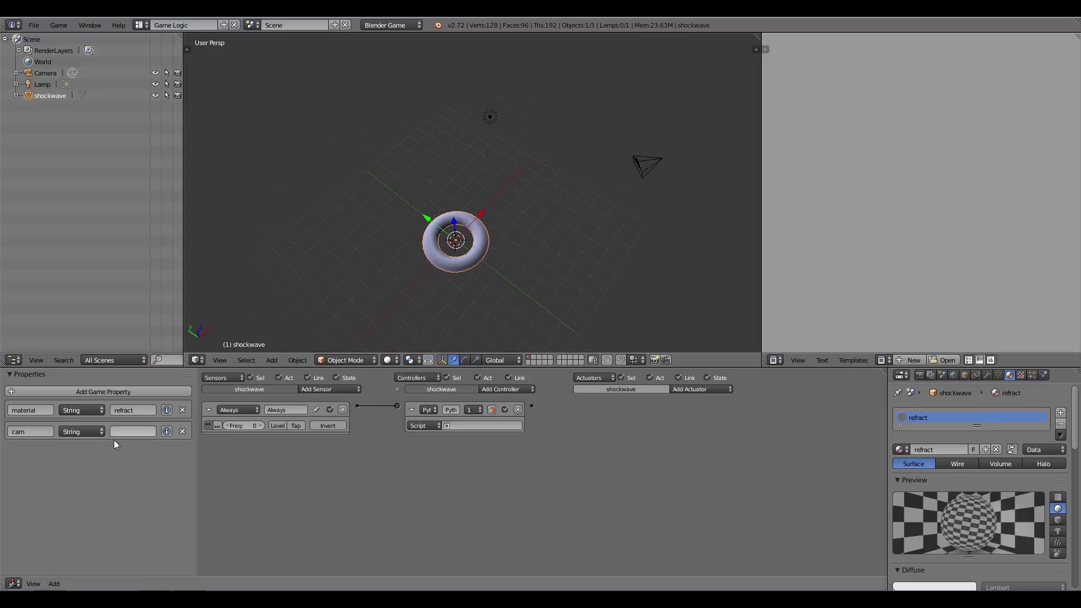
middle_drag(451, 276, 455, 241)
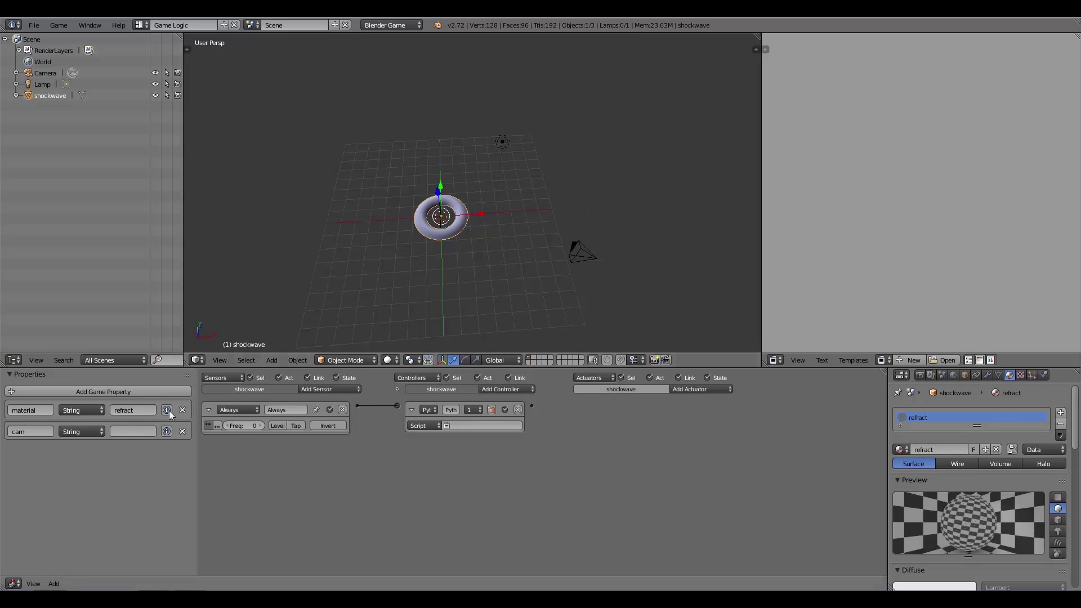
middle_drag(438, 243, 595, 218)
Snap the 3D cursor to the existing camera and add a new camera there.
right_click(597, 219)
middle_drag(531, 244, 597, 167)
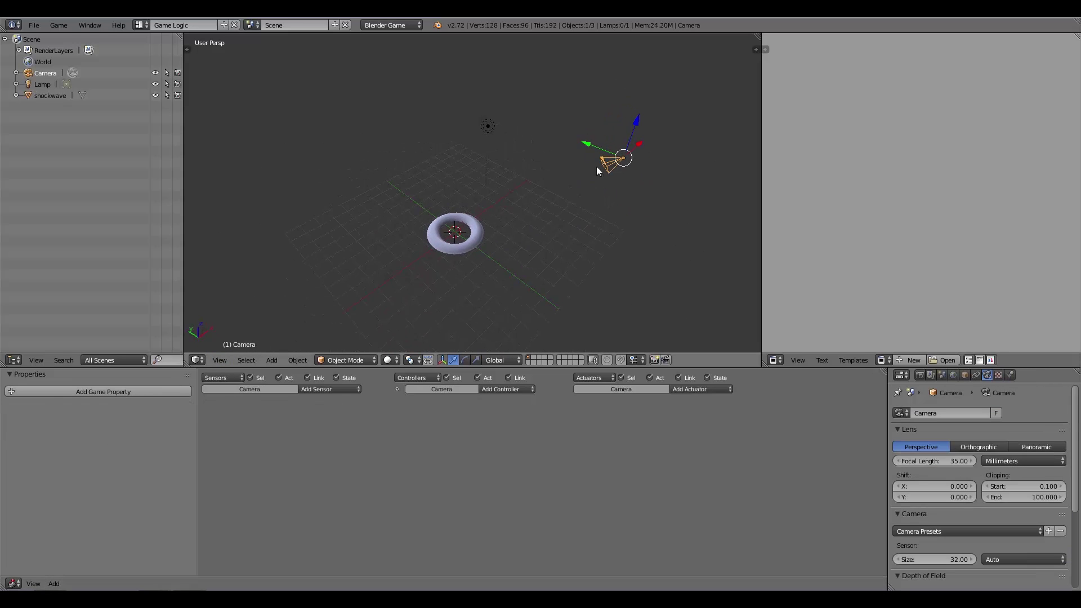
right_click(480, 242)
middle_drag(479, 242, 519, 258)
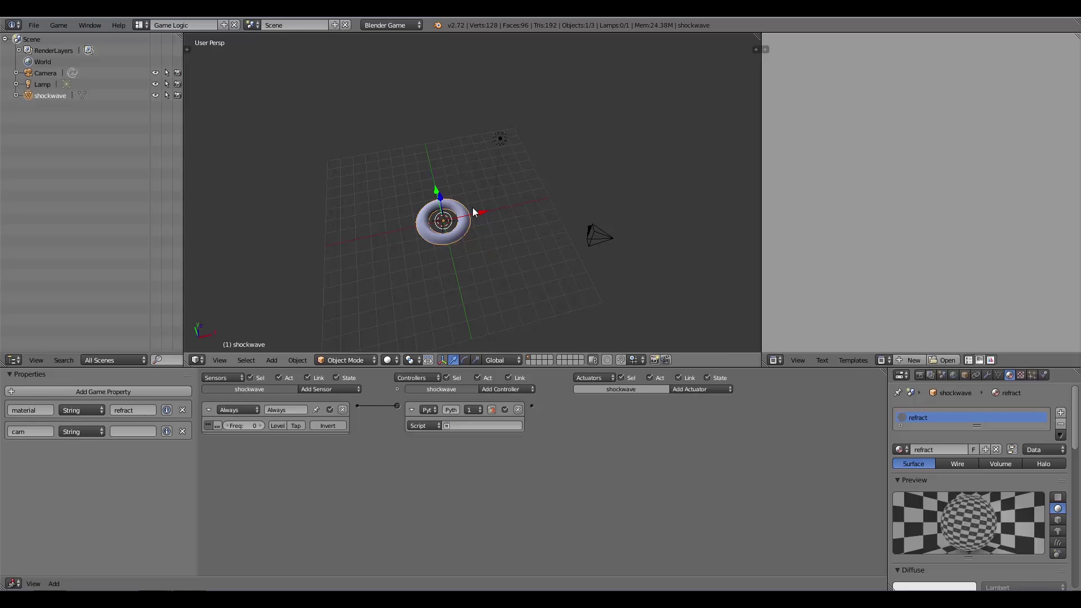
right_click(597, 241)
mouse_move(599, 241)
middle_down()
mouse_move(572, 266)
mouse_move(608, 224)
middle_up()
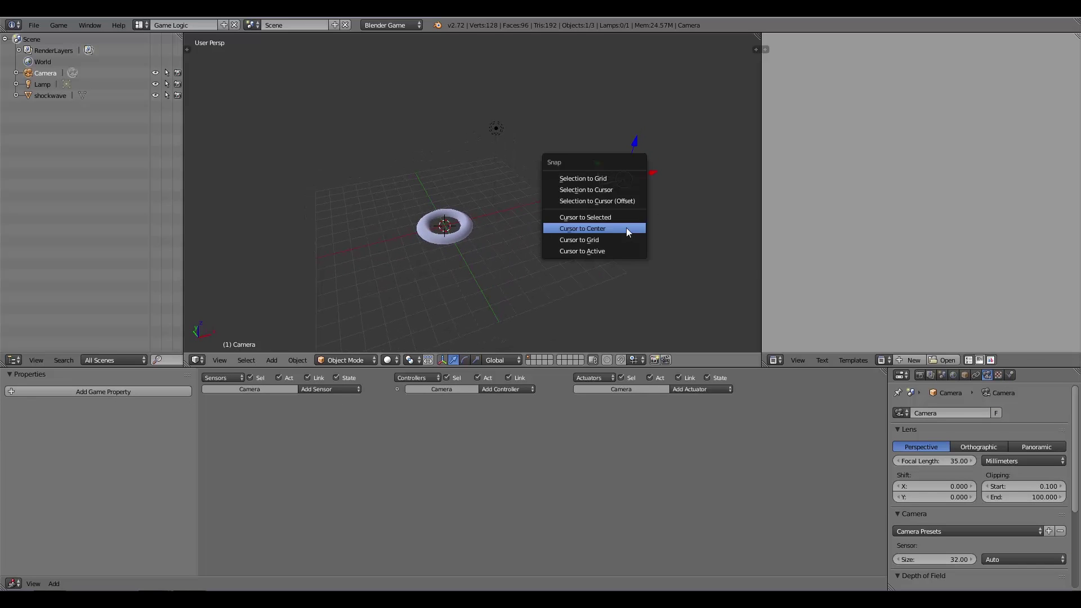
click(596, 216)
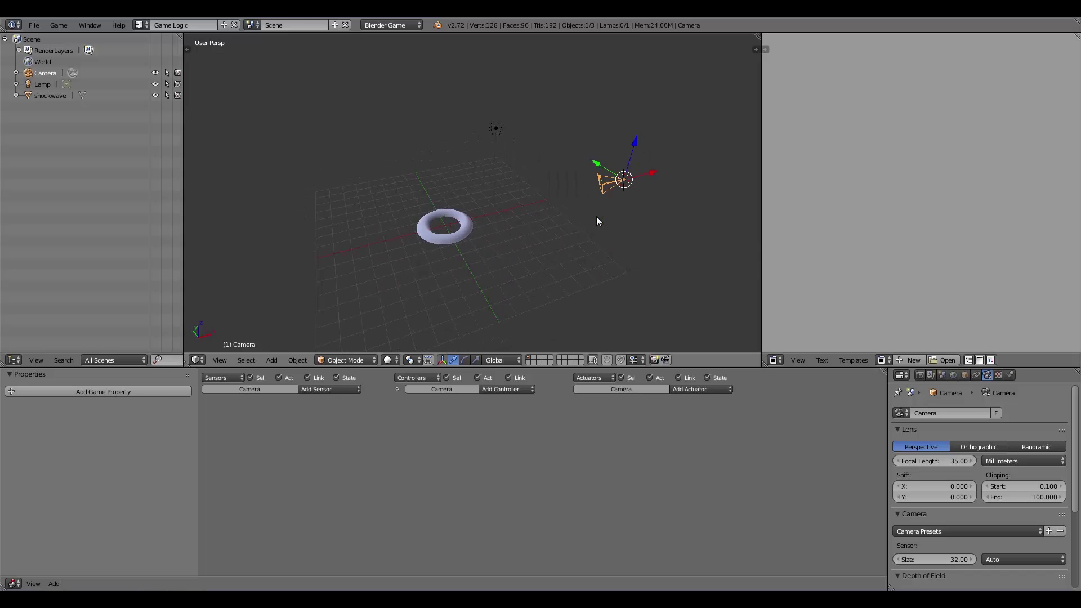
middle_drag(596, 216, 580, 225)
key(shift+a)
mouse_move(617, 215)
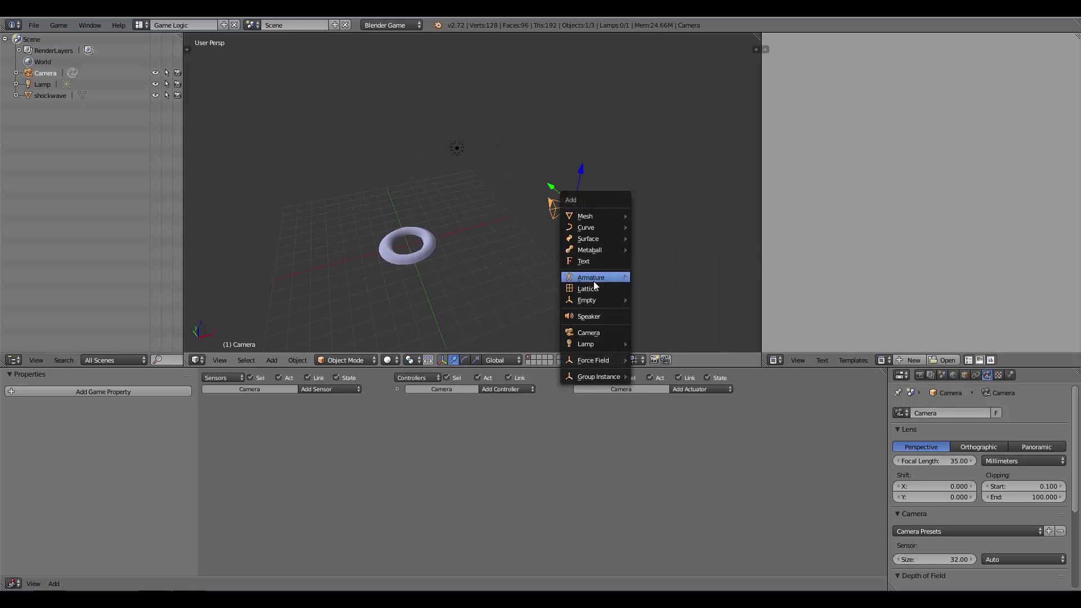
click(590, 332)
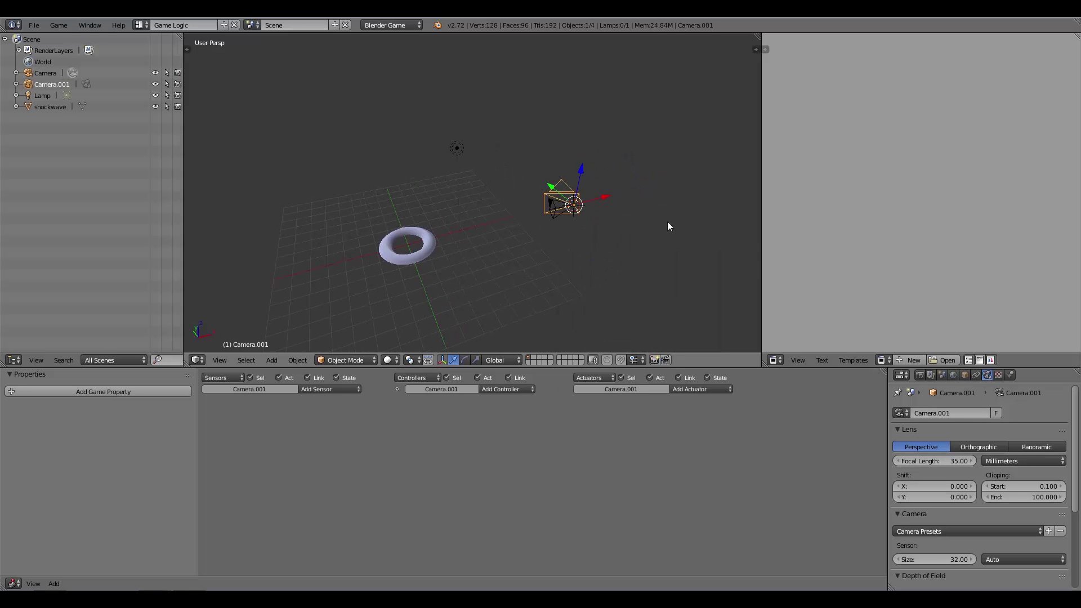
middle_drag(644, 229, 587, 242)
Rotate and move Camera.001 so its view frames the shockwave ring.
key(r)
click(584, 230)
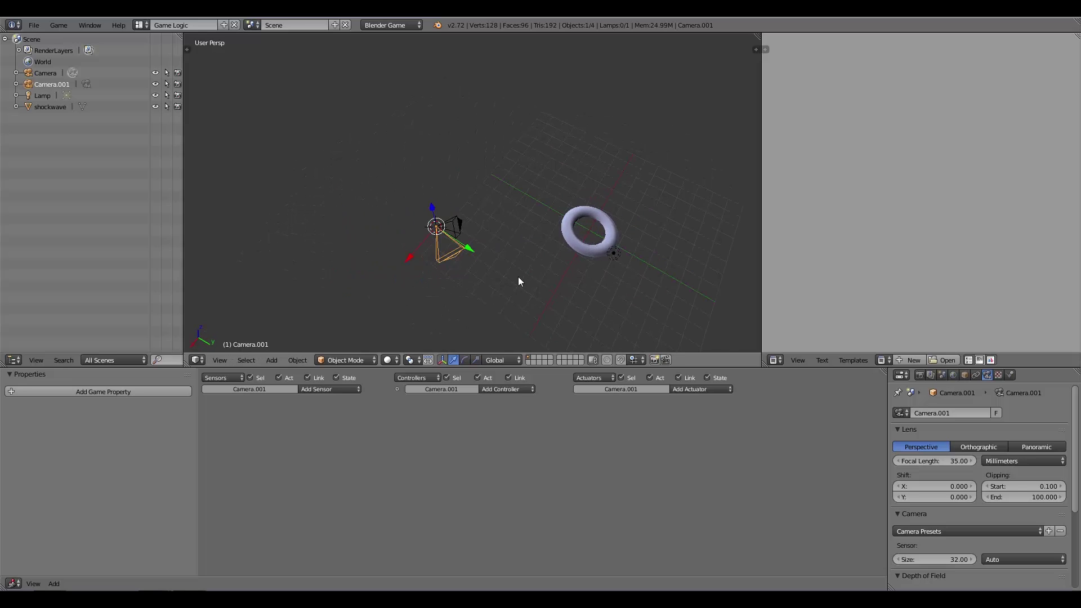
key(r)
key(z)
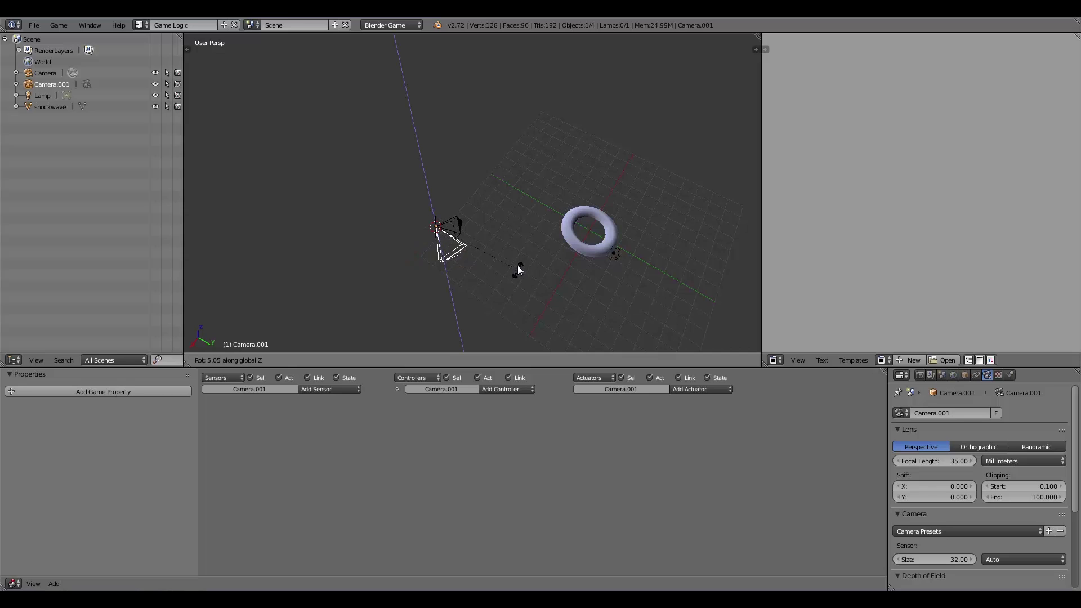
click(478, 193)
middle_drag(478, 192, 620, 252)
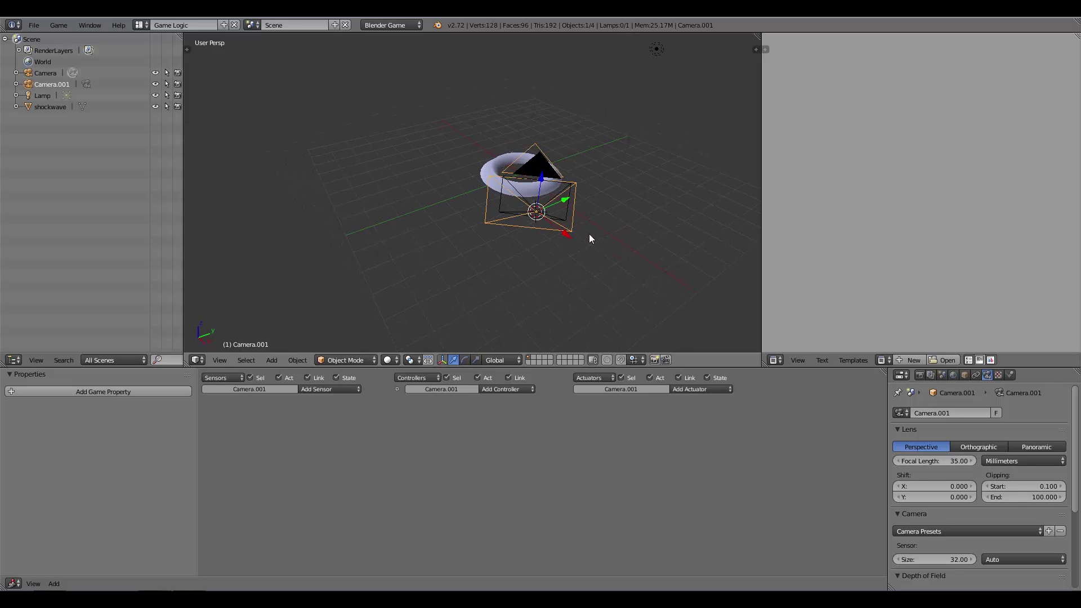
key(KP_0)
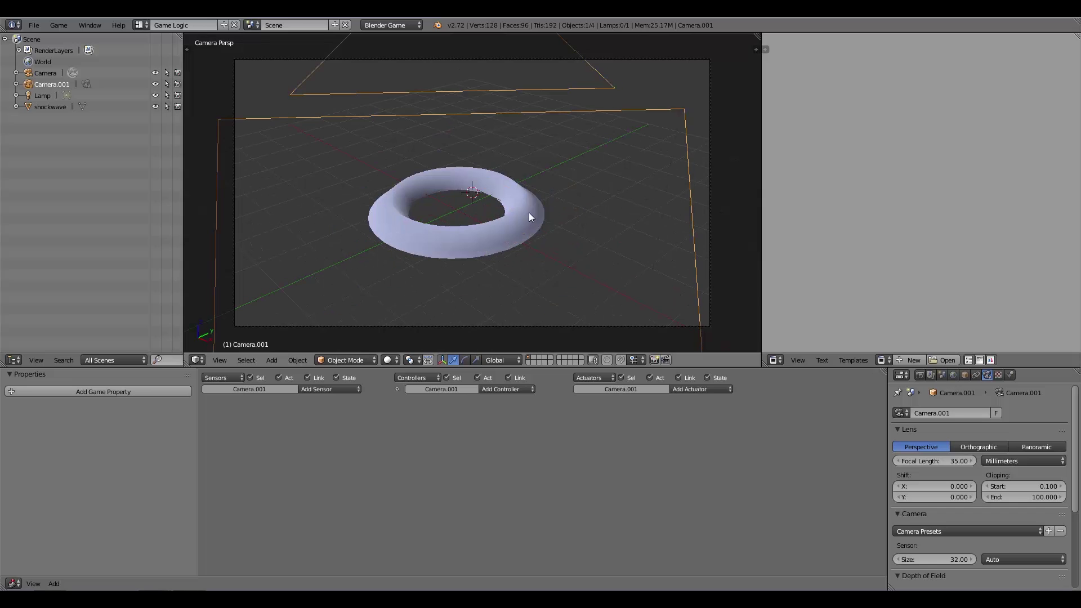
key(g)
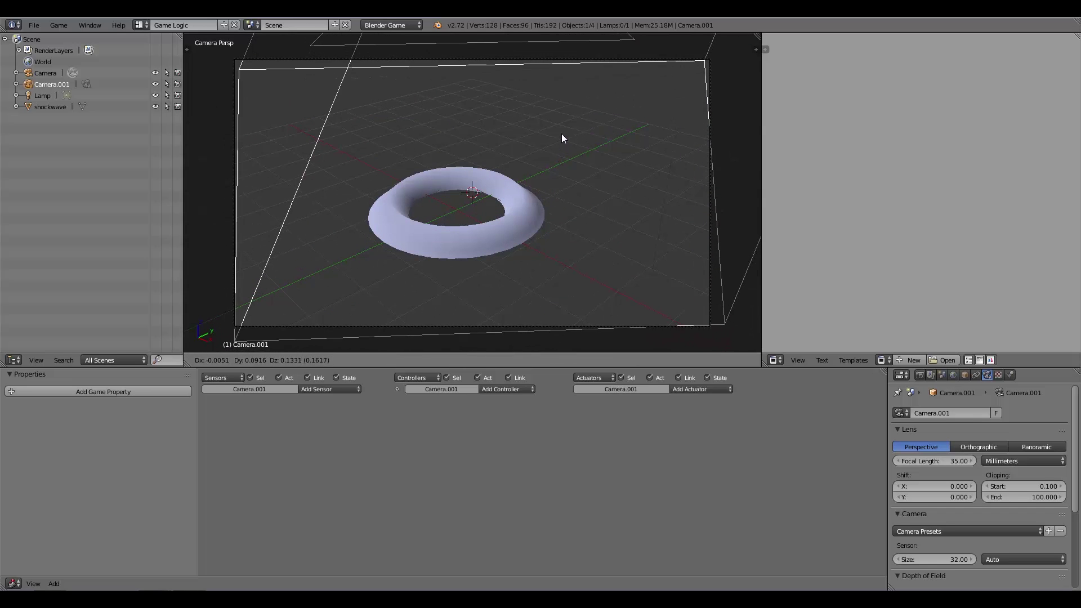
click(563, 134)
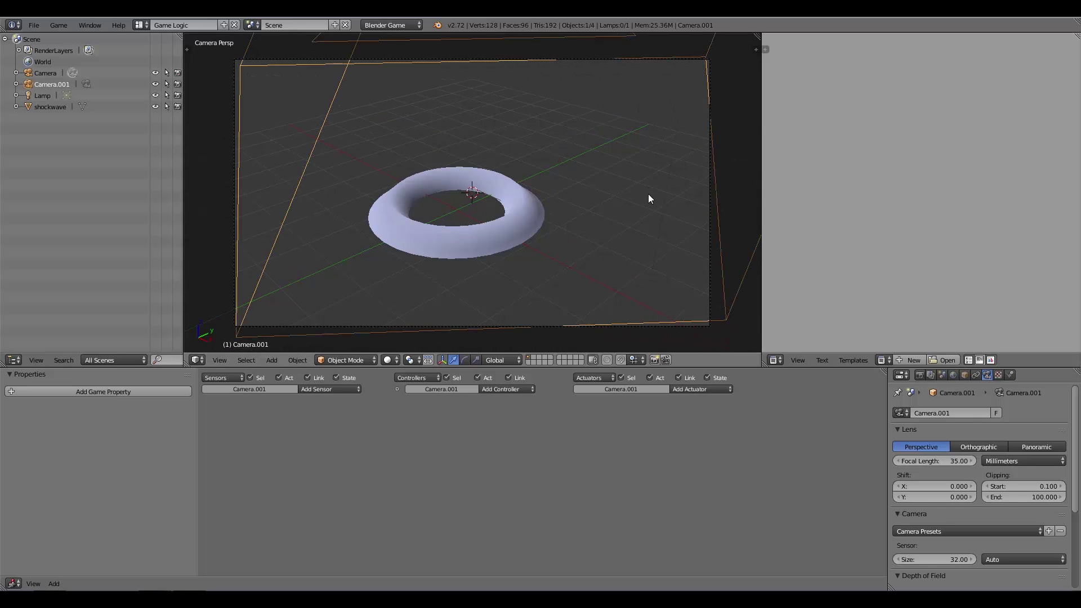
key(r)
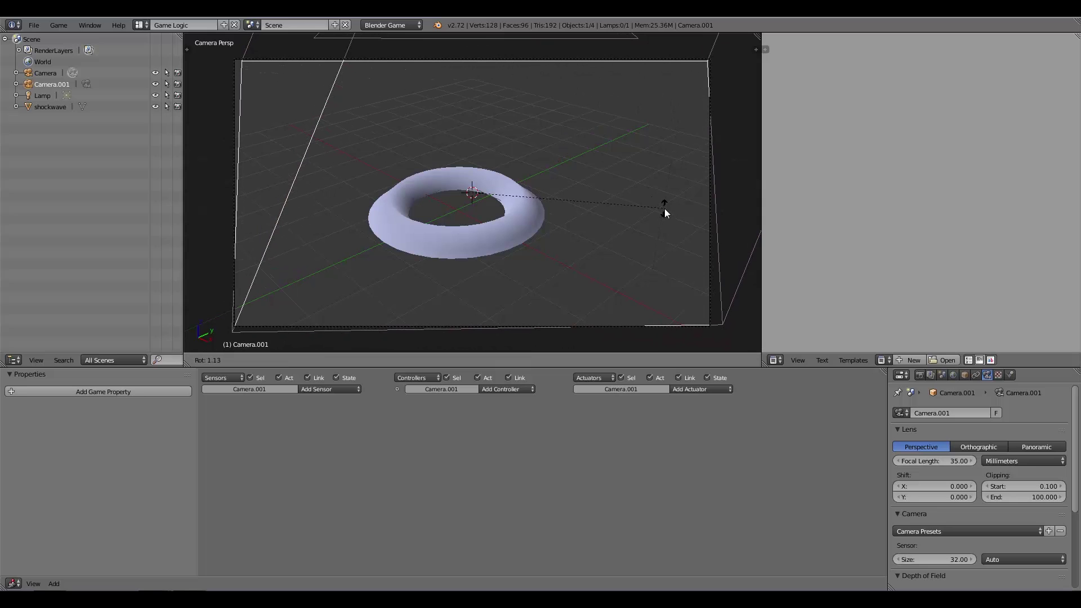
click(664, 211)
middle_drag(677, 209, 434, 232)
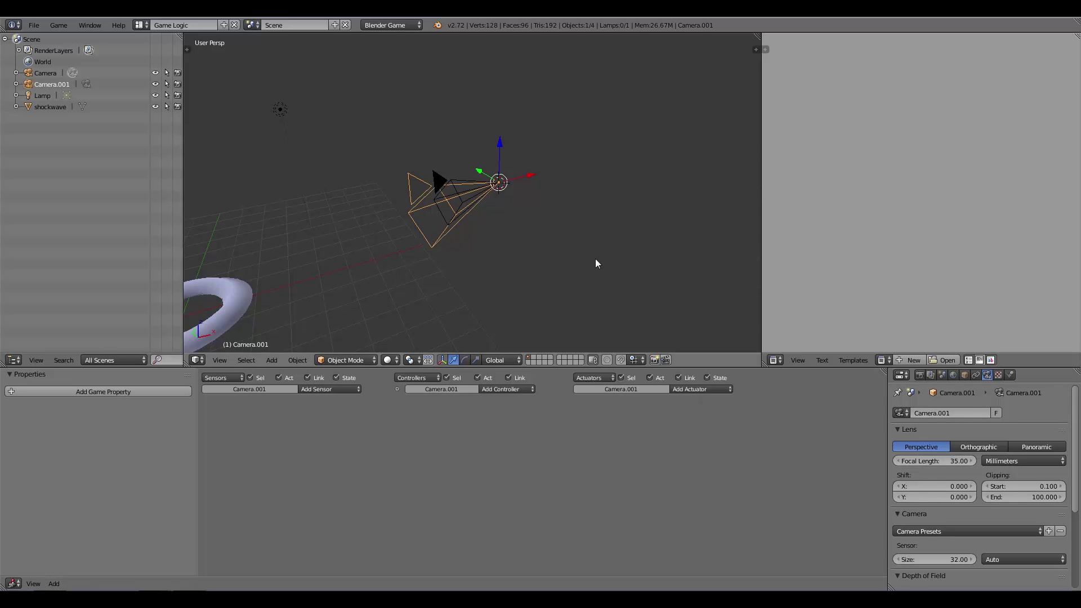
Set the new camera's focal length to 30.
drag(921, 461, 946, 461)
click(935, 461)
text(30)
key(Return)
click(919, 461)
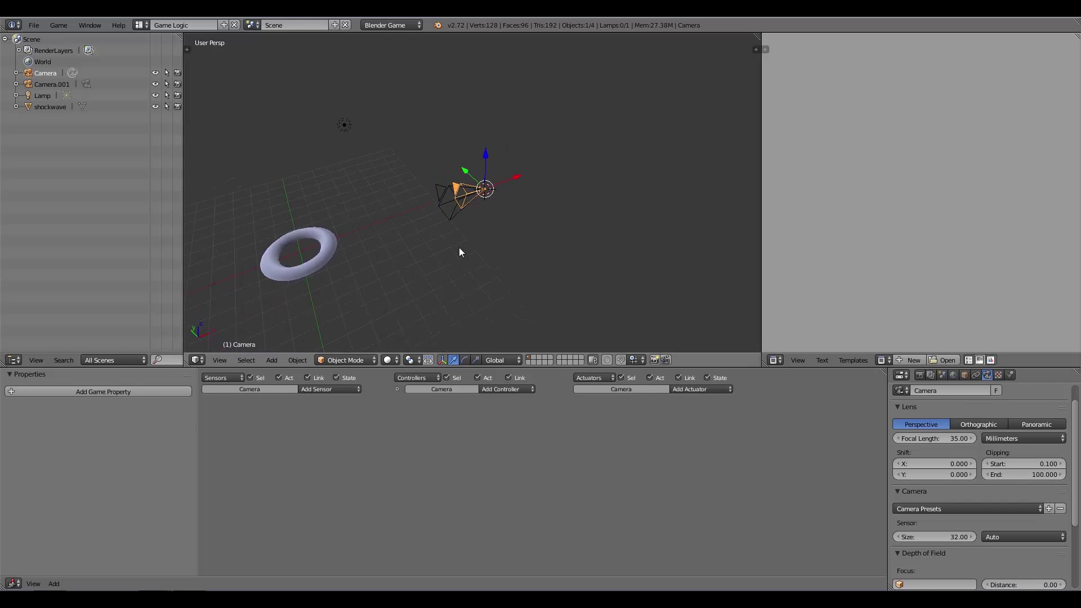
middle_drag(459, 251, 467, 228)
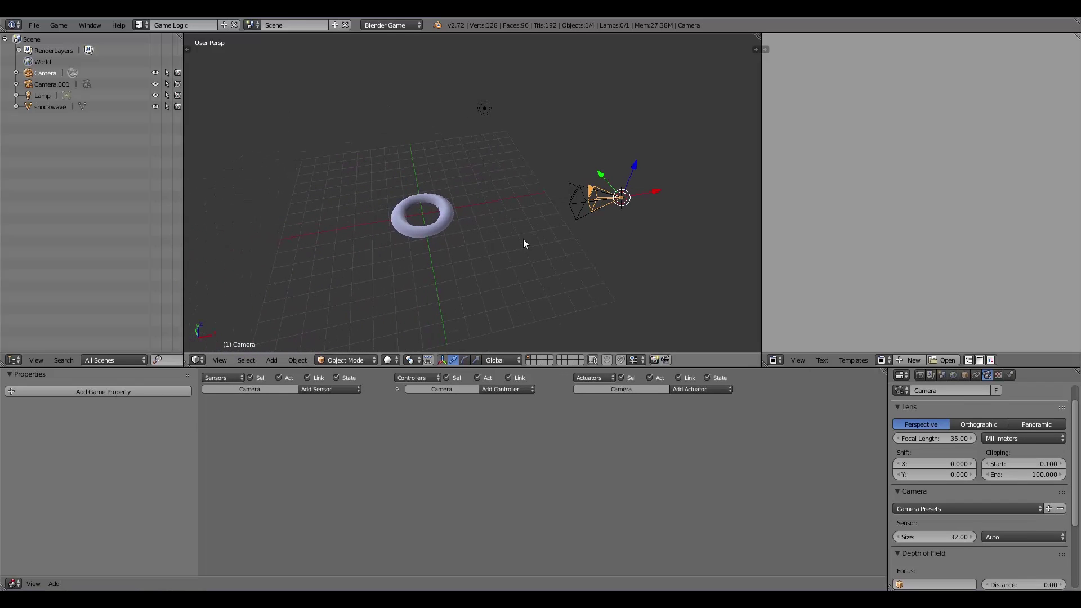
Rename Camera.001 to 'refractcam'.
right_click(572, 195)
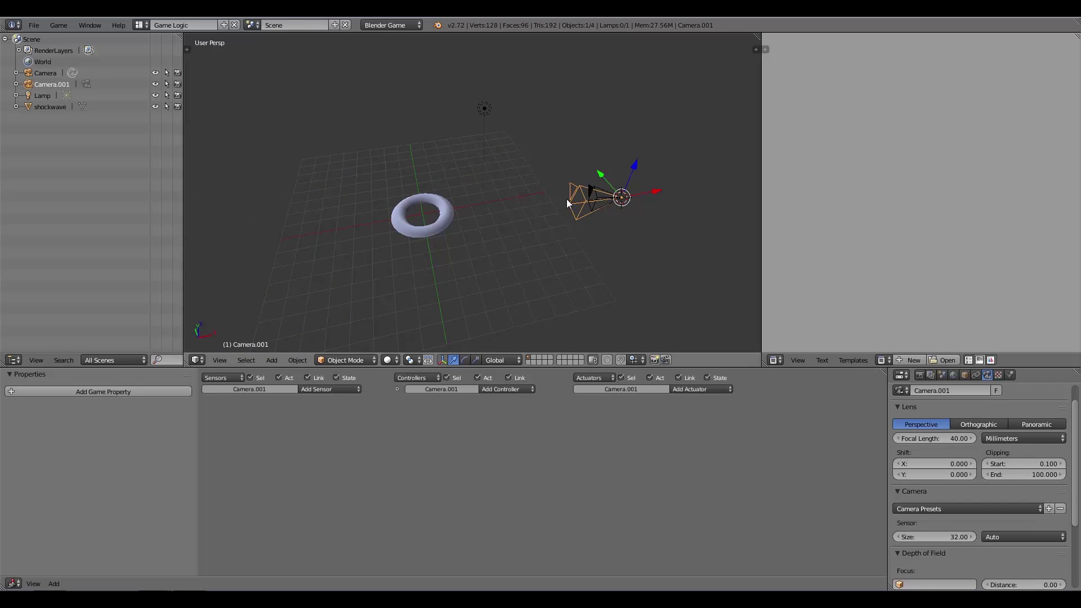
click(964, 375)
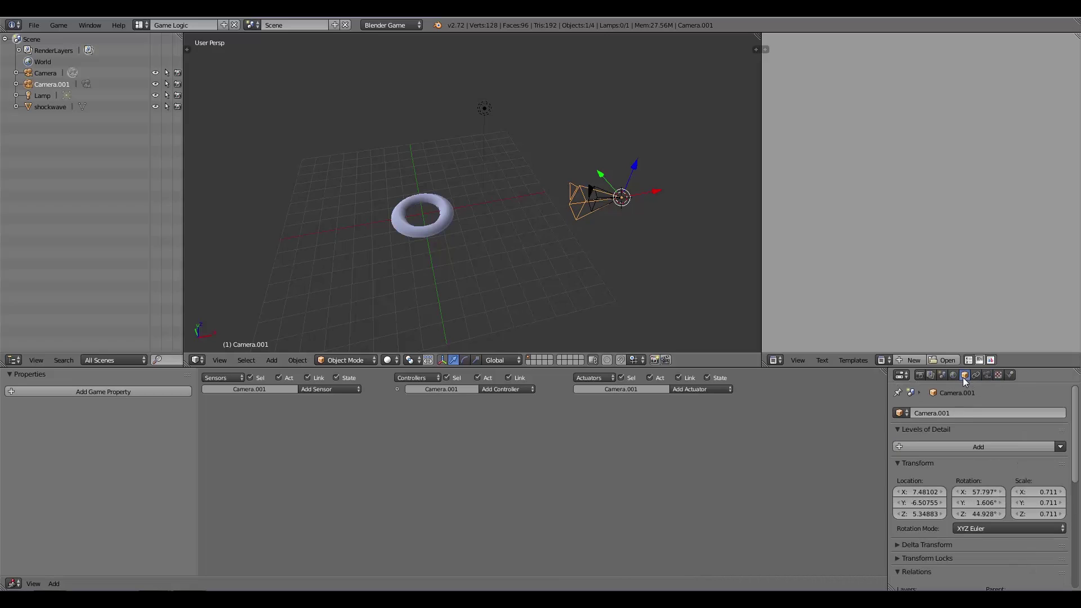
click(957, 414)
text(refractcam)
key(Return)
Paste 'refractcam' into the shockwave's cam game property.
right_click(424, 230)
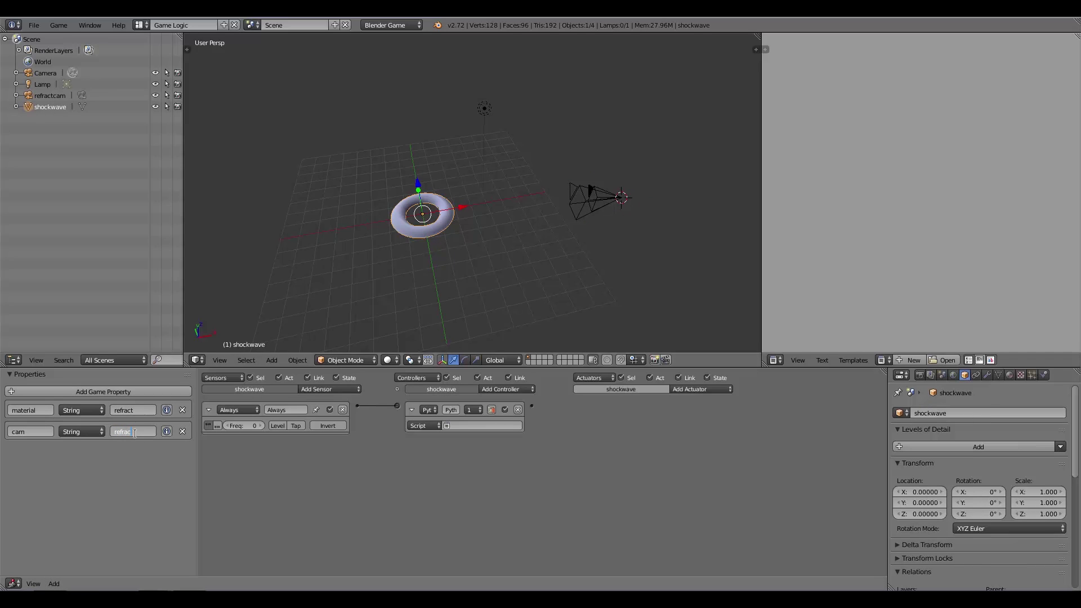
text(refractcam)
key(Return)
right_click(580, 203)
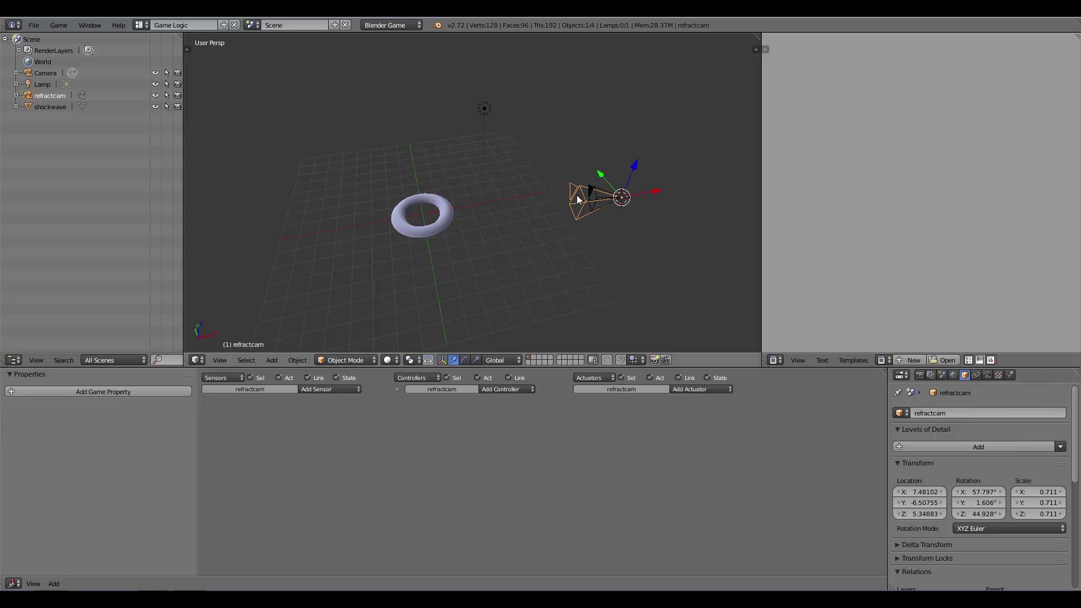
right_click(403, 235)
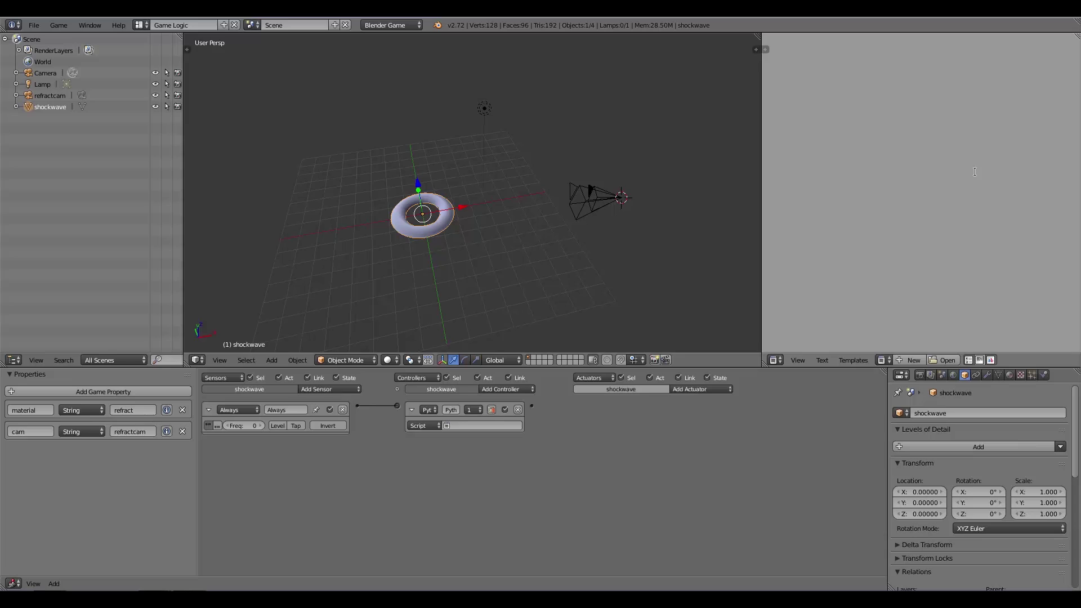
click(823, 360)
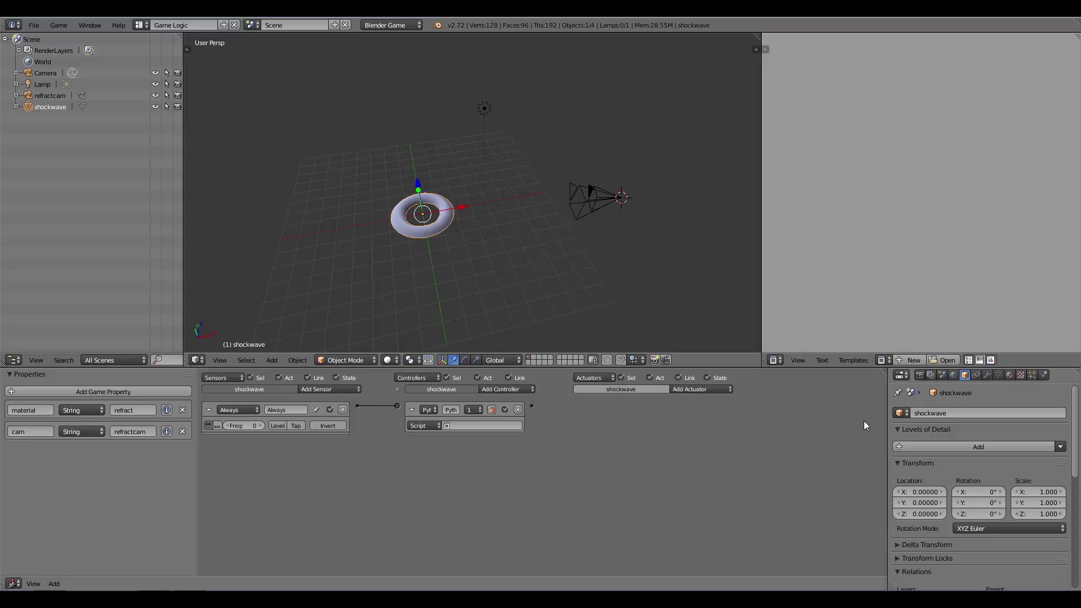
Create a text block named refract and paste the RenderToTexture script into it.
click(911, 361)
click(967, 360)
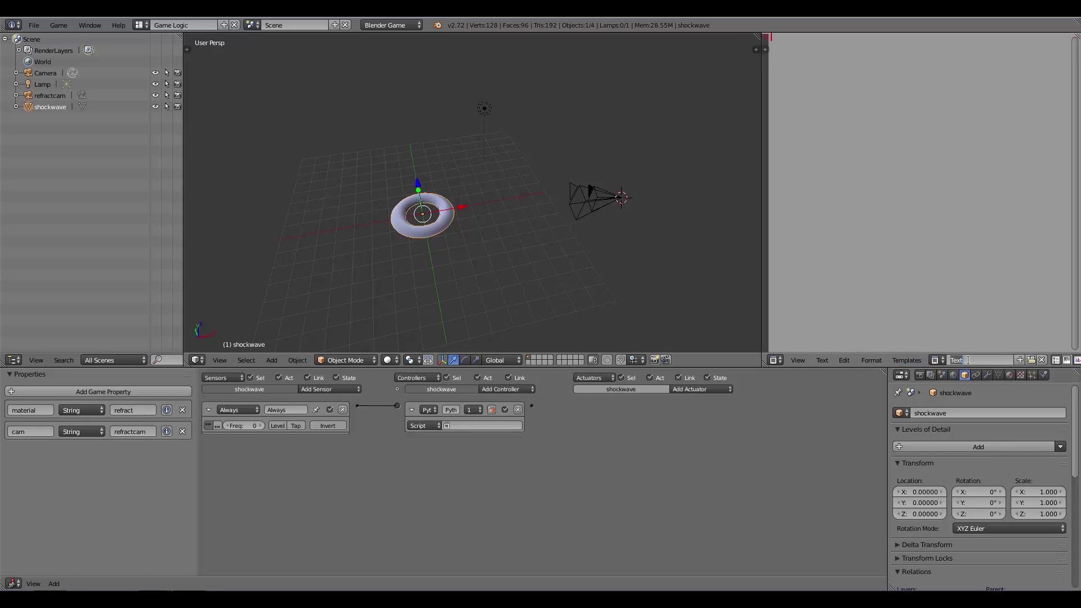
text(refract)
key(Return)
key(ctrl+v)
scroll(851, 248, up, 13)
scroll(575, 511, up, 2)
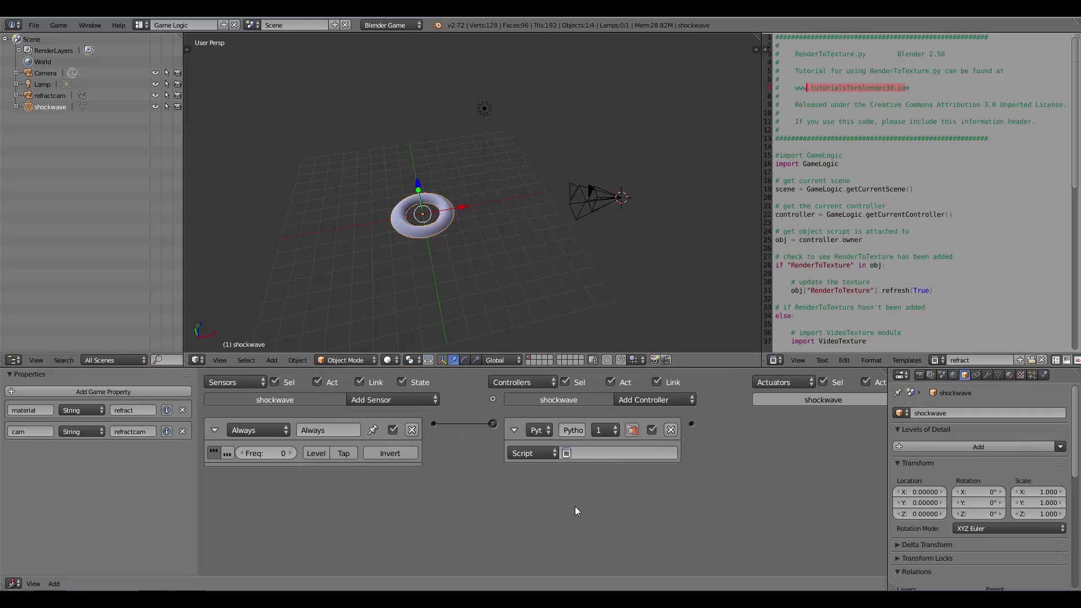
Assign the script to the Python controller and rename it refract.py.
click(608, 453)
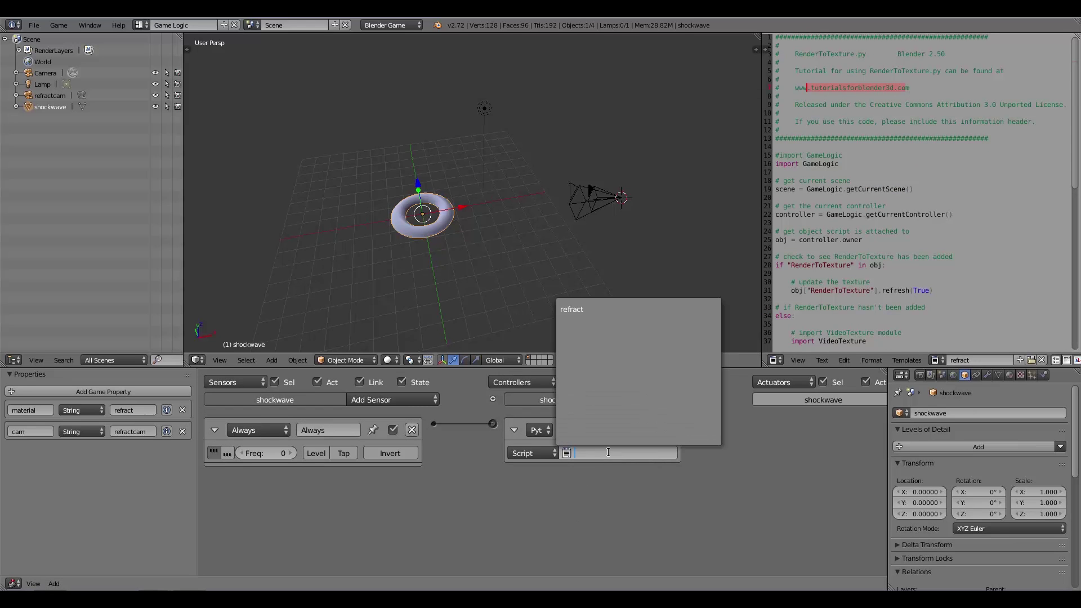
click(576, 315)
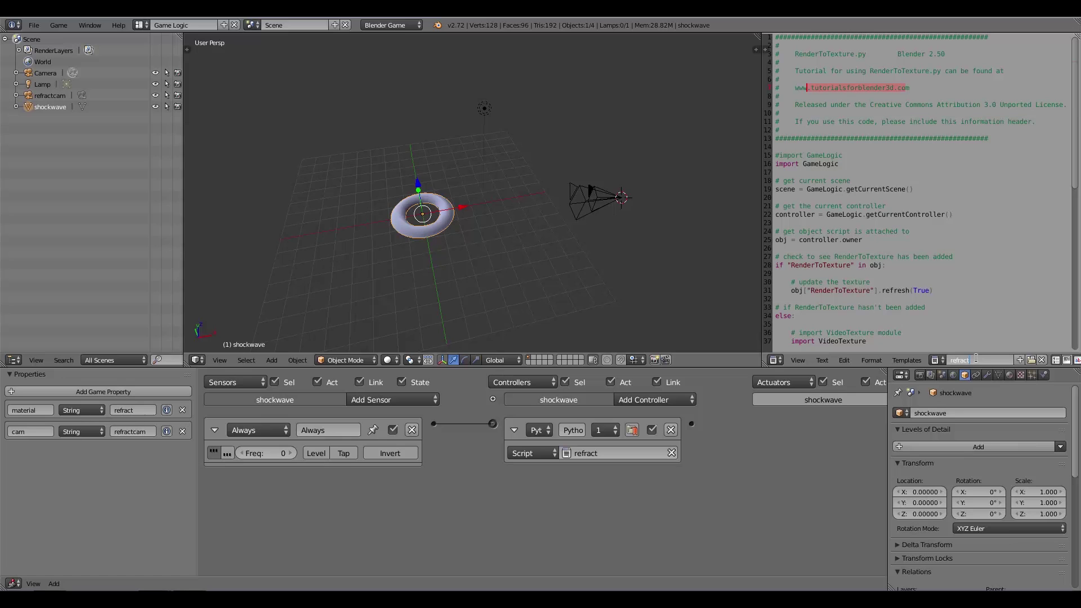
text(y)
key(Return)
scroll(468, 481, down, 2)
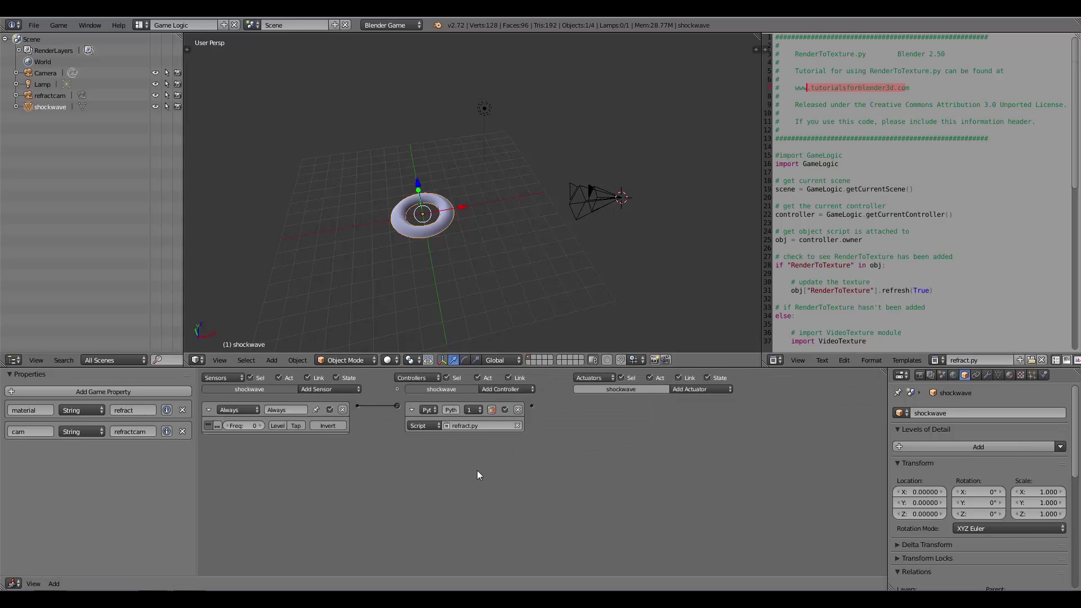
Switch to Texture shading and test-run the game from the camera view.
middle_drag(495, 242, 418, 346)
click(389, 360)
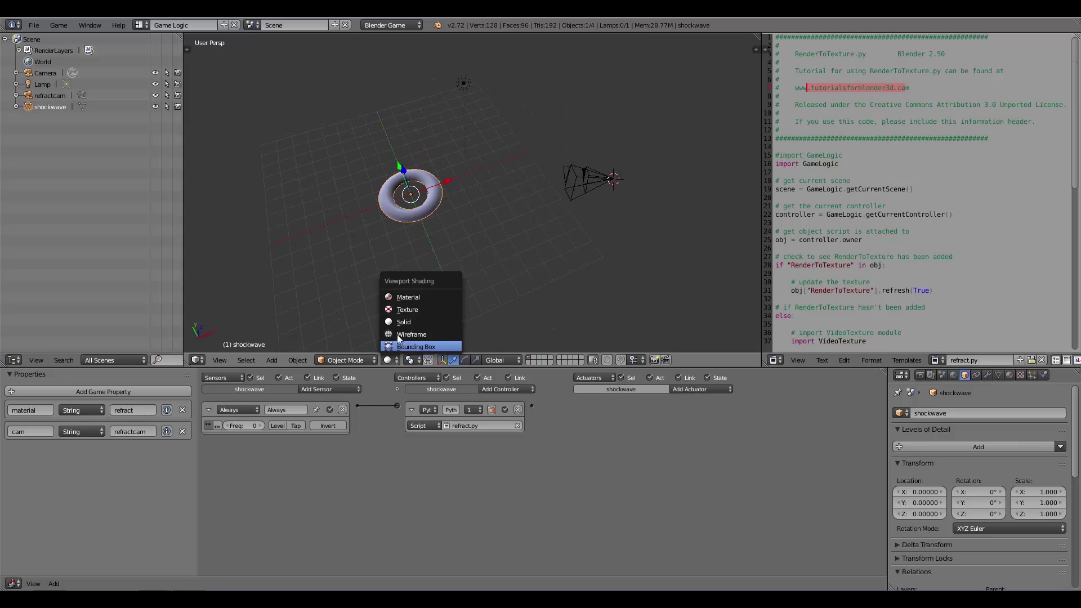
click(410, 308)
middle_drag(574, 229, 457, 226)
key(KP_0)
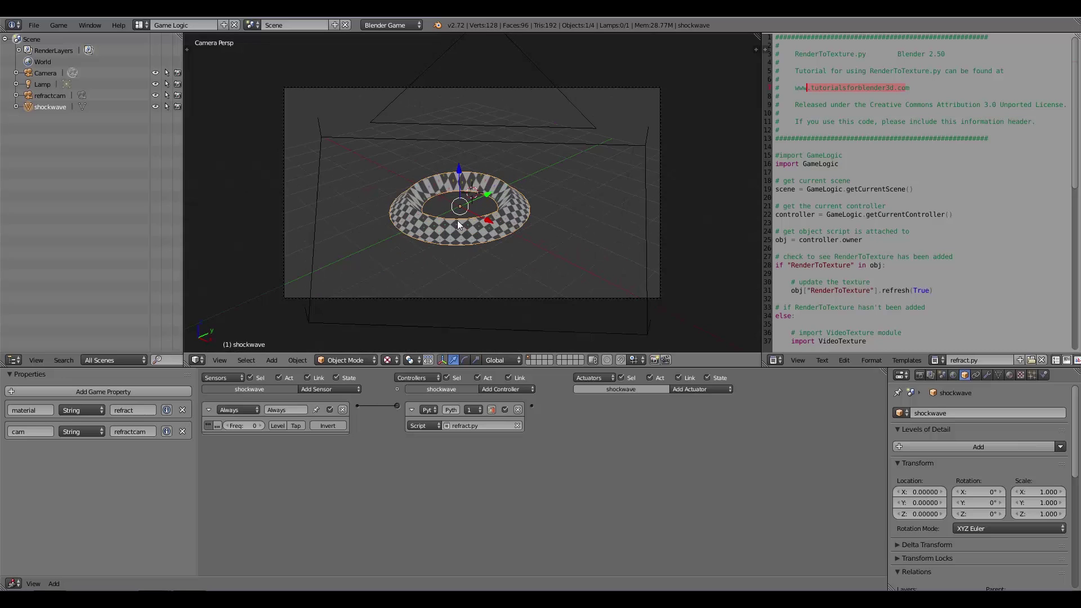
key(p)
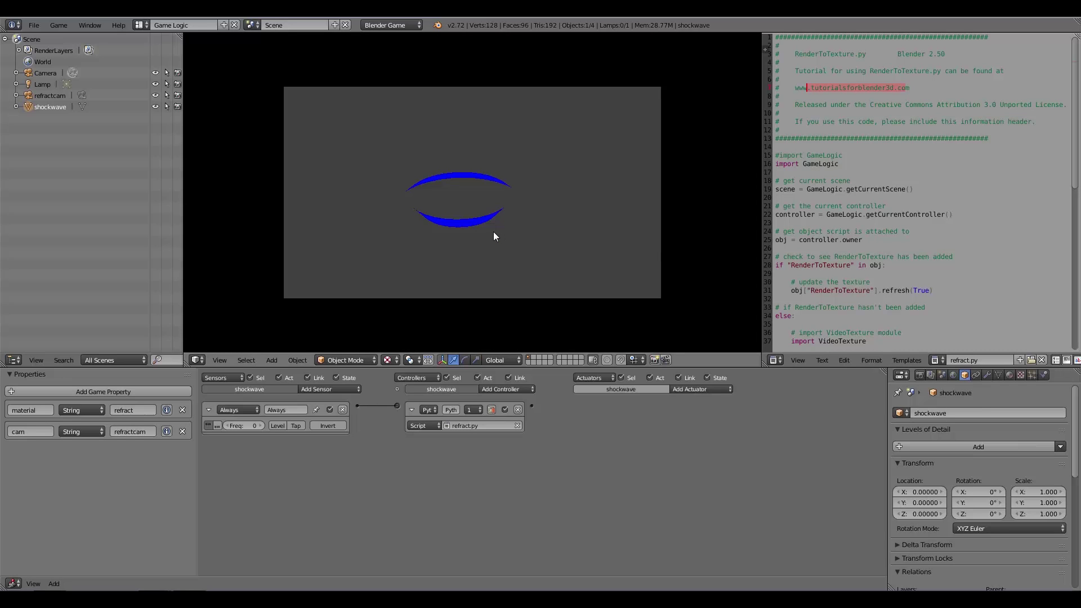
key(Escape)
middle_drag(437, 228, 573, 166)
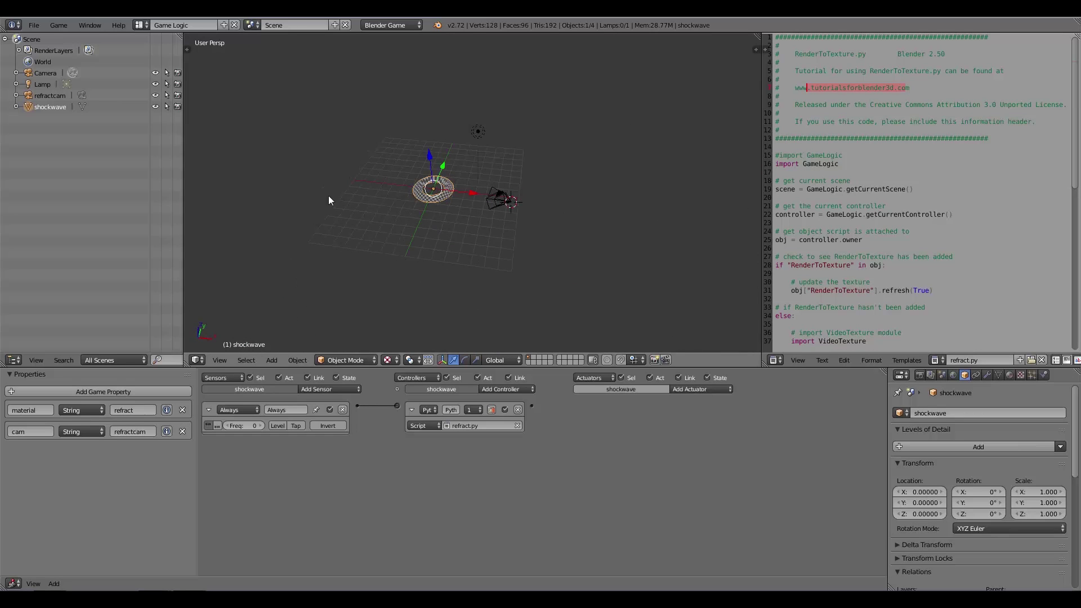
middle_drag(337, 183, 438, 192)
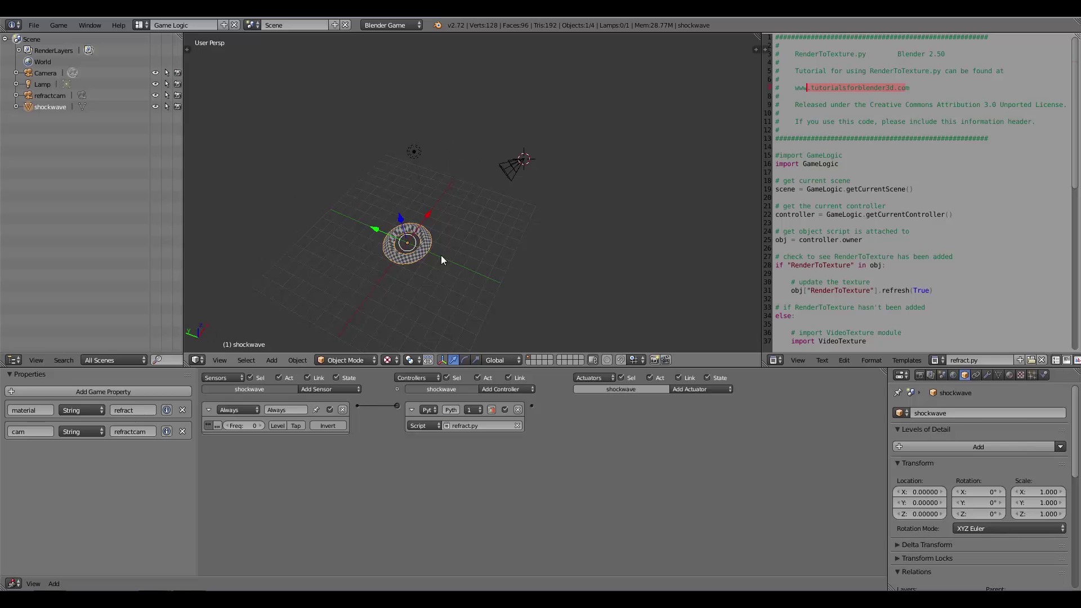
middle_drag(458, 262, 542, 233)
key(shift+s)
Add a plane at the world centre and scale it up into a large ground plane.
click(537, 244)
key(shift+a)
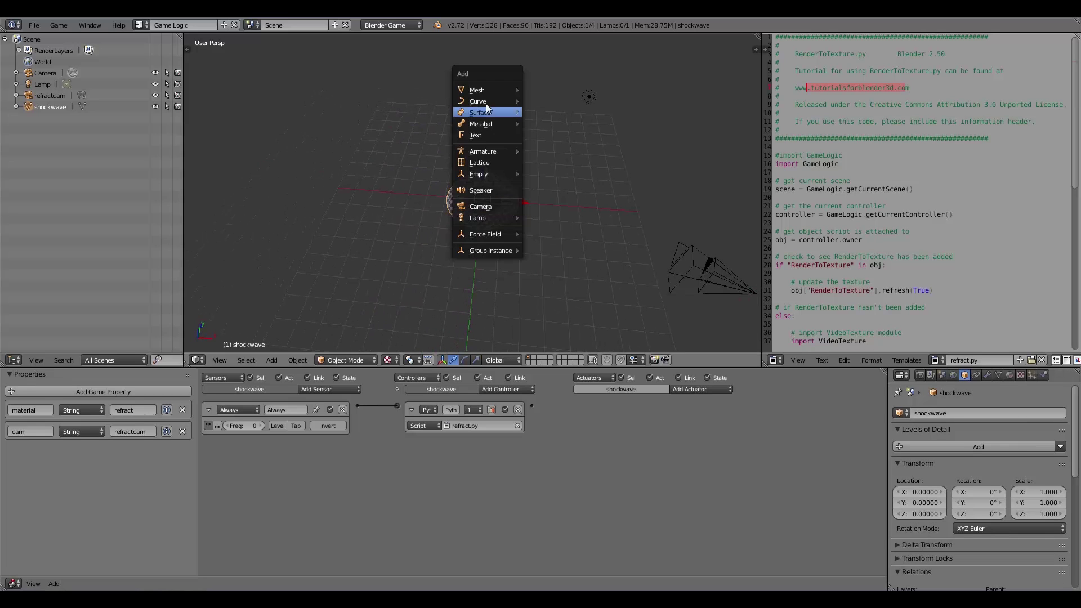
mouse_move(505, 89)
click(547, 90)
key(s)
click(599, 190)
scroll(591, 214, down, 3)
middle_drag(586, 229, 548, 222)
scroll(535, 212, up, 3)
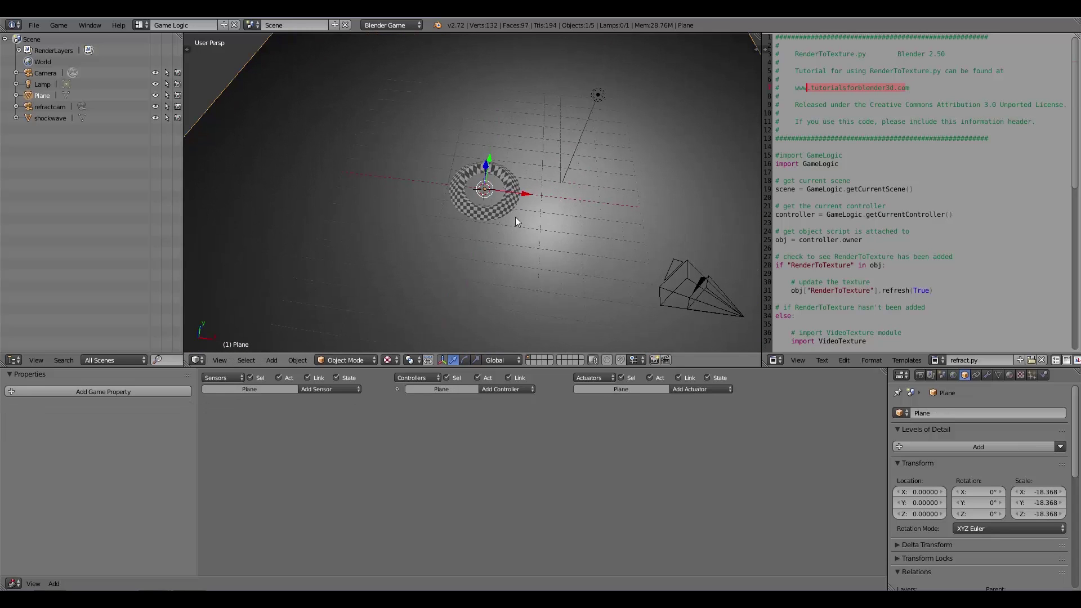
Add a cylinder and move it along X beside the torus.
key(shift+a)
mouse_move(522, 202)
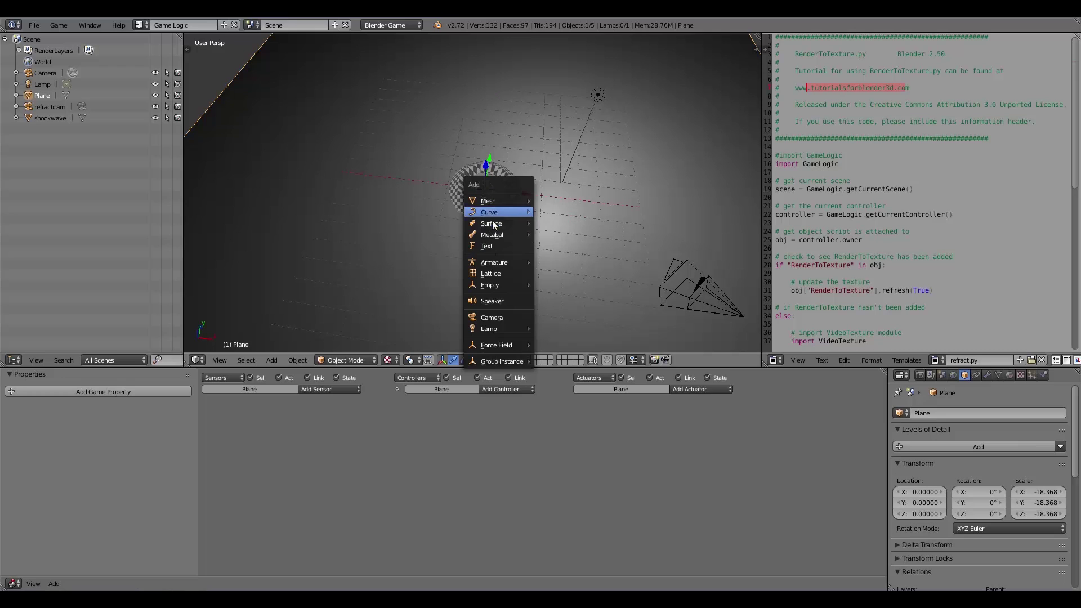
mouse_move(488, 200)
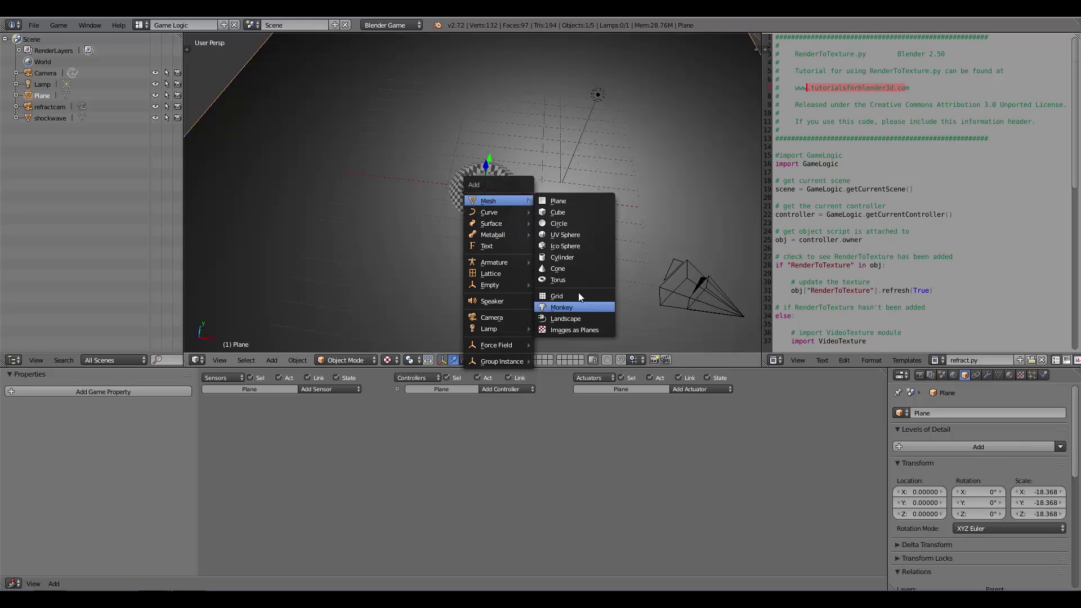
click(563, 257)
key(g)
key(x)
click(493, 196)
Add a cone, scale it up, and move it along Y behind the torus.
key(shift+a)
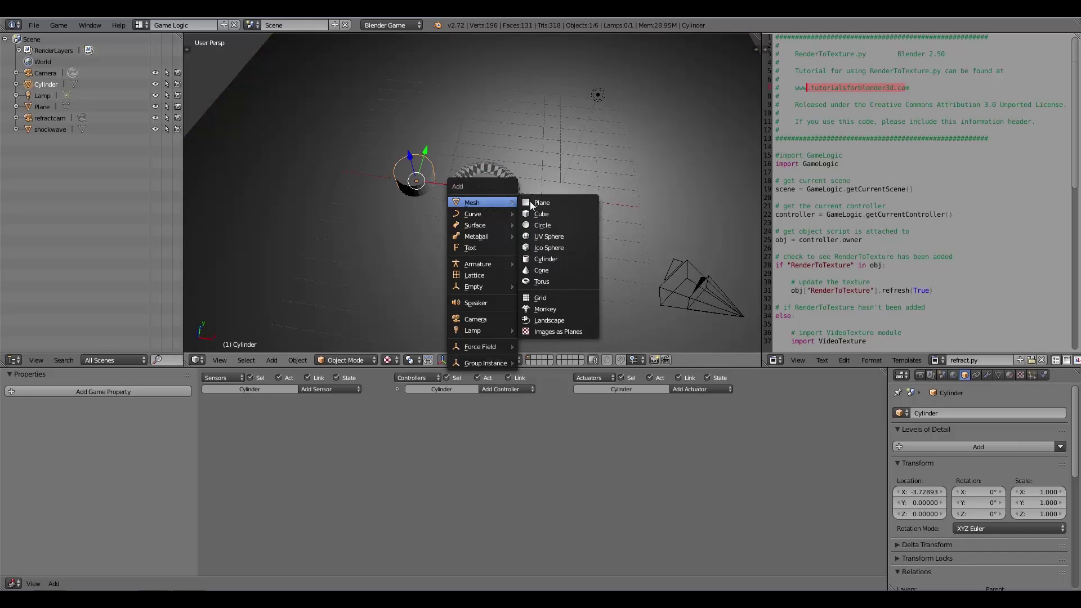
click(539, 276)
key(s)
click(495, 122)
key(g)
key(y)
click(485, 181)
Give the cone a new orange-yellow material.
click(1009, 375)
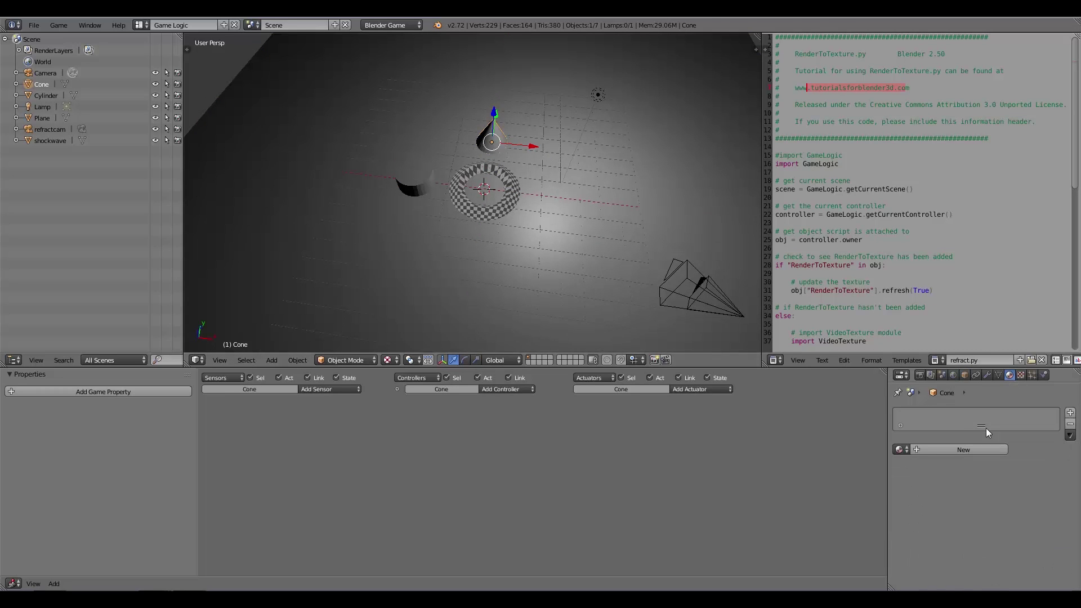
click(959, 451)
scroll(951, 457, down, 3)
click(934, 521)
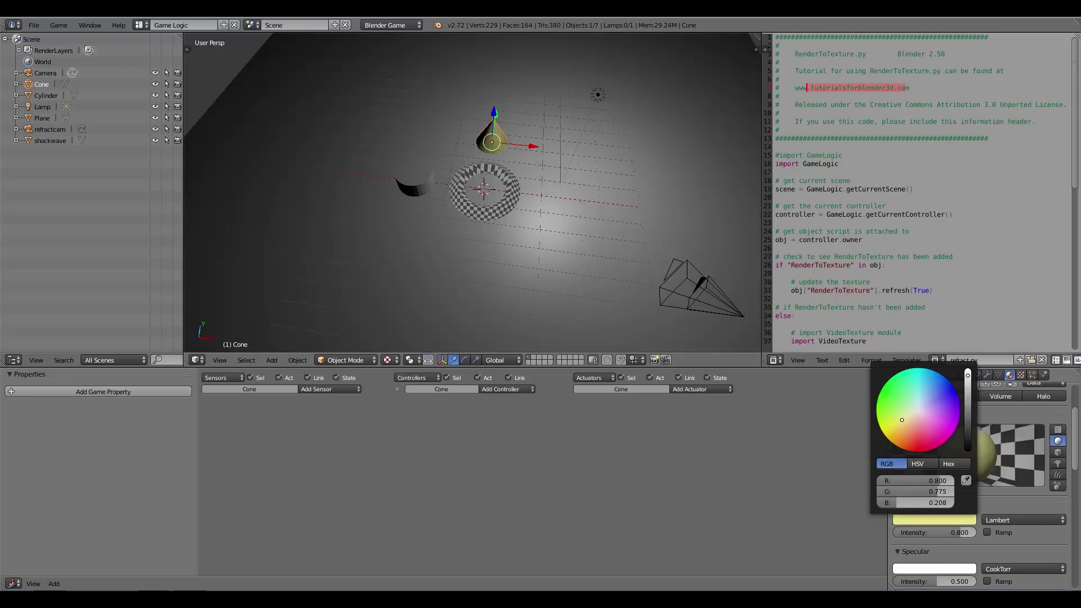
click(904, 434)
Give the cylinder a new blue material, then select the ground plane.
right_click(414, 192)
scroll(980, 428, up, 3)
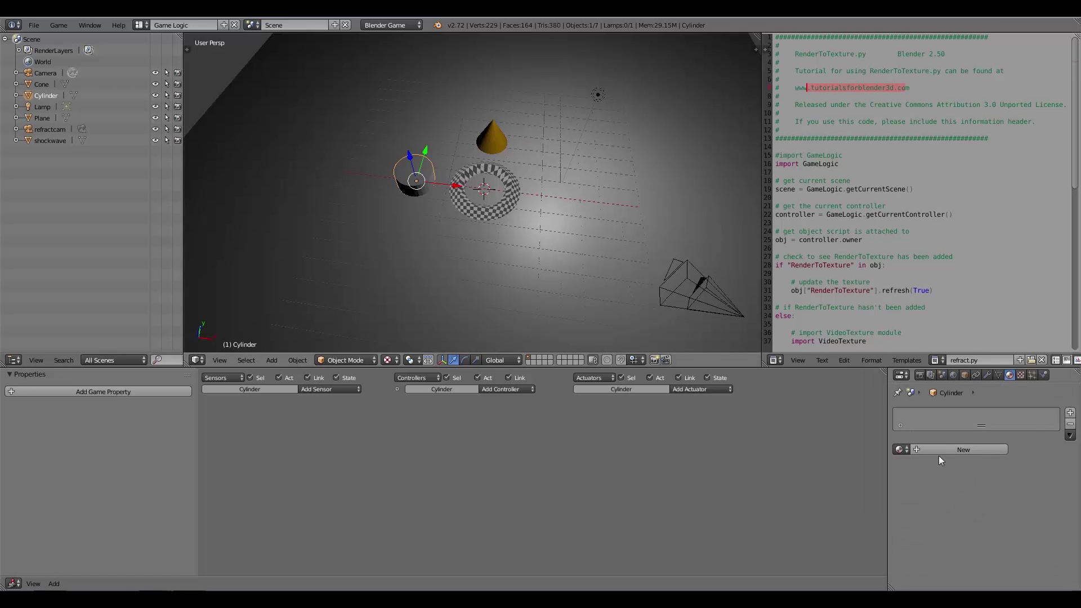
click(945, 450)
scroll(938, 524, down, 3)
click(929, 453)
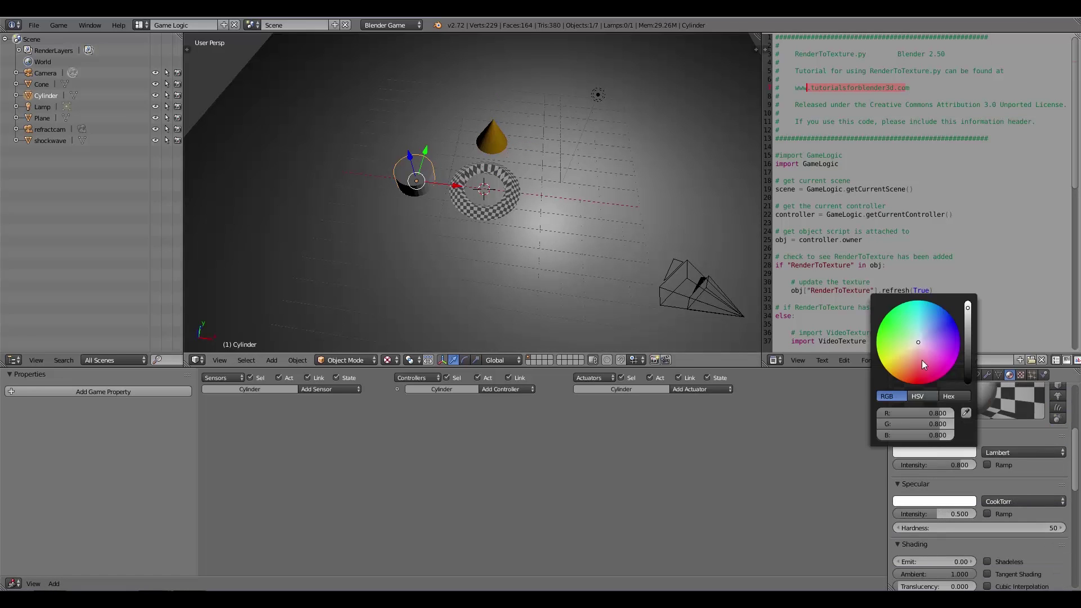
click(941, 337)
drag(941, 337, 911, 323)
scroll(475, 225, down, 3)
middle_drag(475, 225, 634, 175)
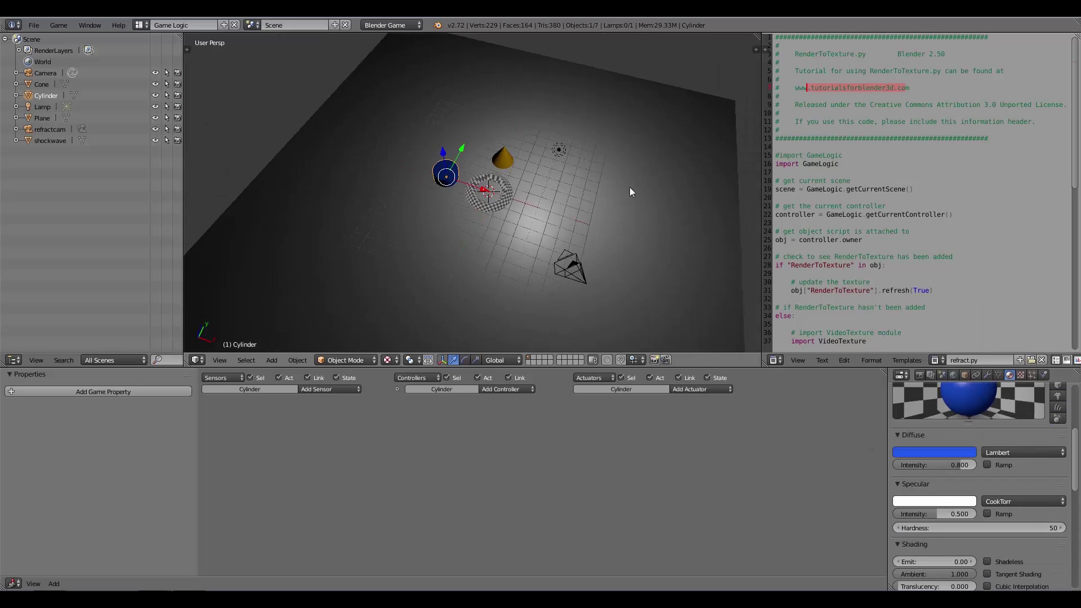
right_click(569, 169)
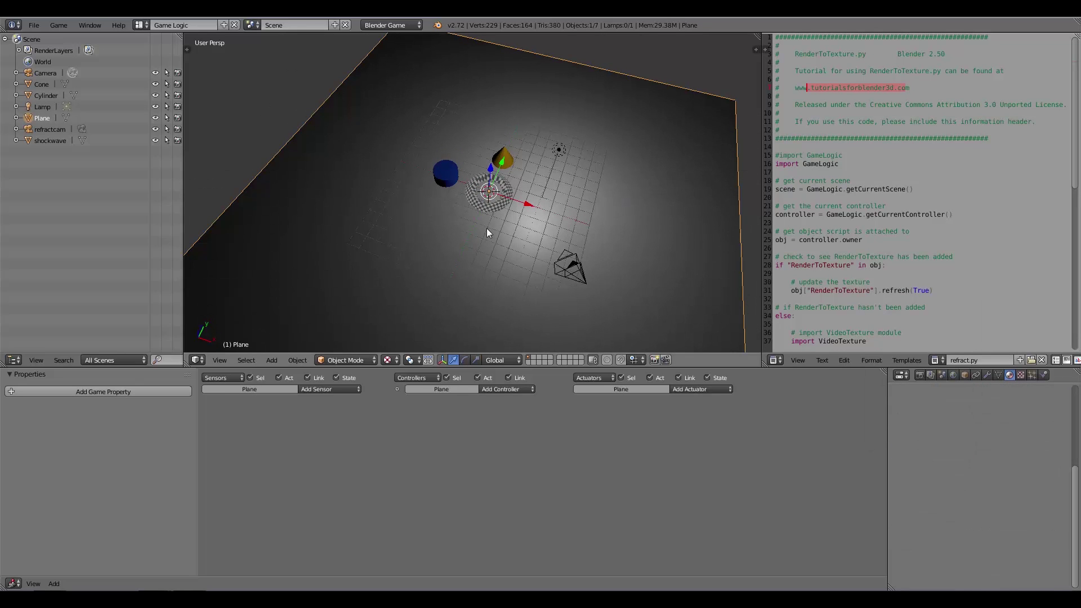
UV-unwrap the ground plane in Edit Mode and return to Object Mode.
key(Tab)
click(553, 219)
key(u)
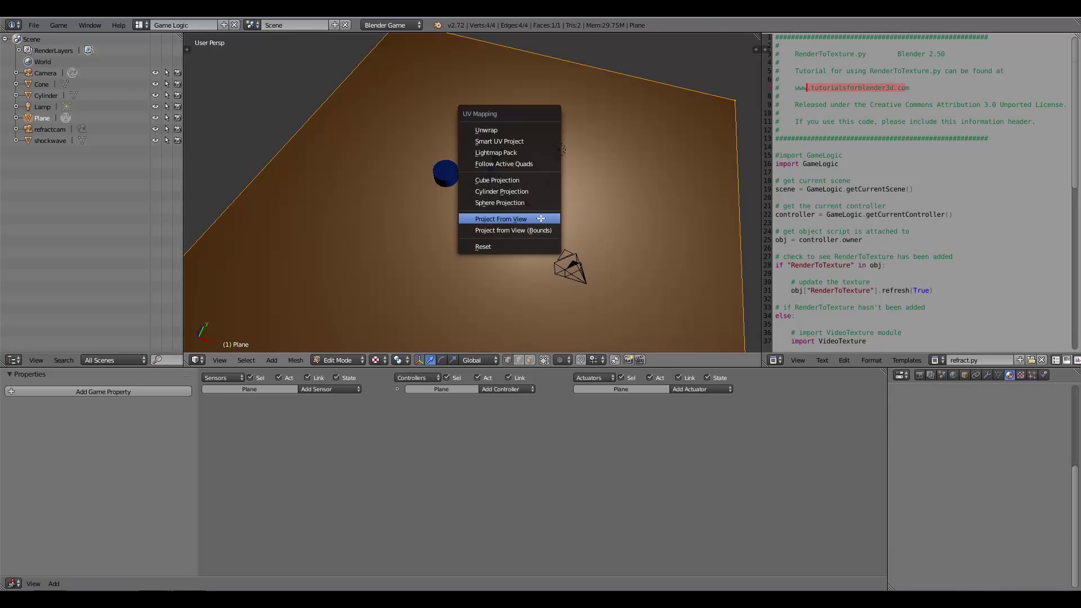
click(489, 131)
key(Tab)
click(480, 217)
Give the plane a new material with an image texture loading BarkDecidious0143_9_S.jpg from Downloads.
scroll(1015, 445, up, 3)
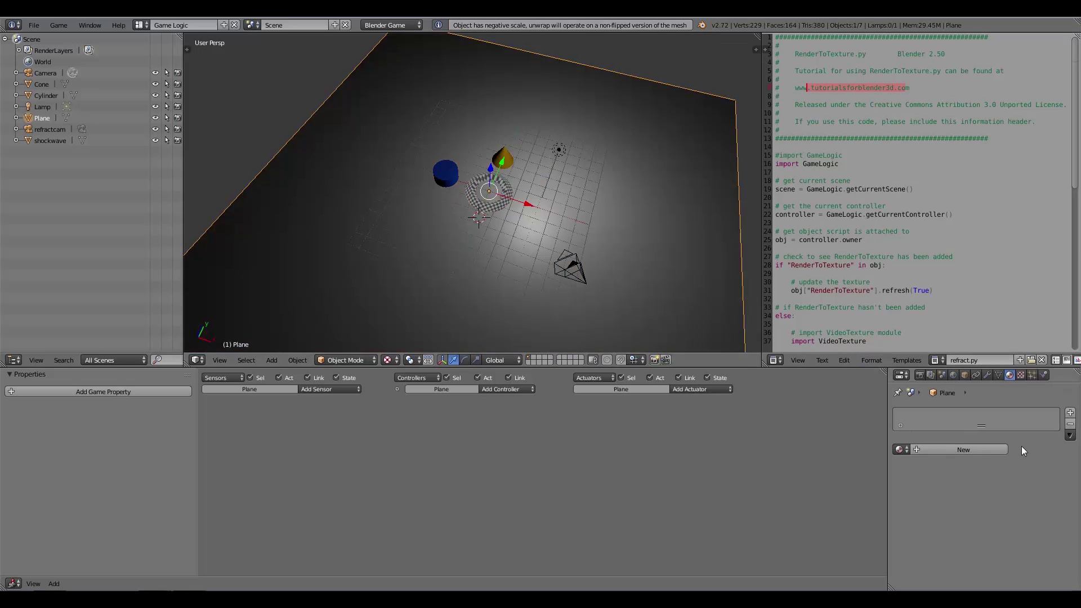
click(973, 449)
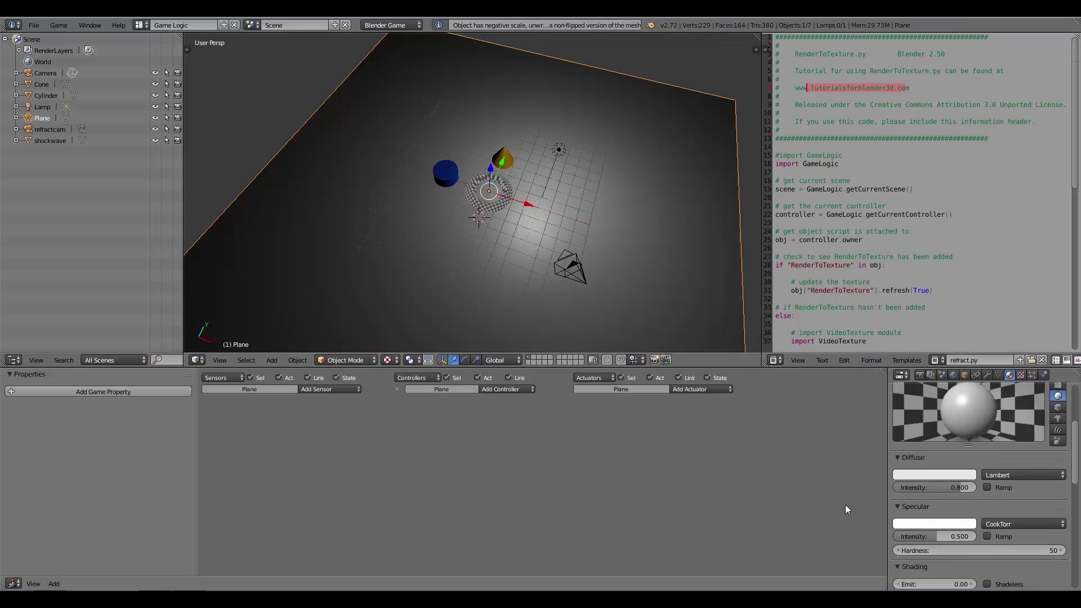
click(1020, 375)
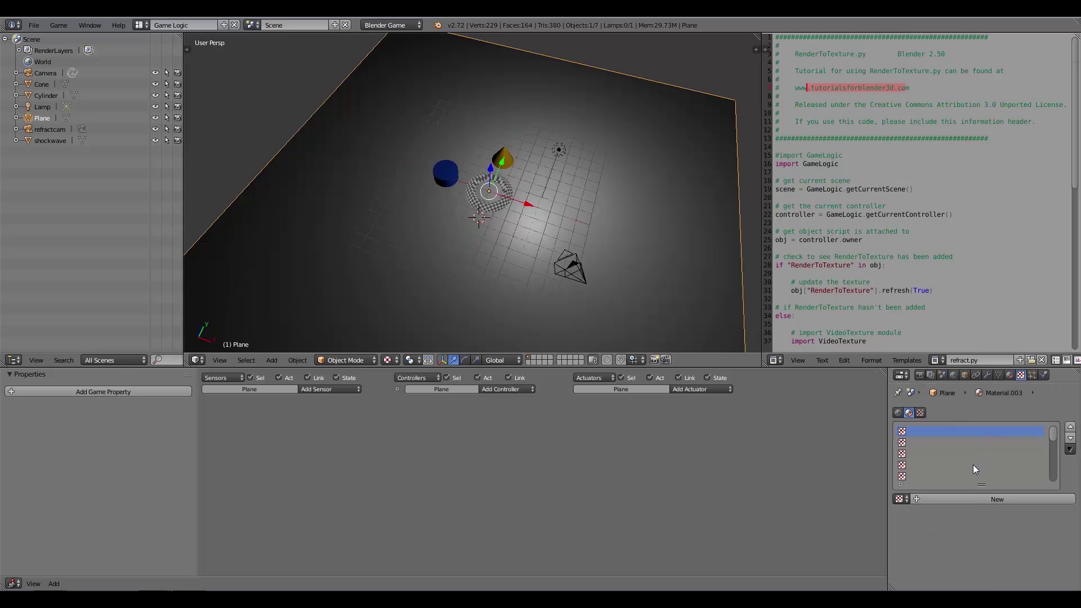
click(968, 503)
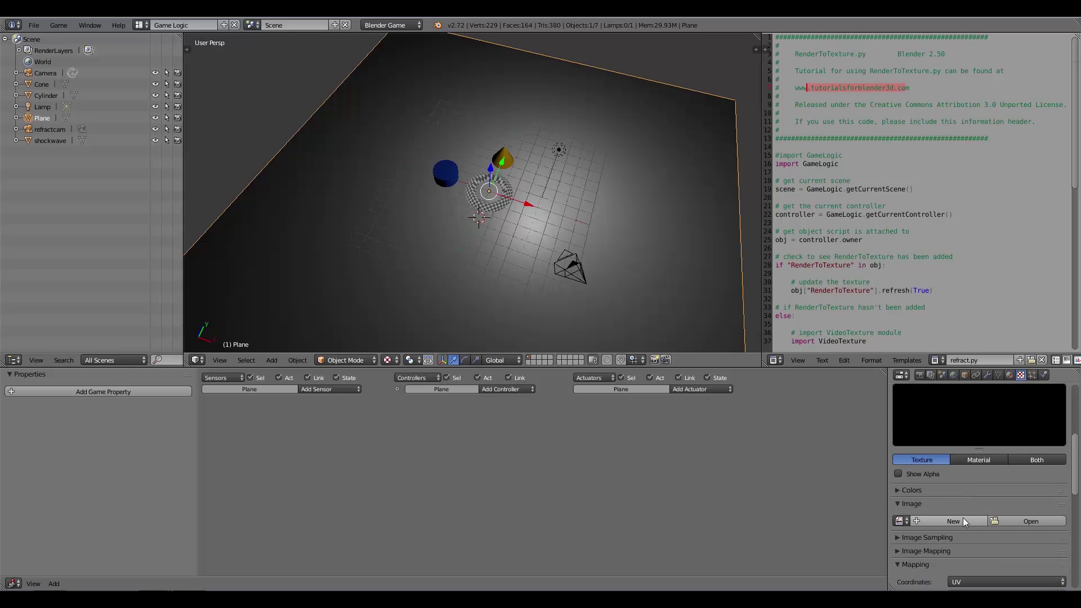
click(1006, 523)
click(29, 219)
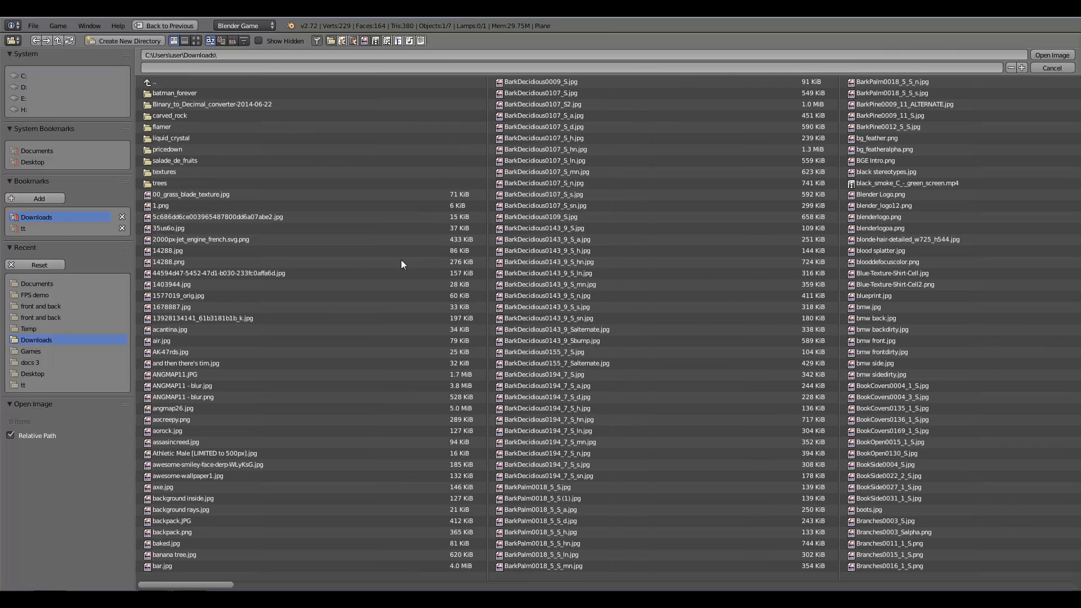
click(197, 41)
scroll(681, 407, down, 3)
click(509, 203)
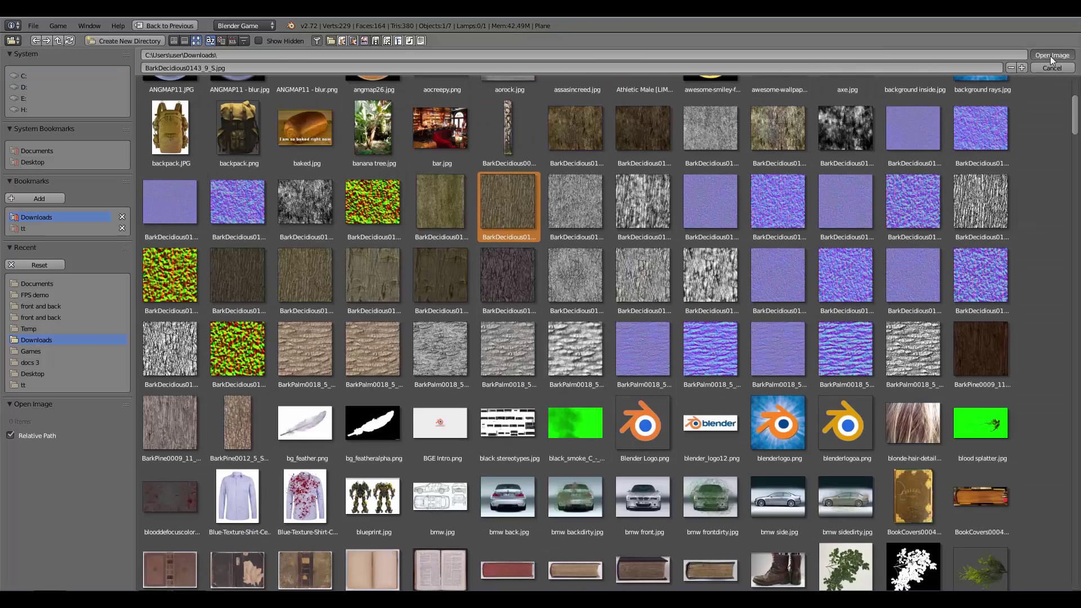
click(1051, 55)
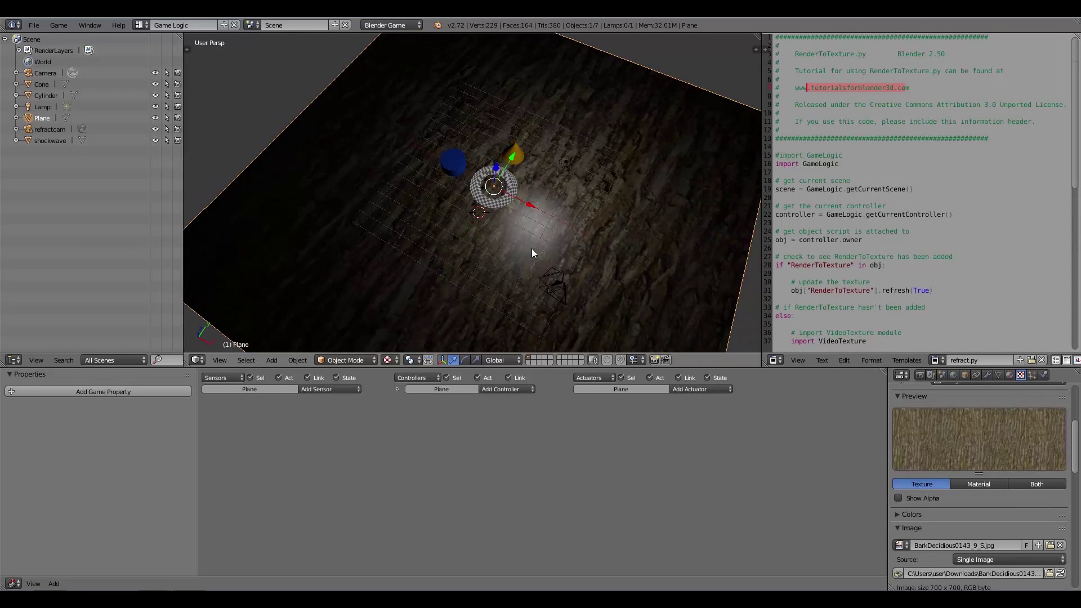
Test-run the game preview from the camera view, then orbit out to see the floor.
key(KP_0)
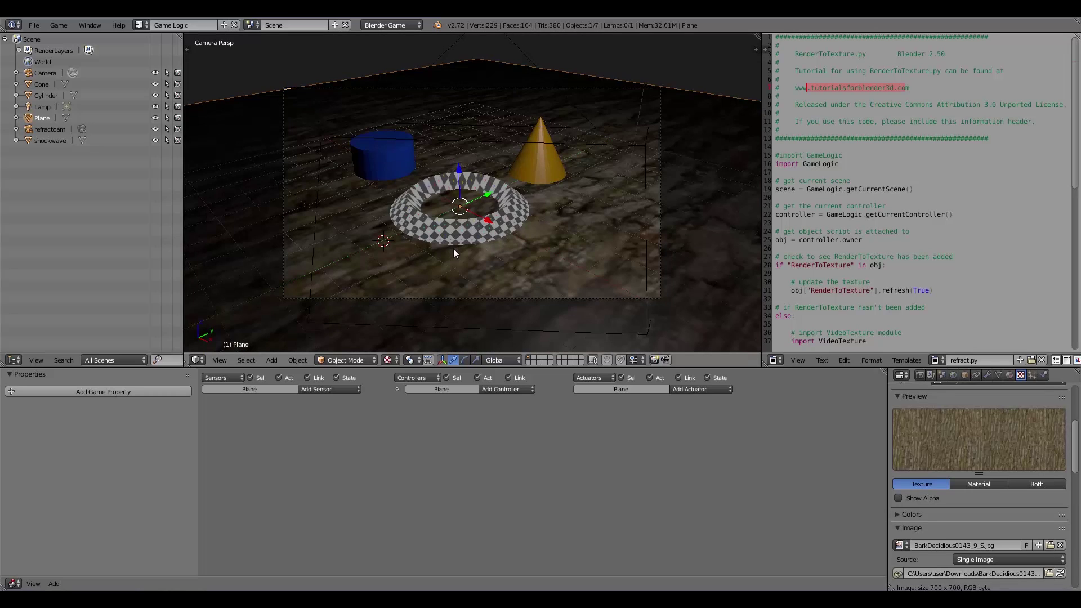
key(p)
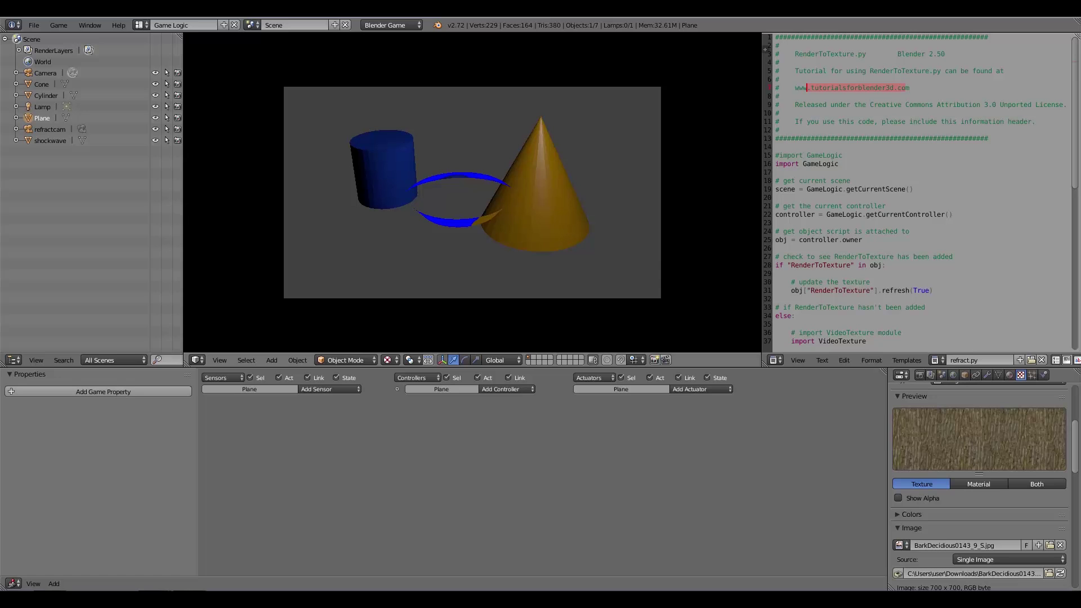
key(Escape)
middle_drag(452, 211, 429, 186)
scroll(501, 236, down, 4)
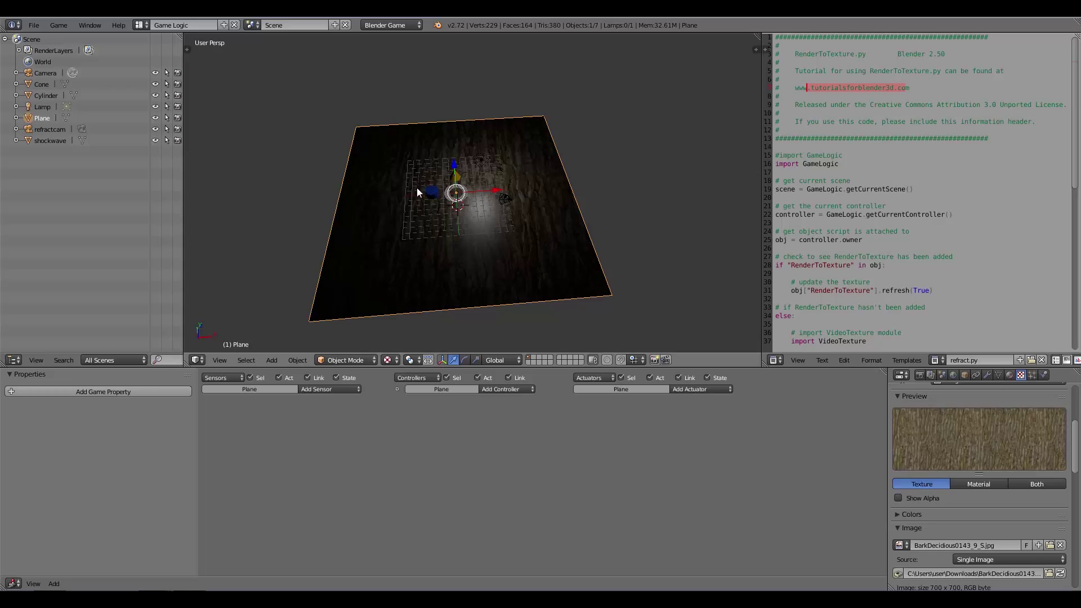
Flip the floor plane's normals using the Shading/UVs tool shelf in Edit Mode.
key(ctrl+Tab)
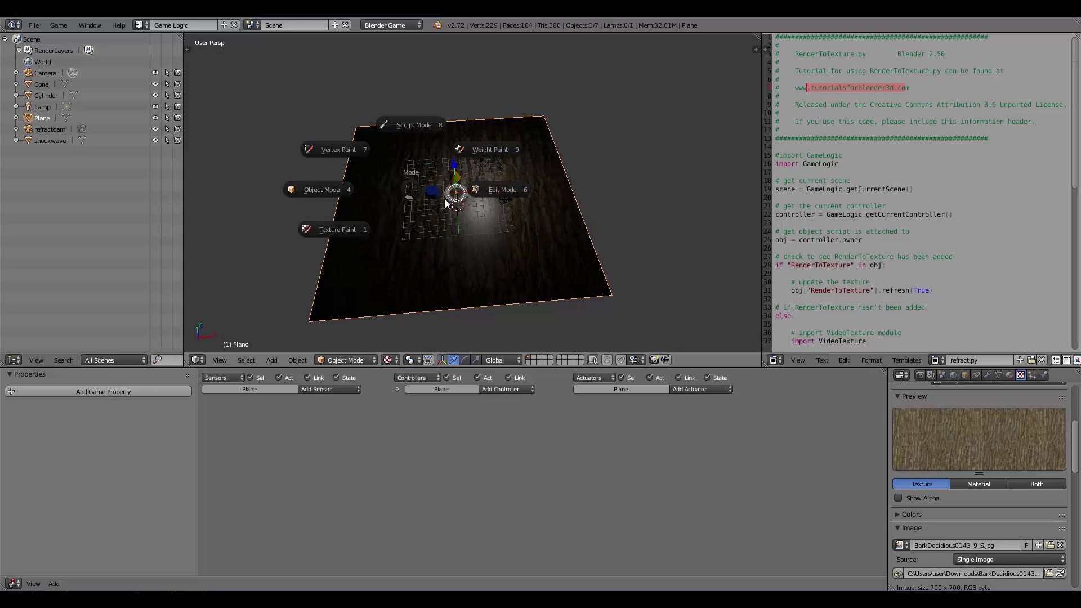
click(487, 197)
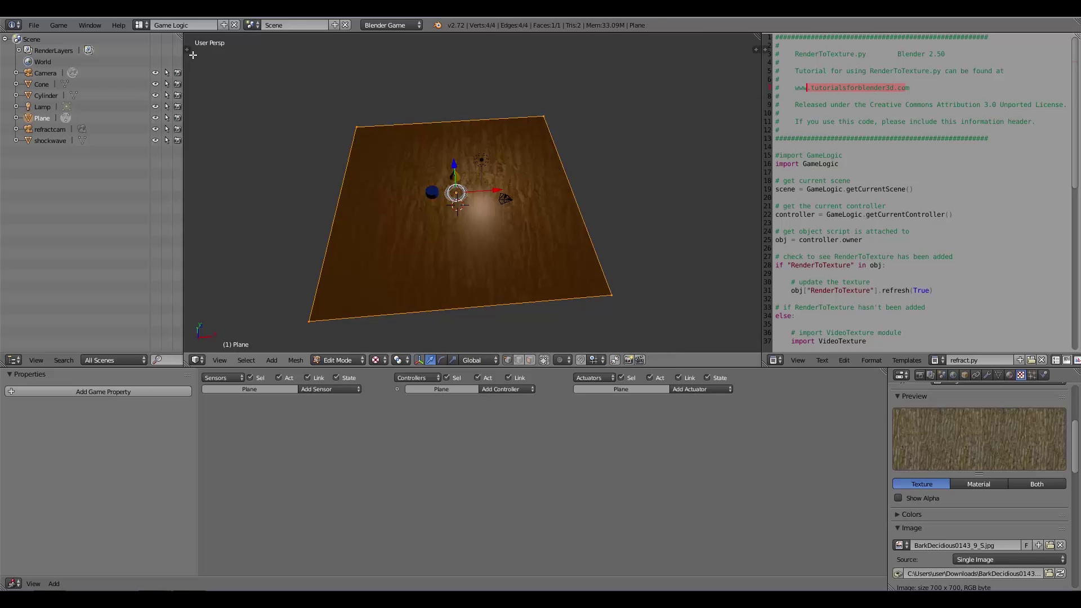
key(t)
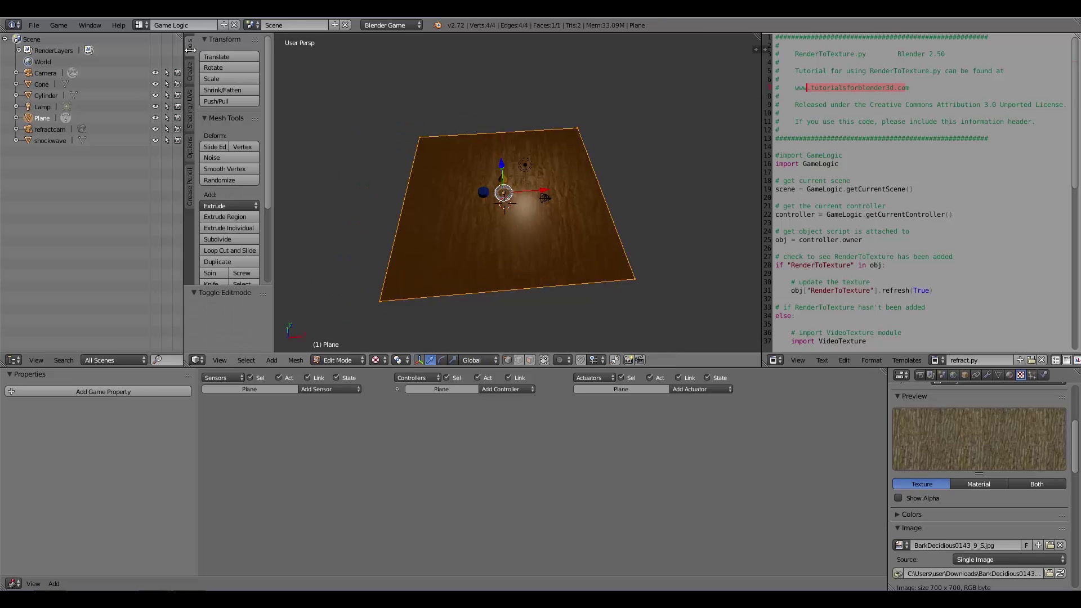
click(190, 110)
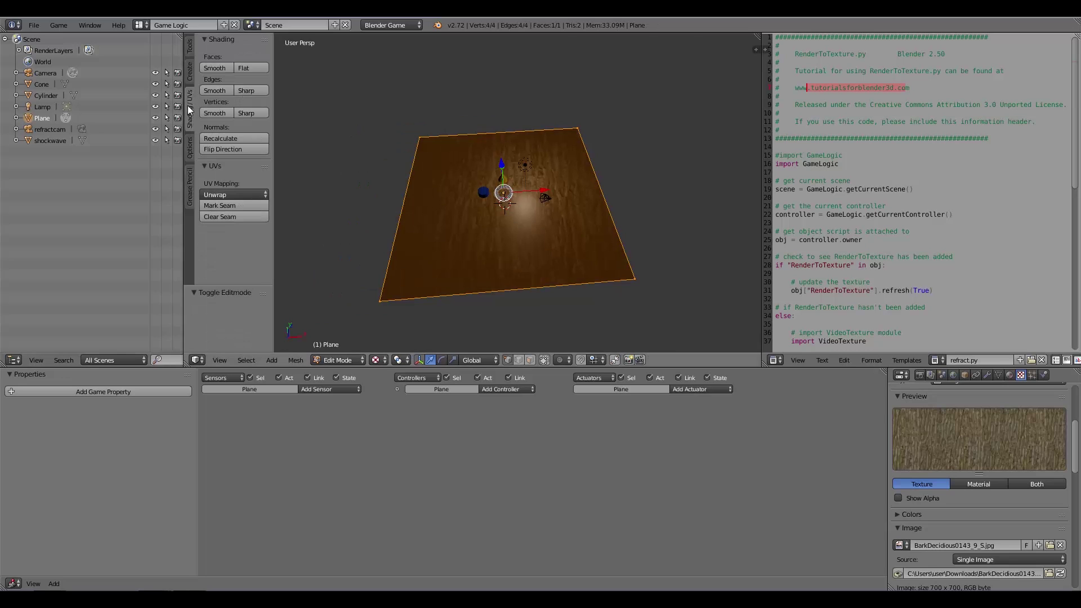
click(217, 150)
key(Tab)
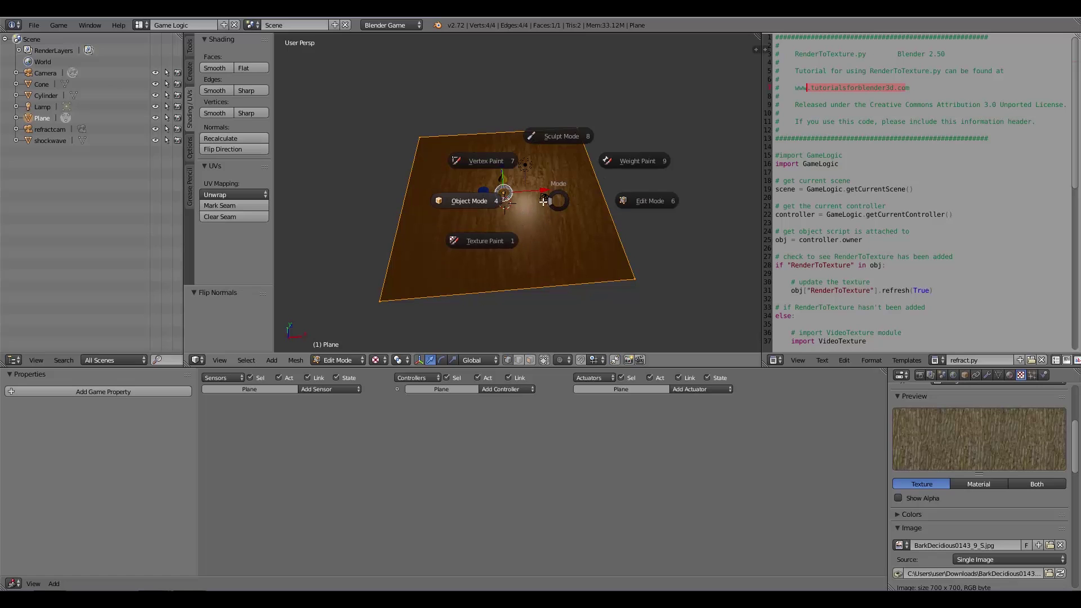
click(528, 206)
Run the game preview from the camera again to check the floor.
key(KP_0)
key(p)
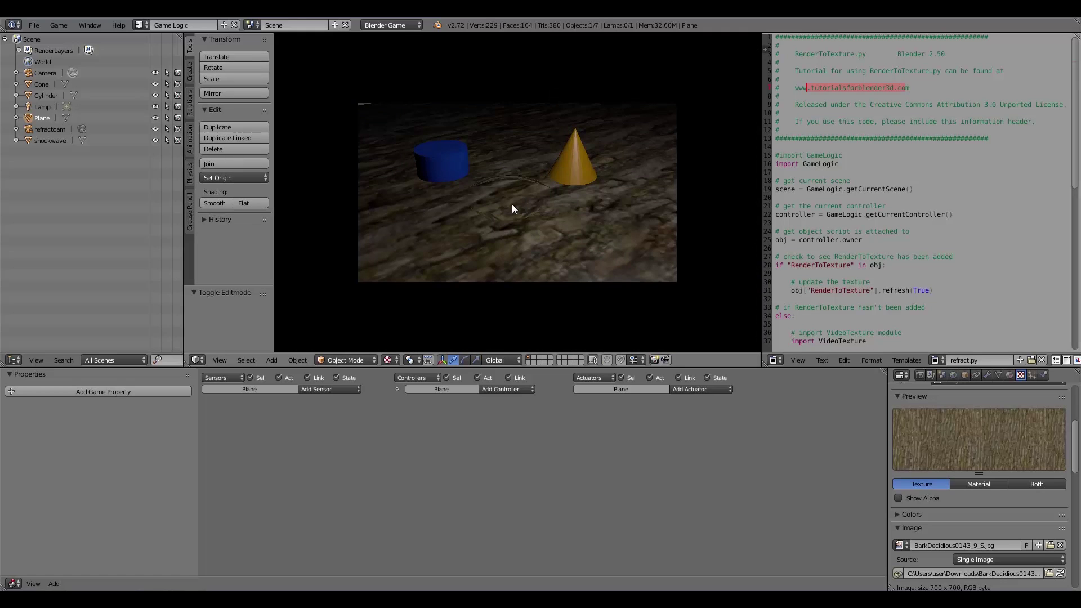
key(Escape)
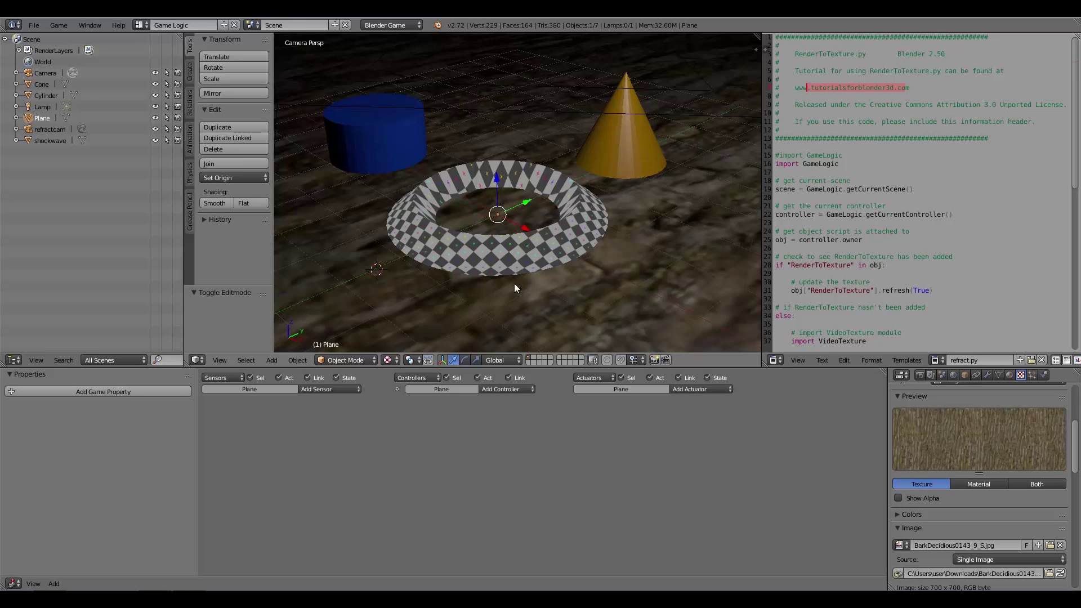
Turn the script area into a UV/Image Editor and select the shockwave ring in top view.
click(776, 360)
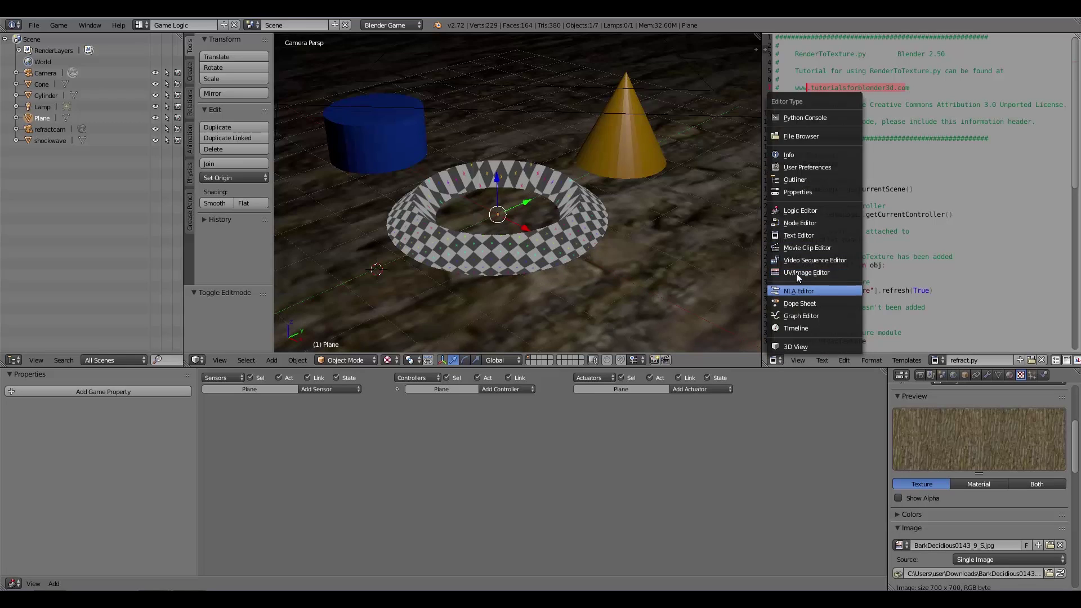
click(767, 273)
right_click(572, 198)
right_click(568, 217)
key(KP_7)
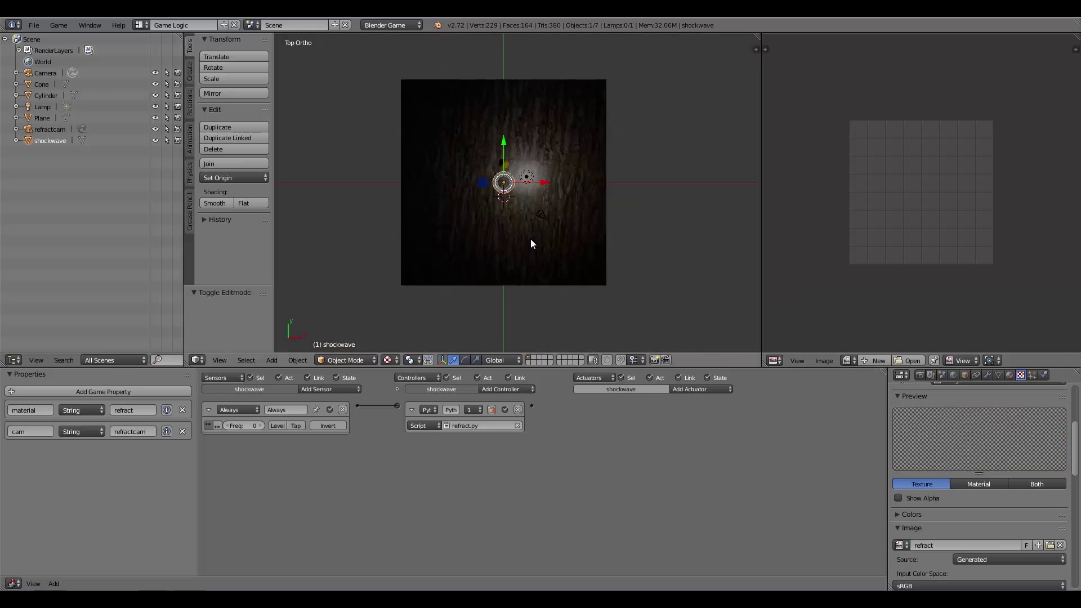
scroll(500, 207, up, 4)
In Edit Mode, scale the ring's UV layout by 1.205 and begin another rescale.
key(Tab)
key(a)
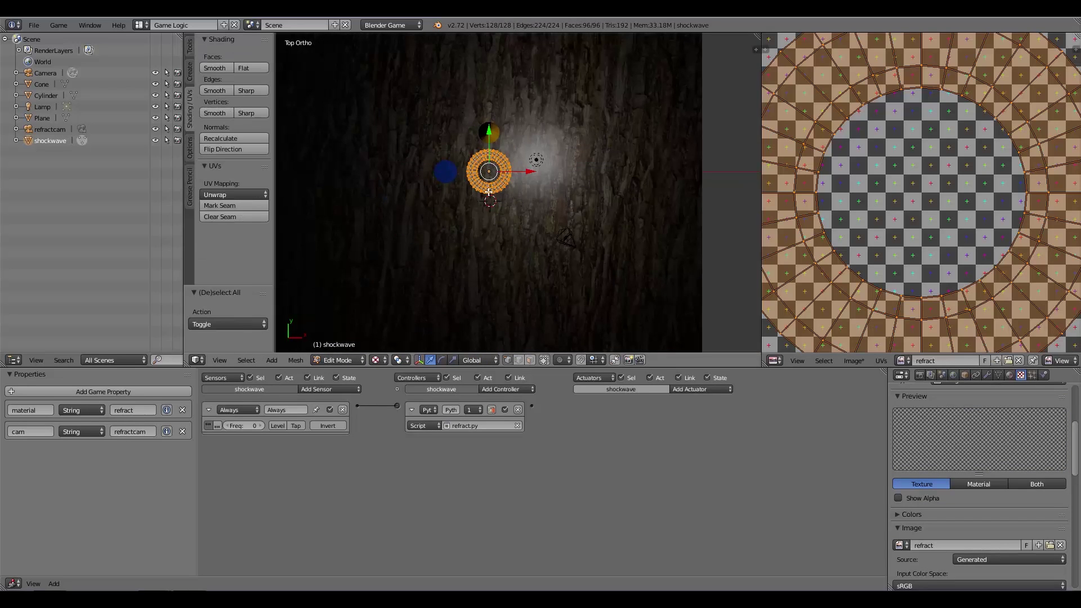
key(Home)
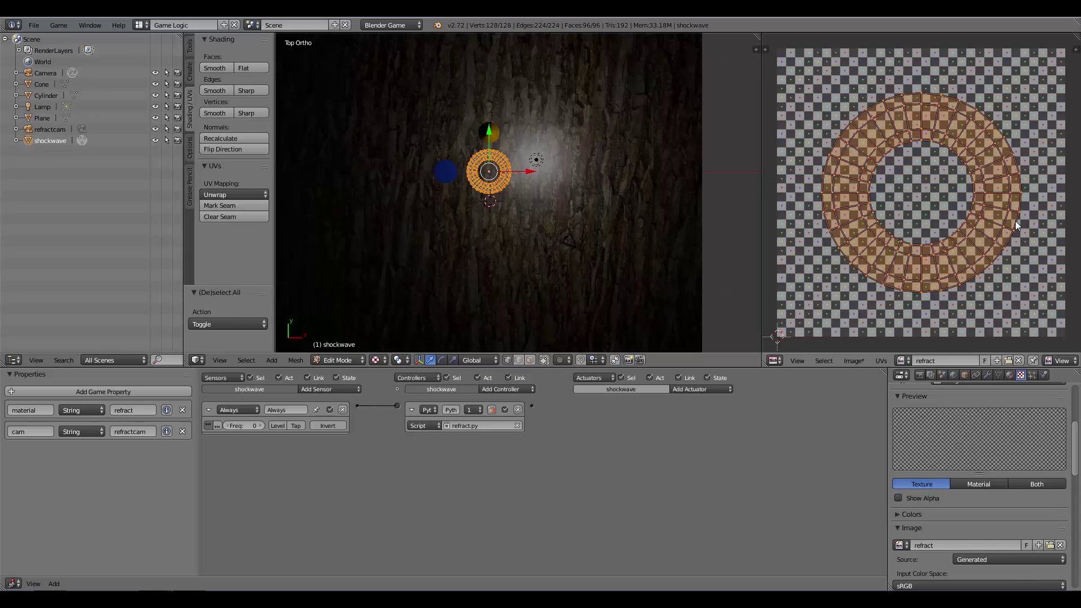
key(a)
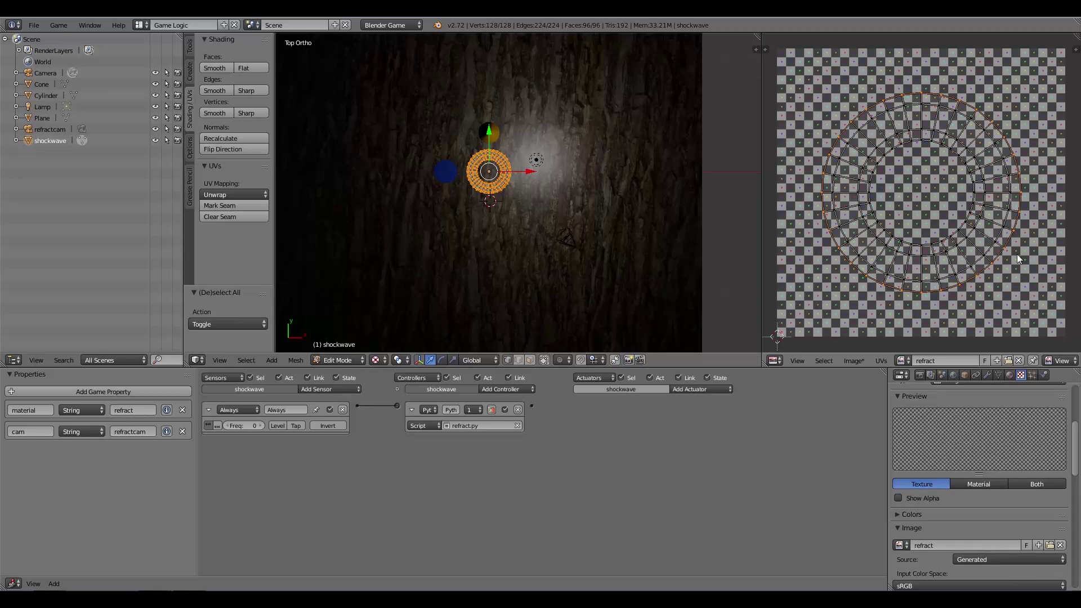
key(s)
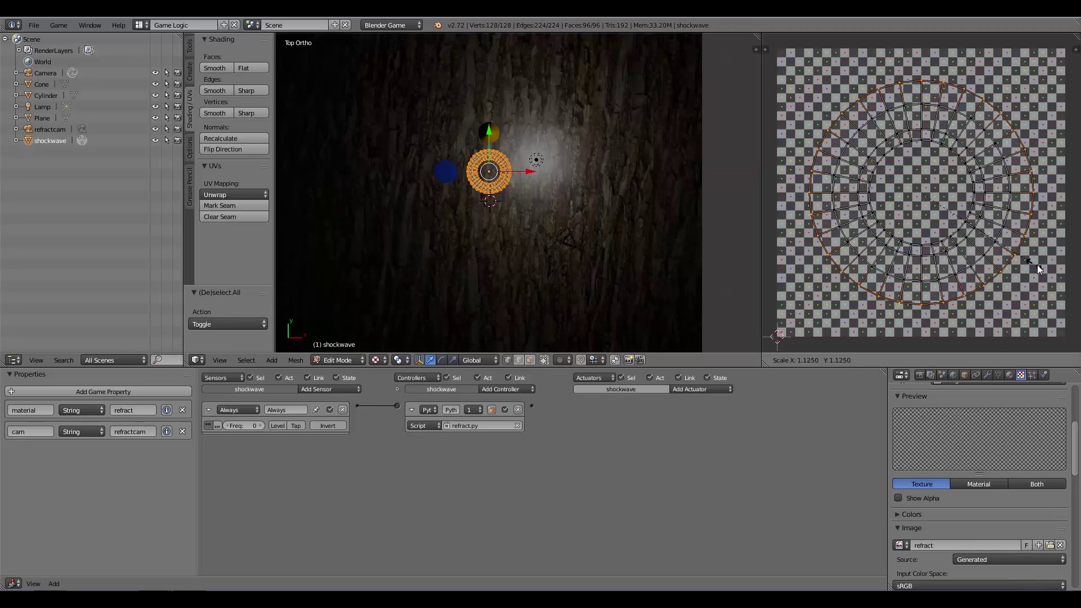
click(1042, 269)
scroll(483, 210, up, 5)
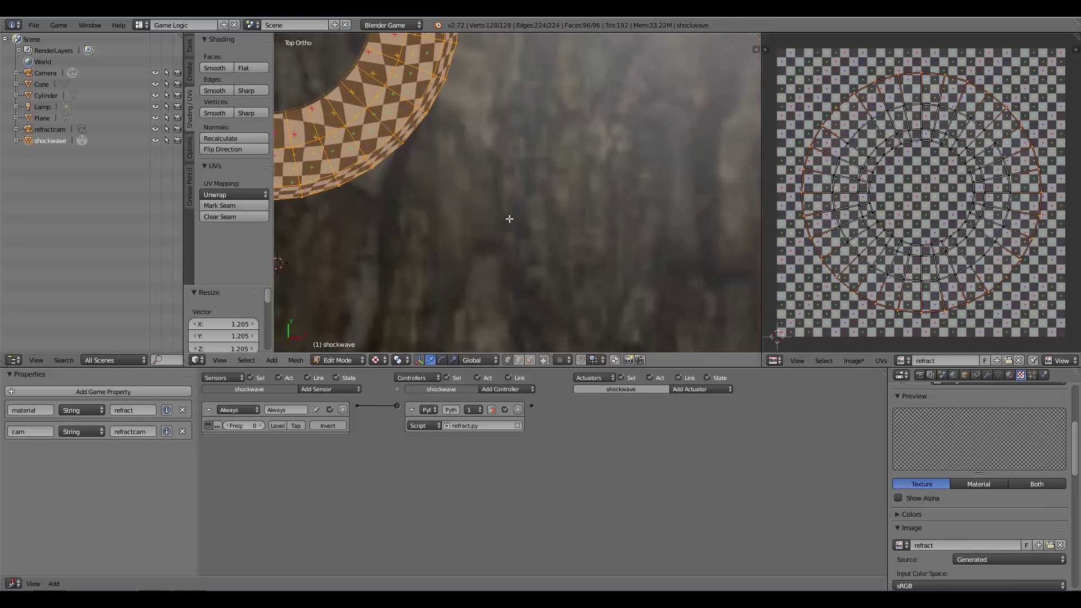
middle_drag(506, 227, 502, 223)
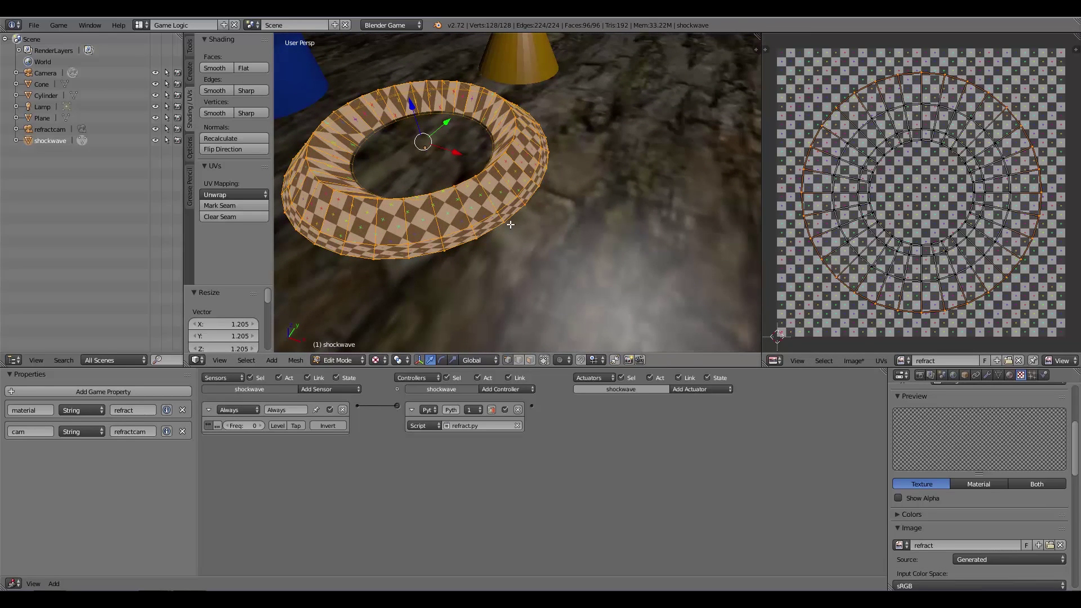
key(s)
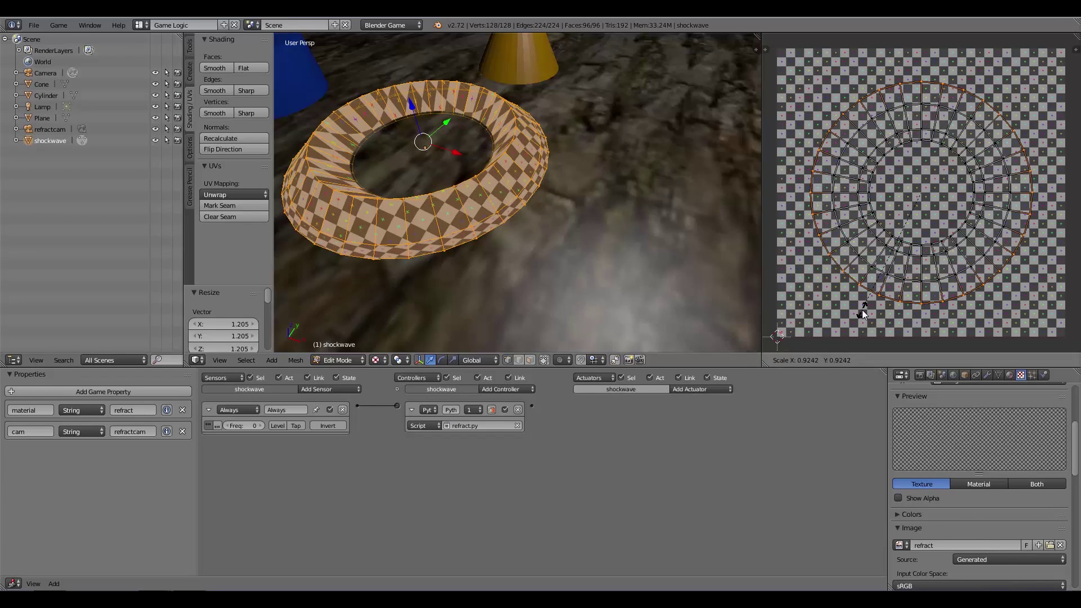
Confirm the UV shrink at about 0.92, then re-enter the ring's Edit Mode.
click(859, 313)
key(Tab)
click(457, 216)
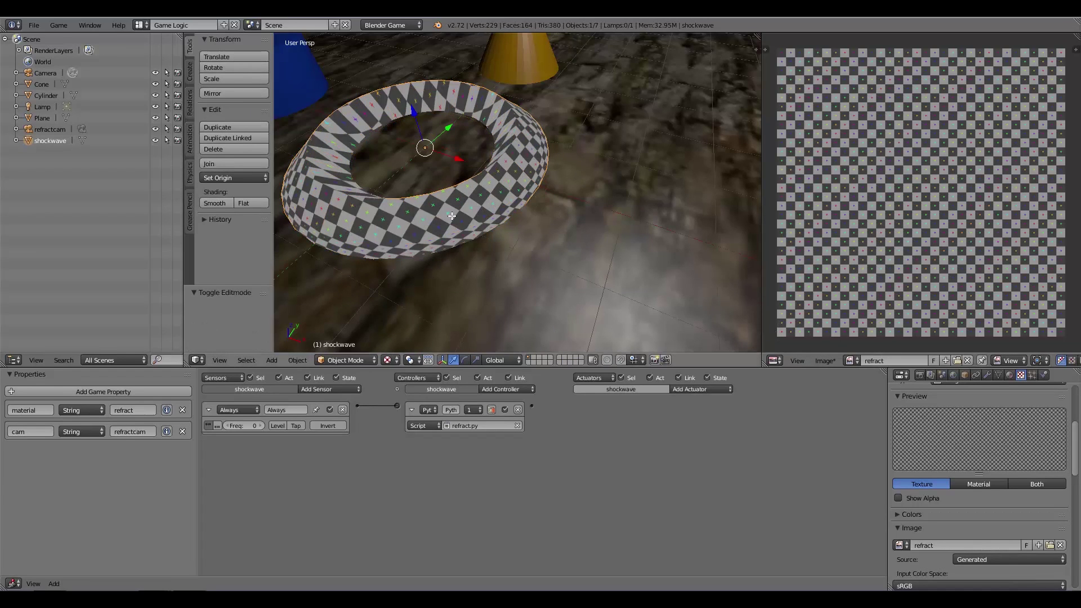
middle_drag(452, 215, 478, 214)
key(Tab)
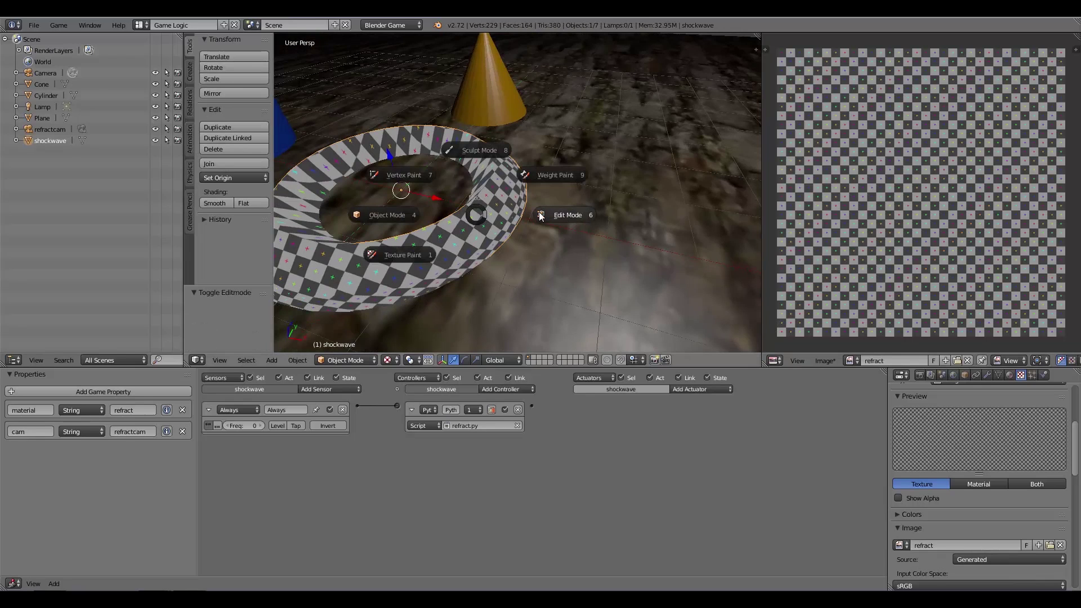
click(539, 211)
Shrink an inner edge loop of the ring and raise it 0.118 along Z.
alt+right_click(510, 211)
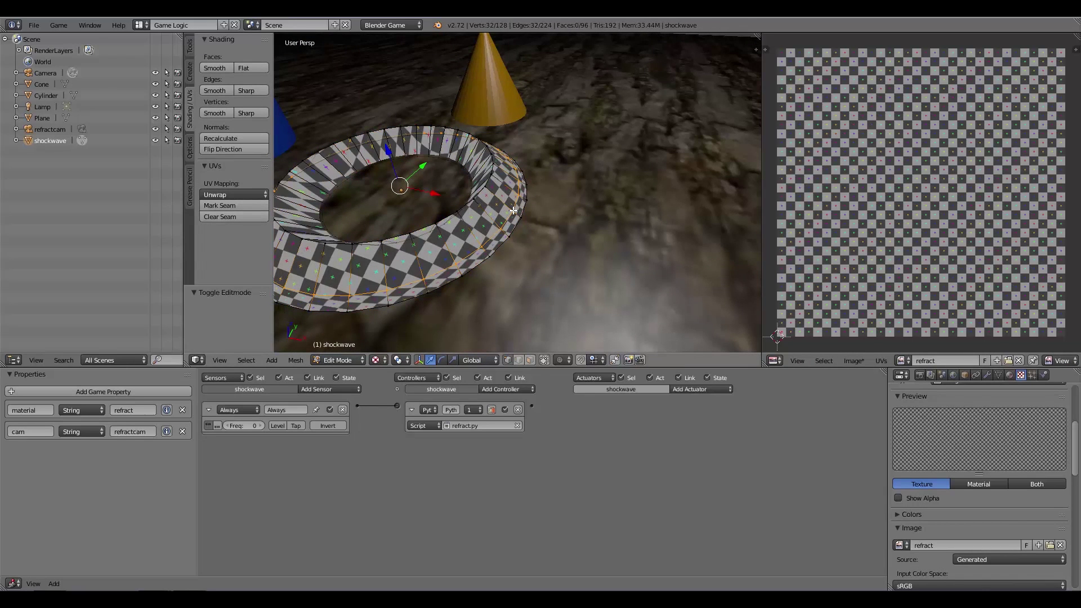
key(s)
click(573, 216)
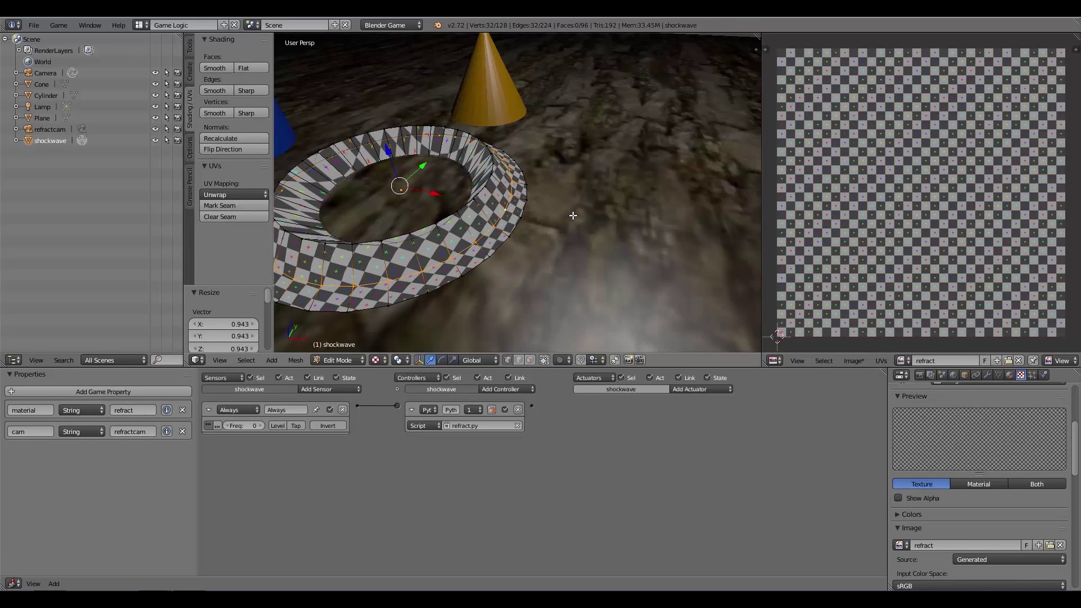
key(g)
key(z)
click(575, 150)
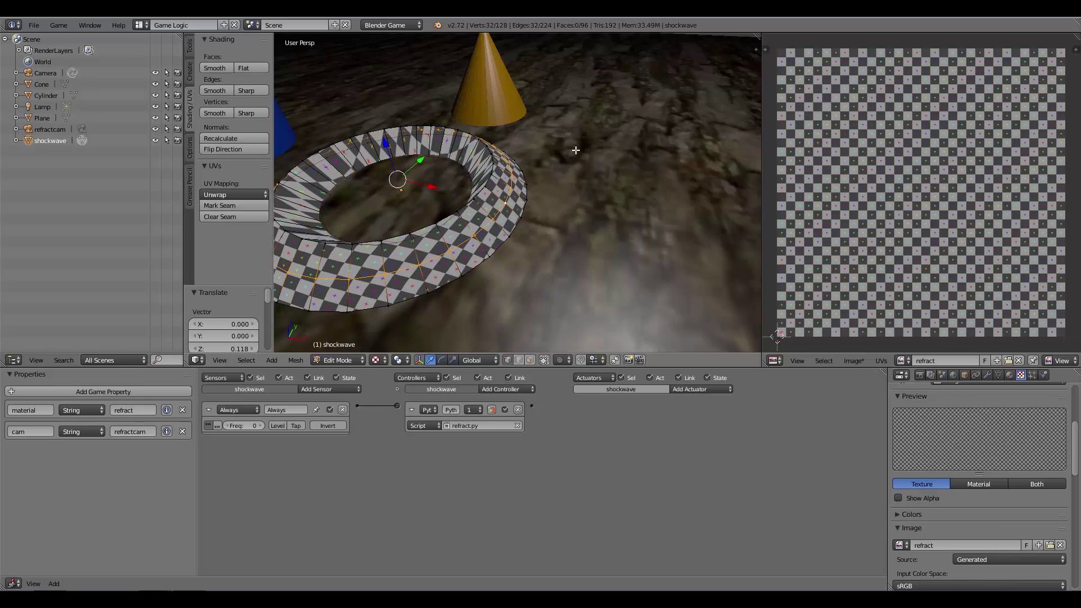
Select the whole ring, enlarge its UVs to 1.098, and return to Object Mode.
alt+right_click(522, 217)
key(a)
key(s)
scroll(929, 259, down, 2)
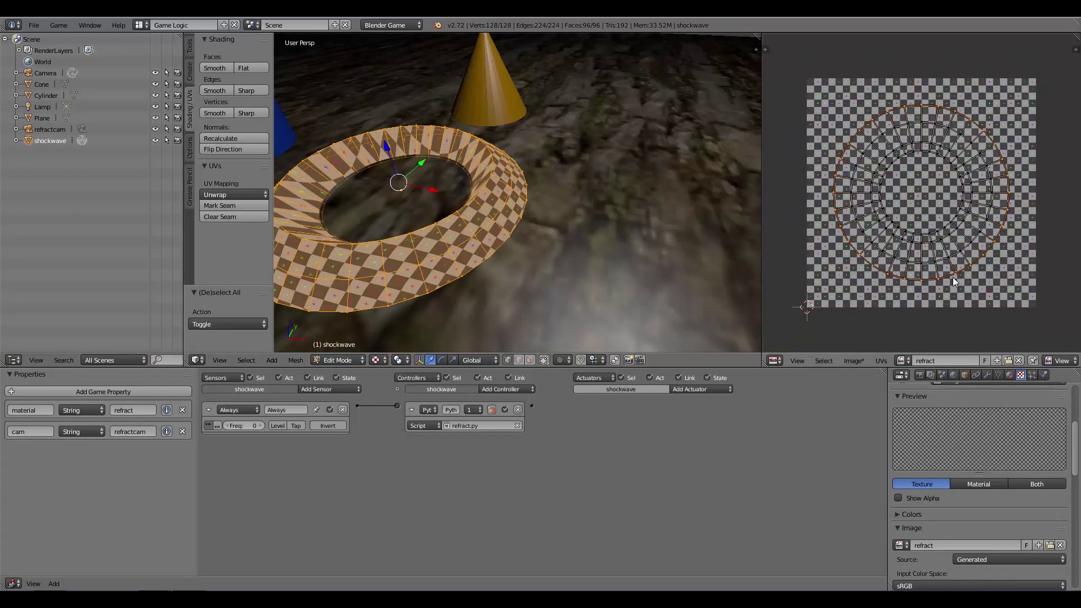
click(997, 264)
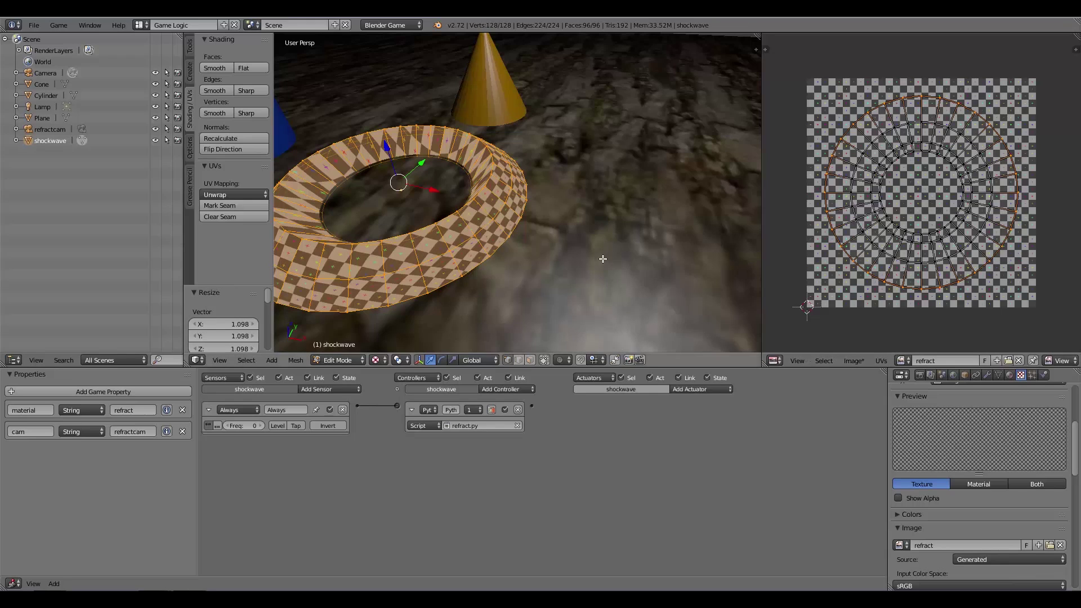
alt+right_click(520, 216)
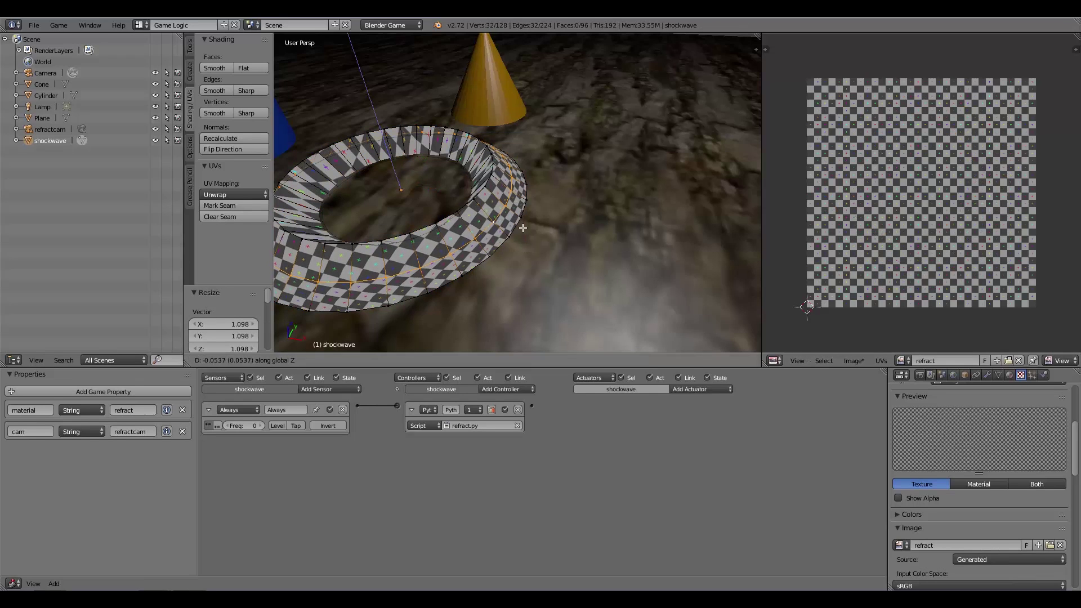
key(Tab)
middle_drag(378, 235, 538, 244)
scroll(576, 240, down, 3)
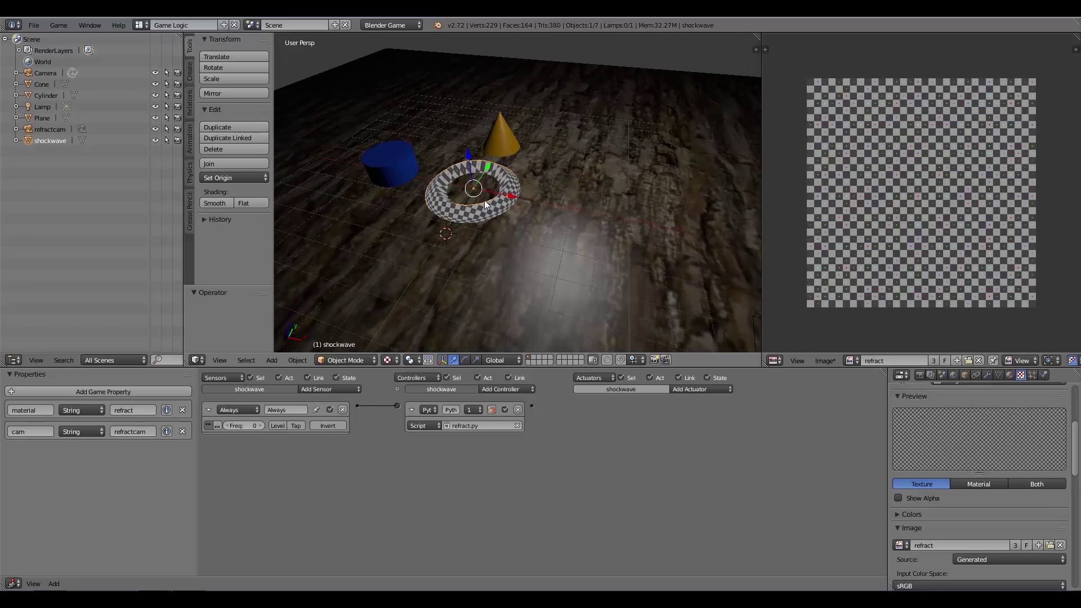
Recalculate the ring's normals, then test the floor refraction in the camera-view game preview.
key(Tab)
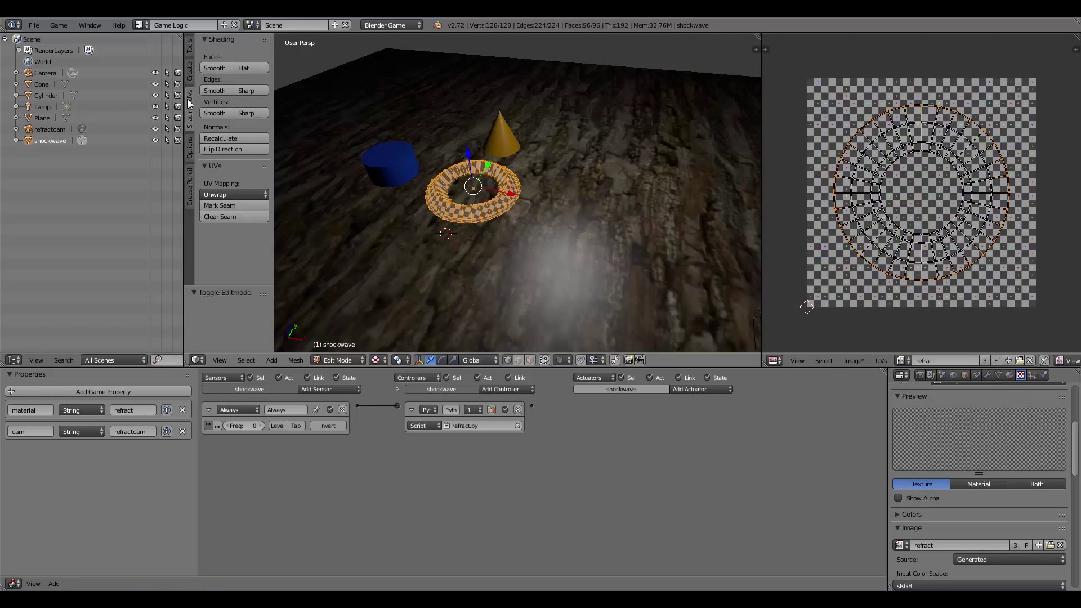
click(225, 138)
key(Tab)
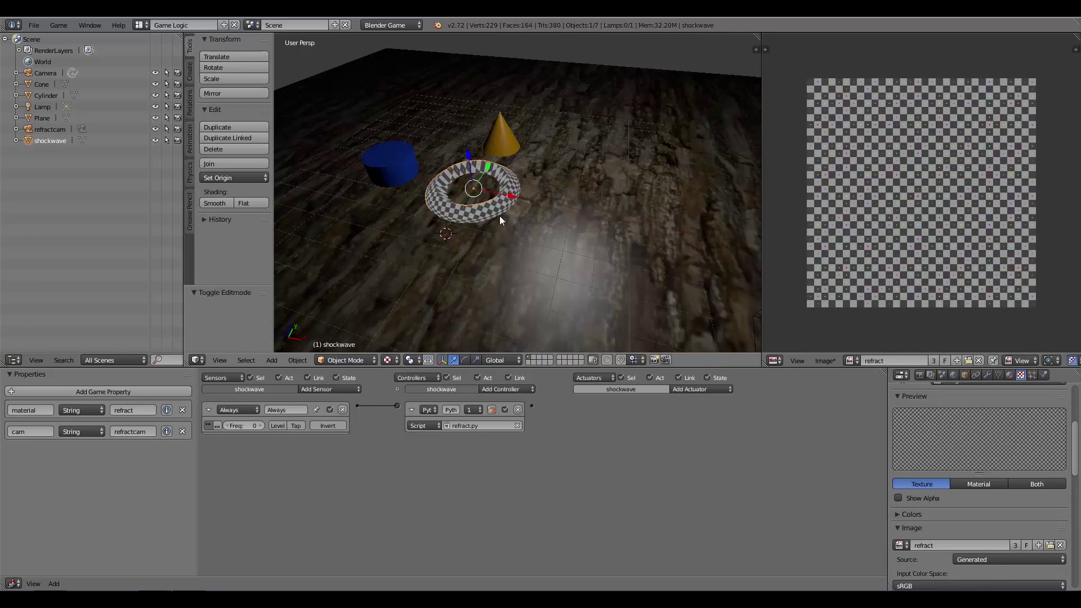
key(KP_0)
key(p)
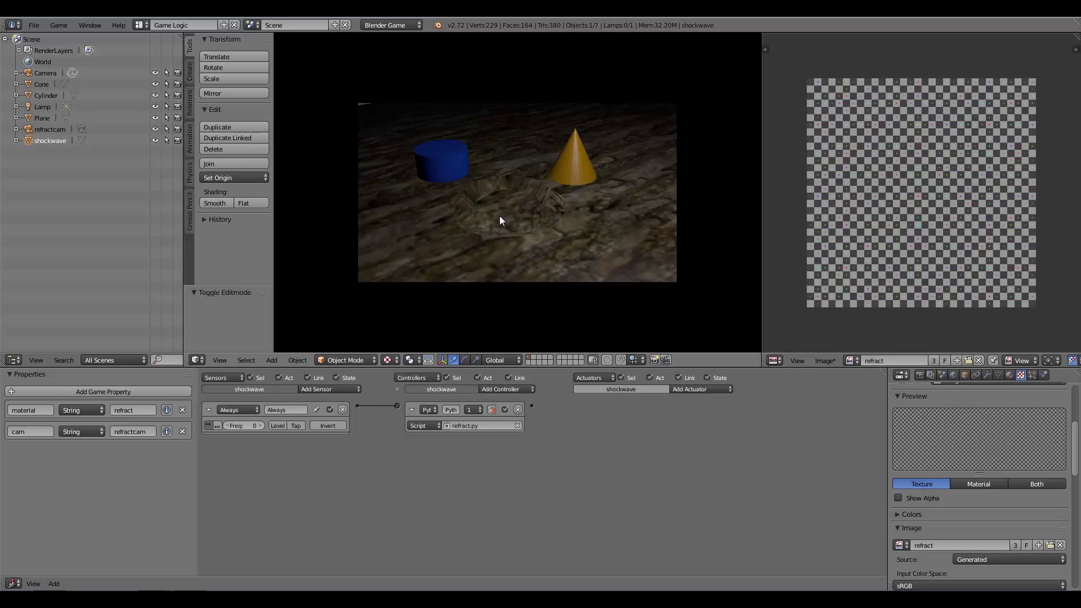
key(Escape)
middle_drag(561, 238, 539, 229)
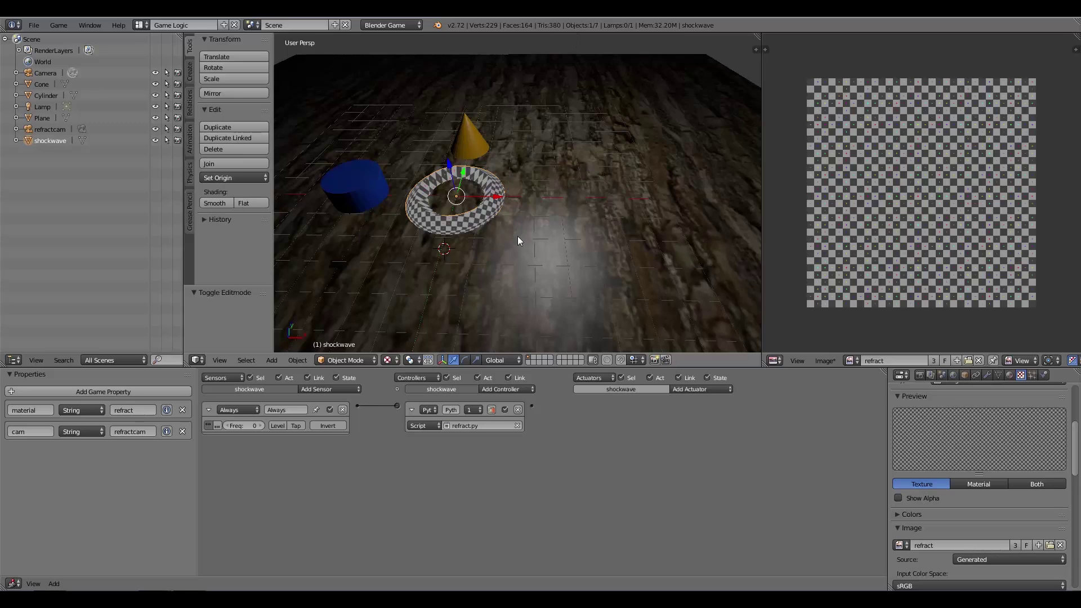
Split a new area below the logic editor, make it a Timeline, and enlarge it.
drag(3, 586, 6, 532)
click(13, 583)
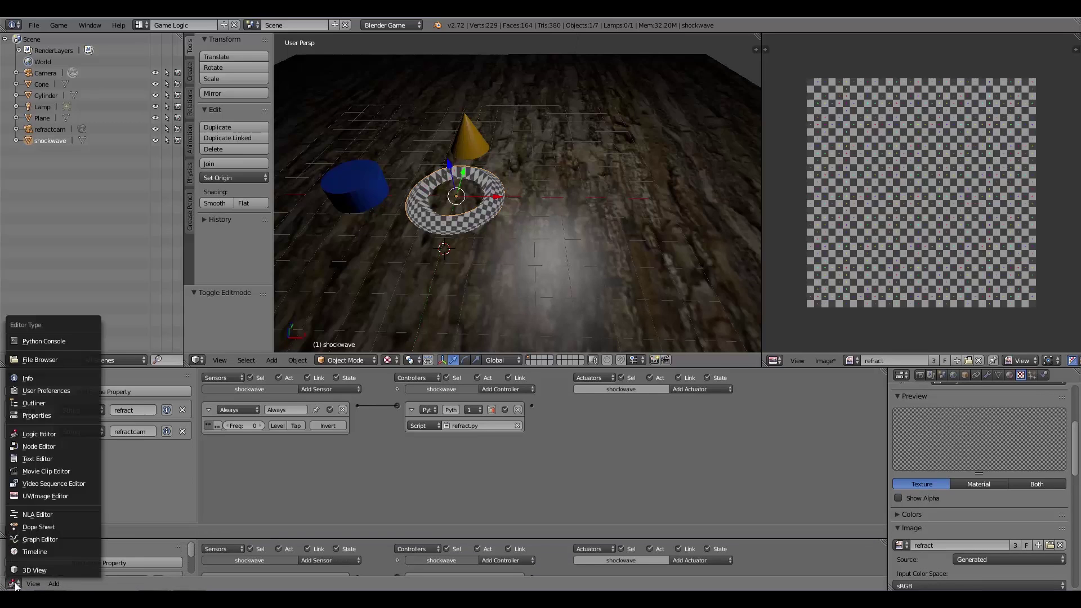
click(33, 551)
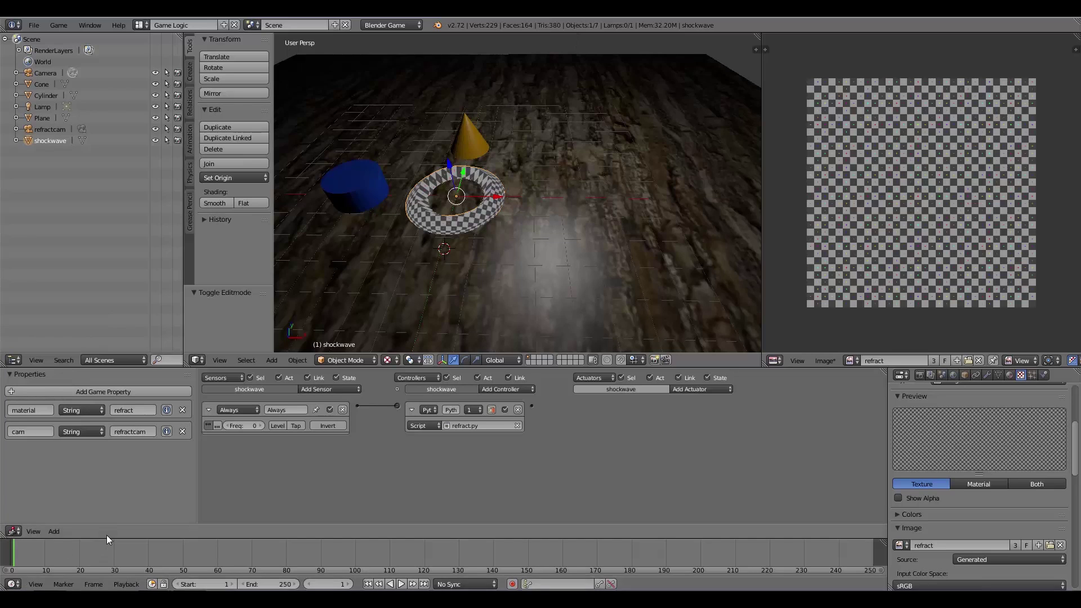
drag(106, 530, 106, 497)
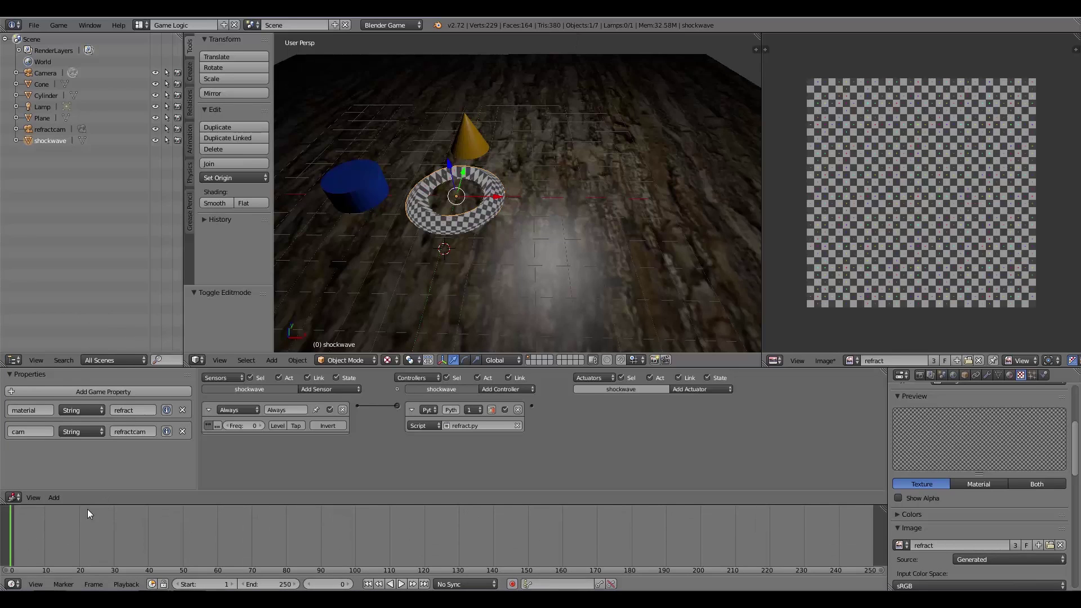
Shrink the shockwave ring and keyframe its scaling at frame 0, then advance toward frame 60.
key(s)
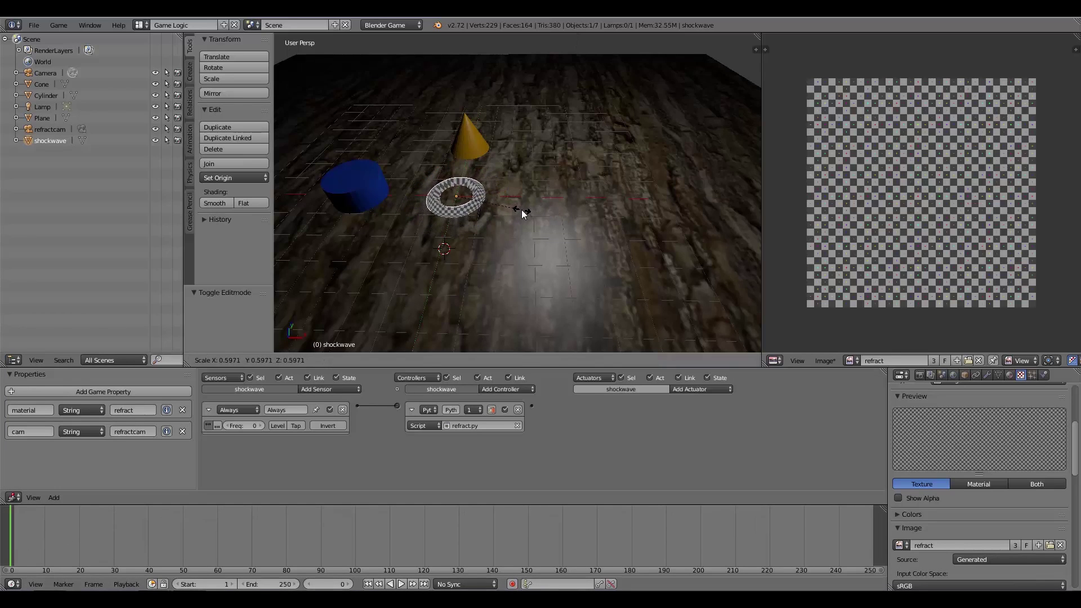
click(520, 210)
key(i)
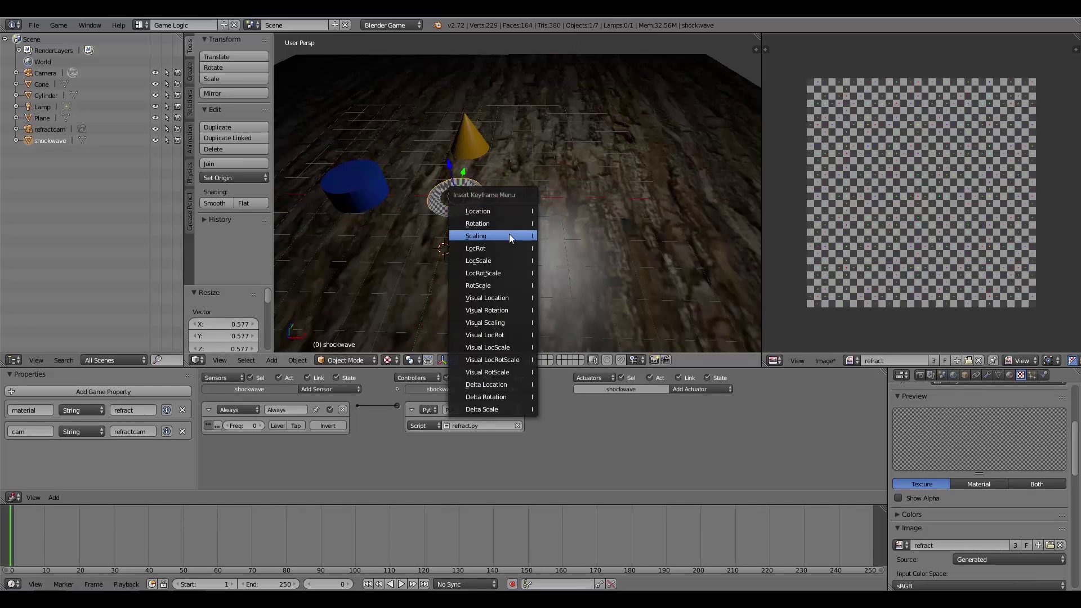
click(508, 235)
drag(43, 531, 193, 538)
scroll(518, 214, down, 4)
Enlarge the ring by about 26.4 and keyframe its scaling at frame 60.
key(s)
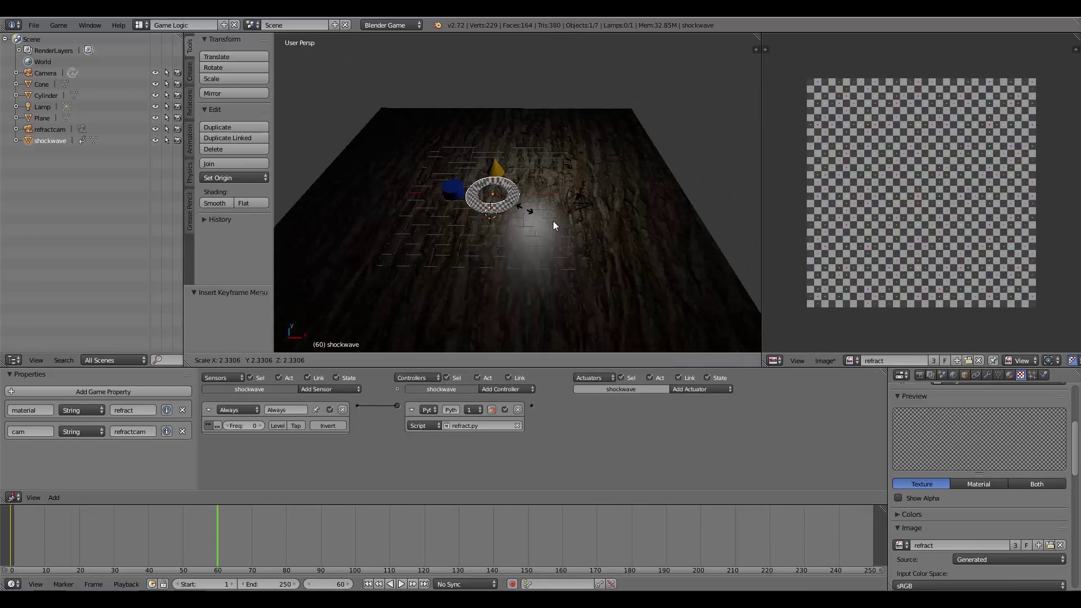
click(401, 278)
scroll(414, 266, down, 5)
middle_drag(472, 266, 622, 179)
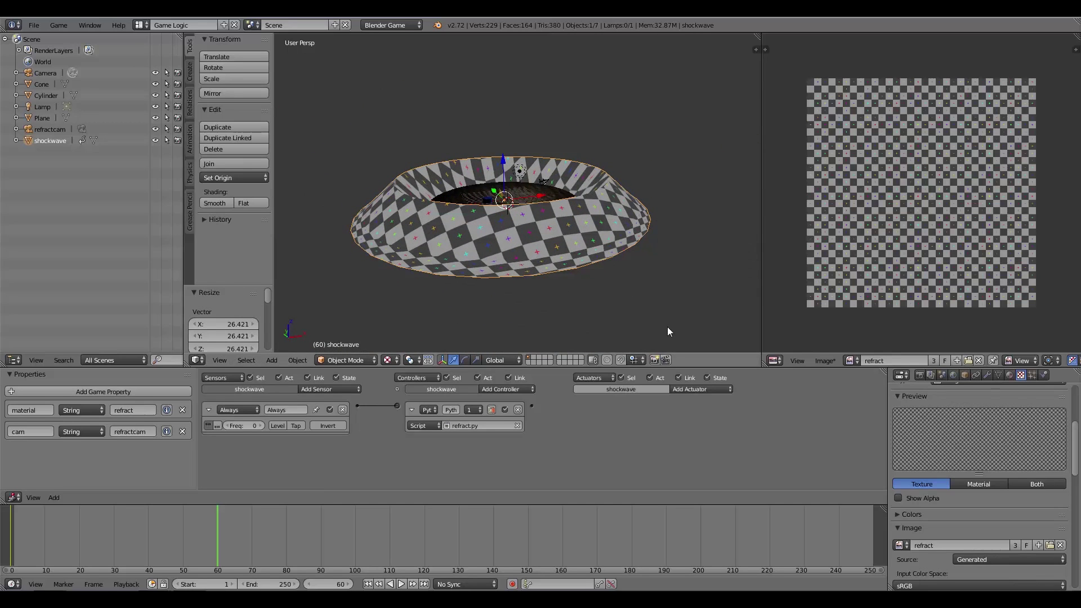
key(s)
key(z)
key(Escape)
key(i)
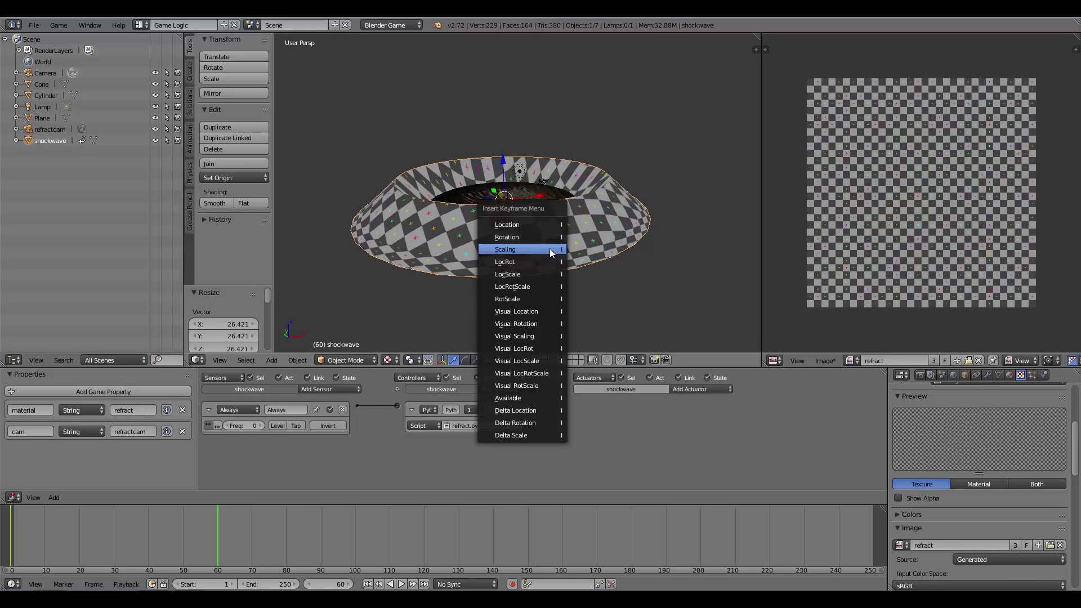
click(550, 249)
key(KP_0)
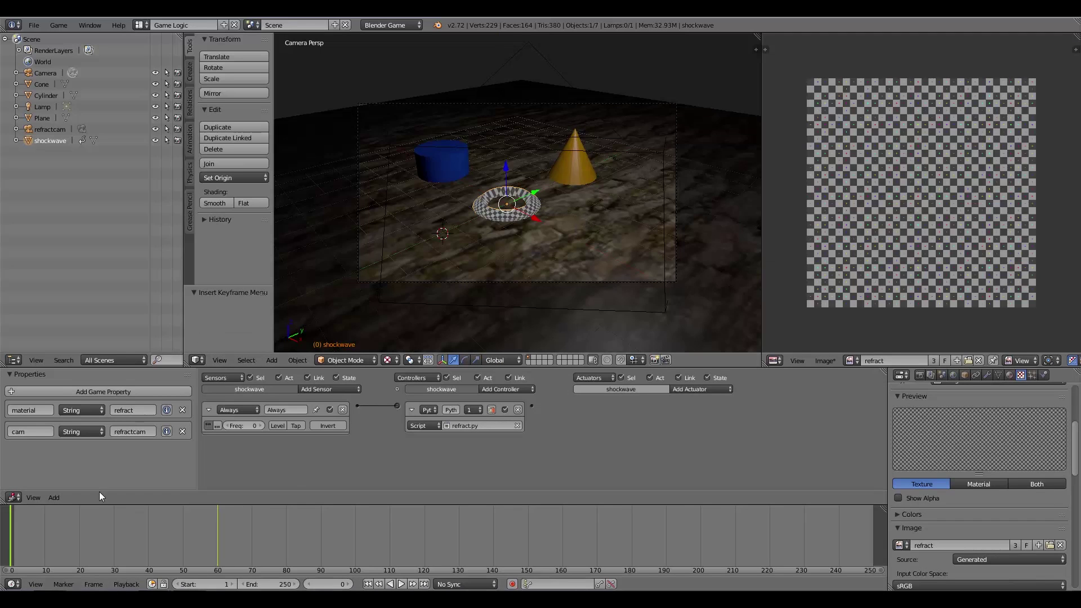
Add an Action actuator, a second Always sensor and an And controller, and link them together.
click(685, 389)
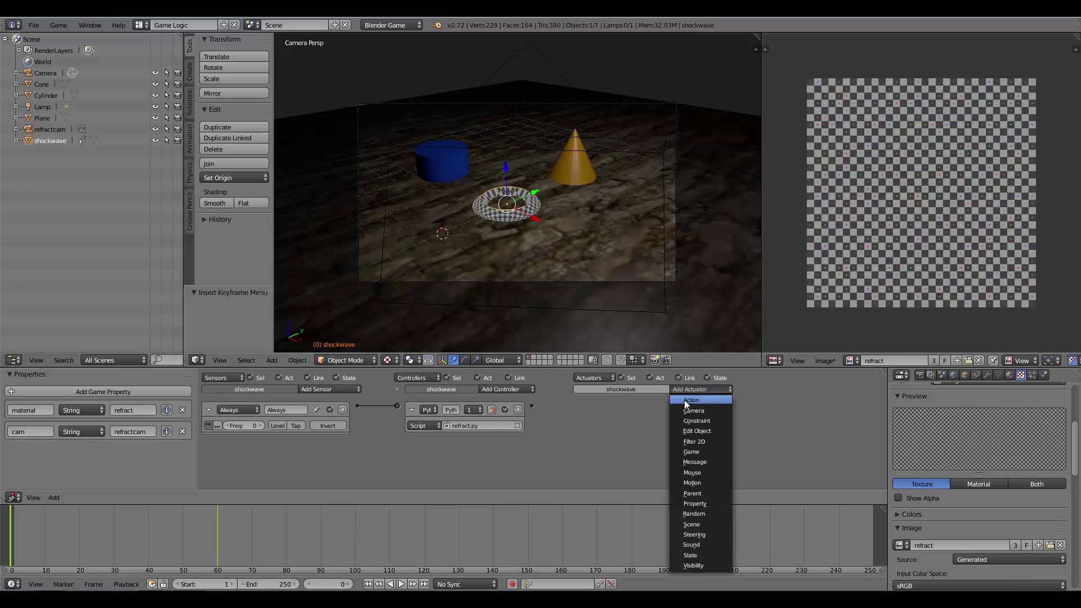
click(684, 400)
click(324, 390)
click(326, 411)
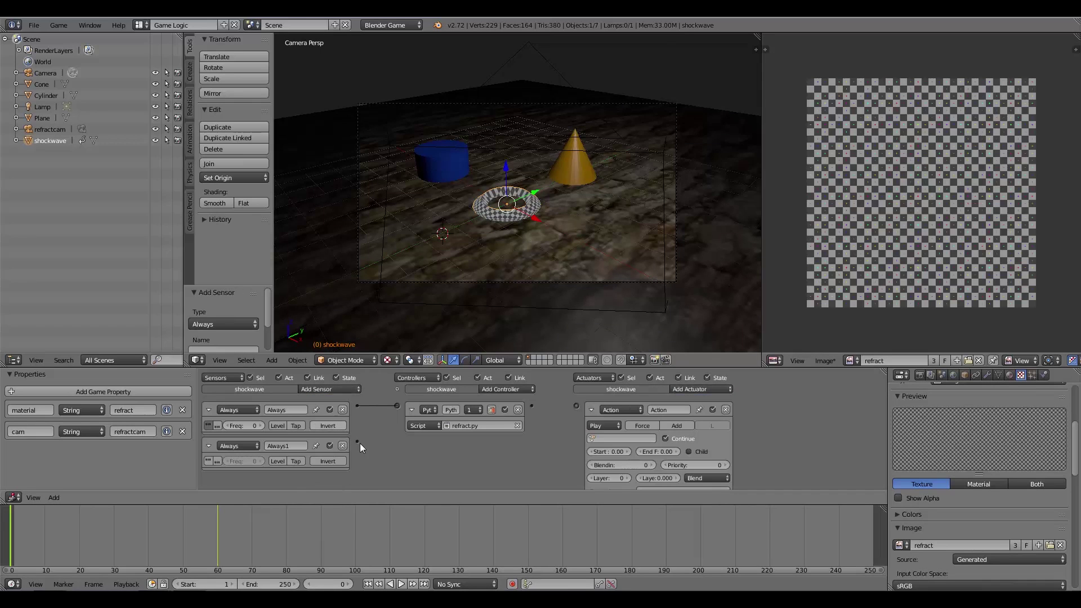
click(499, 389)
click(499, 402)
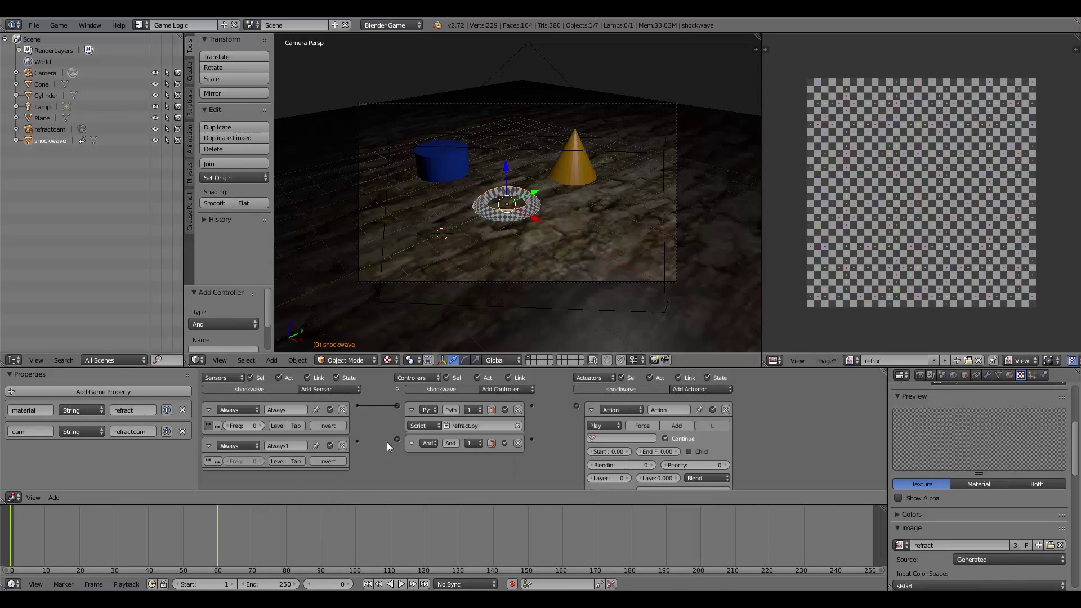
drag(394, 440, 397, 440)
drag(577, 415, 576, 406)
drag(396, 440, 359, 442)
Set the Action actuator to shockwaveAction with an end frame of 60.
click(630, 439)
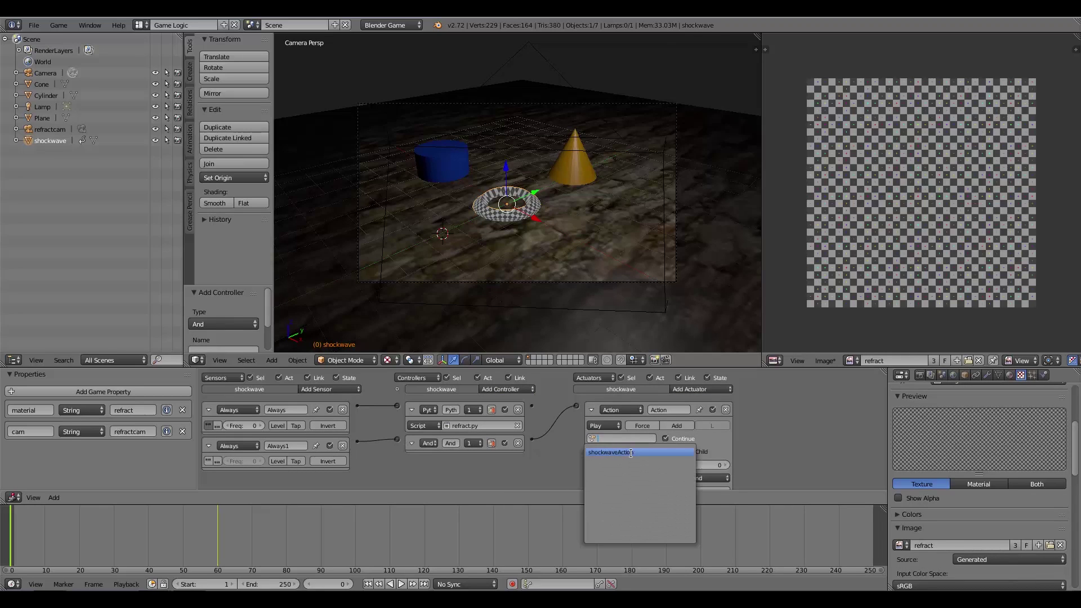
click(631, 452)
text(60)
key(Return)
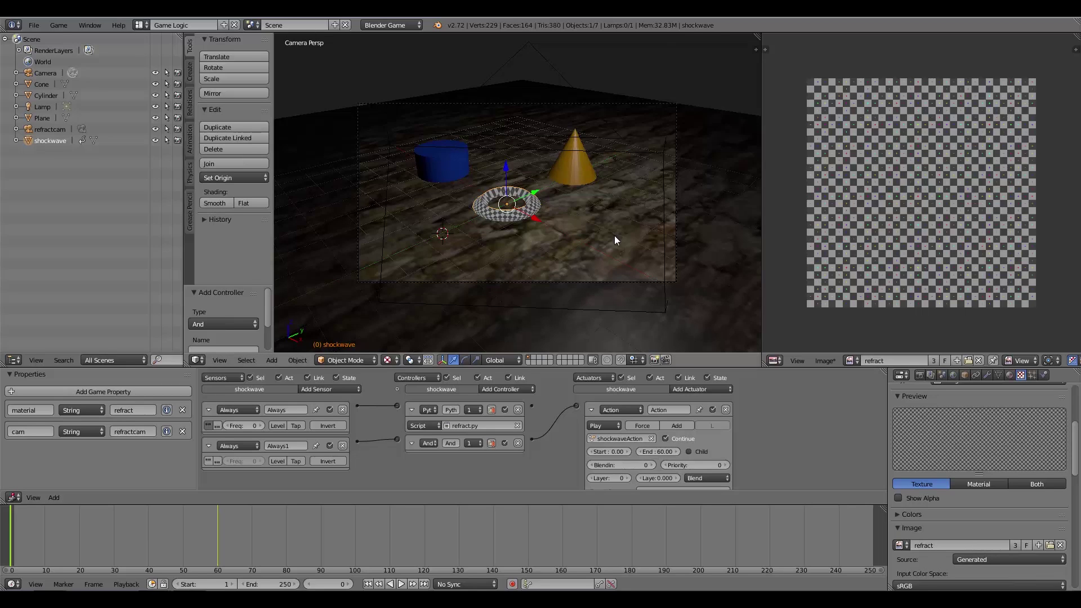
Run the game twice to test the shockwave growth animation.
key(p)
key(Escape)
key(p)
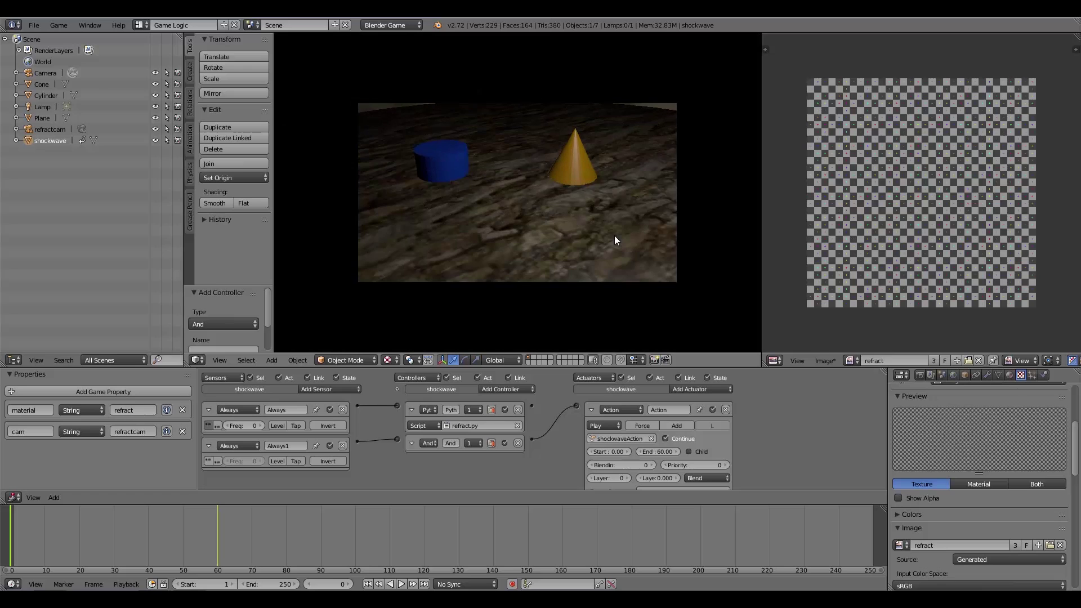
key(Escape)
Test-run the game once more, then orbit the viewport out of camera view.
key(p)
key(Escape)
middle_drag(614, 236, 468, 229)
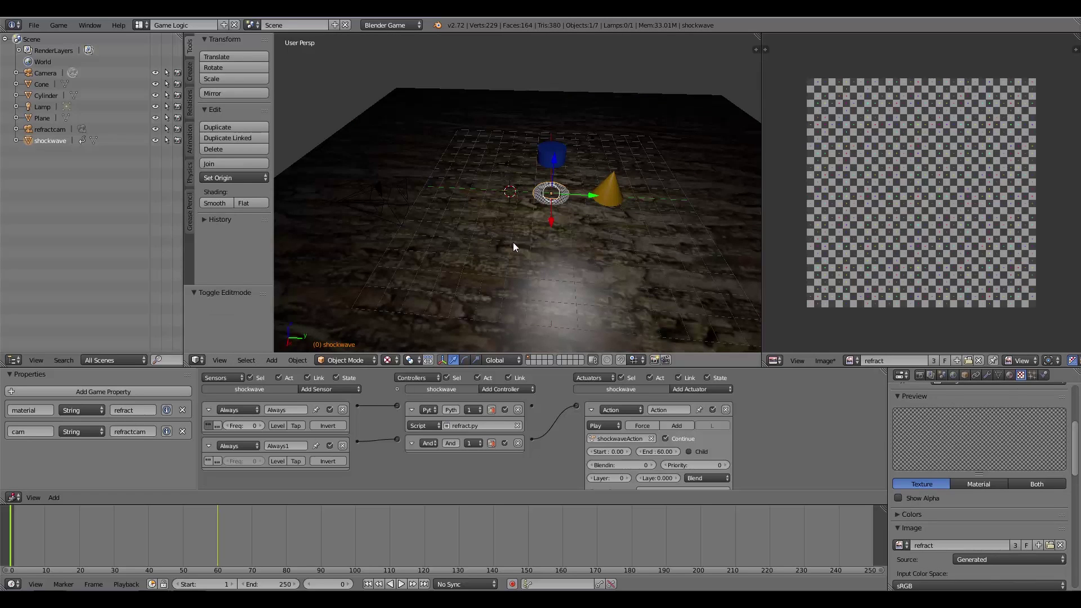
middle_drag(498, 229, 524, 211)
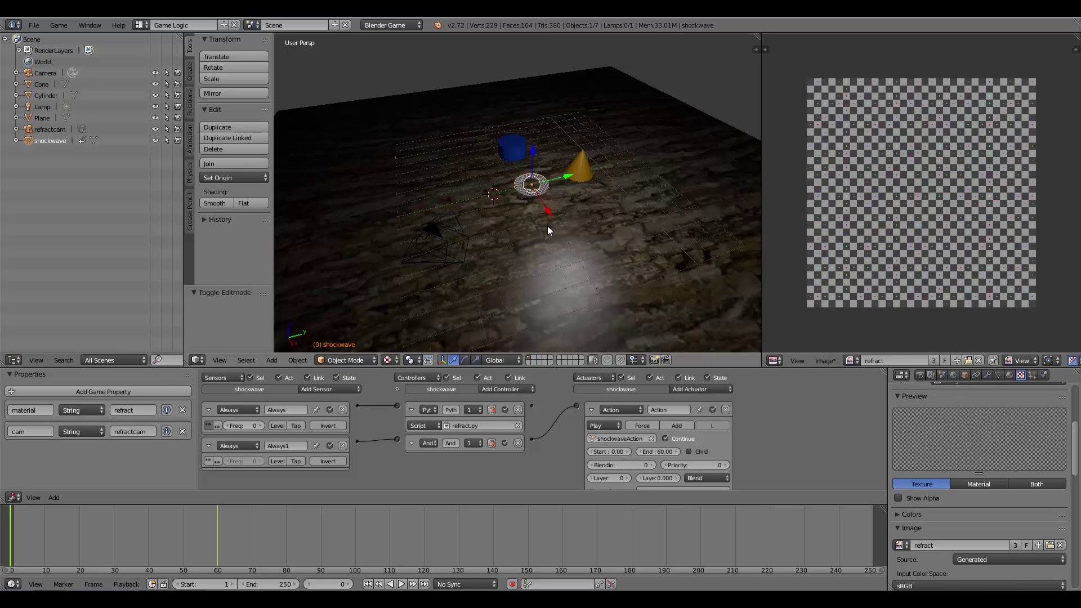
Move the shockwave ring to layer 2 and snap the 3D cursor to the origin.
key(m)
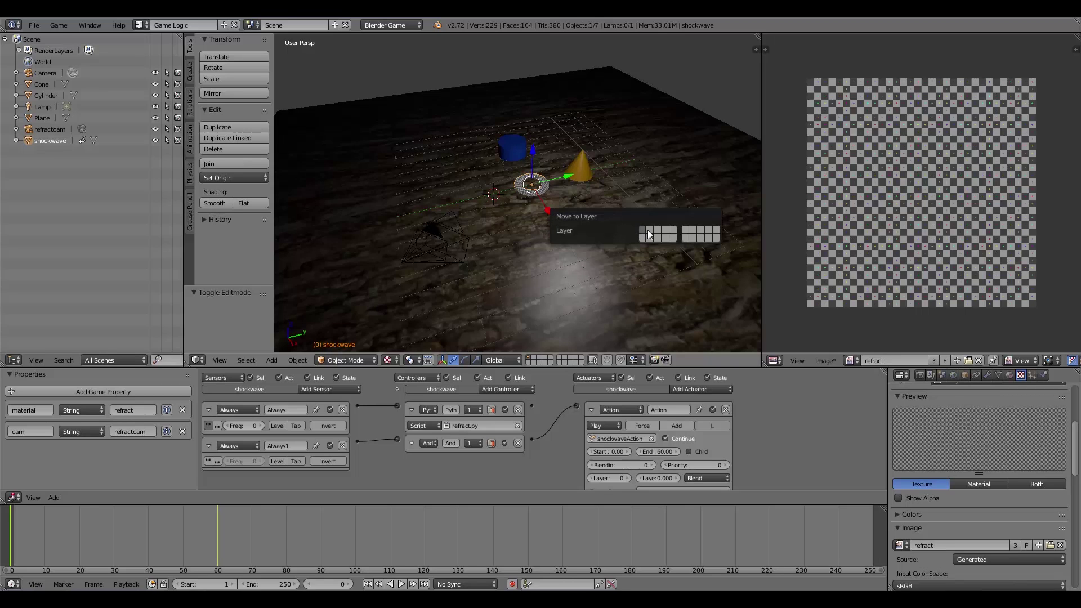
click(649, 233)
key(shift+s)
click(577, 197)
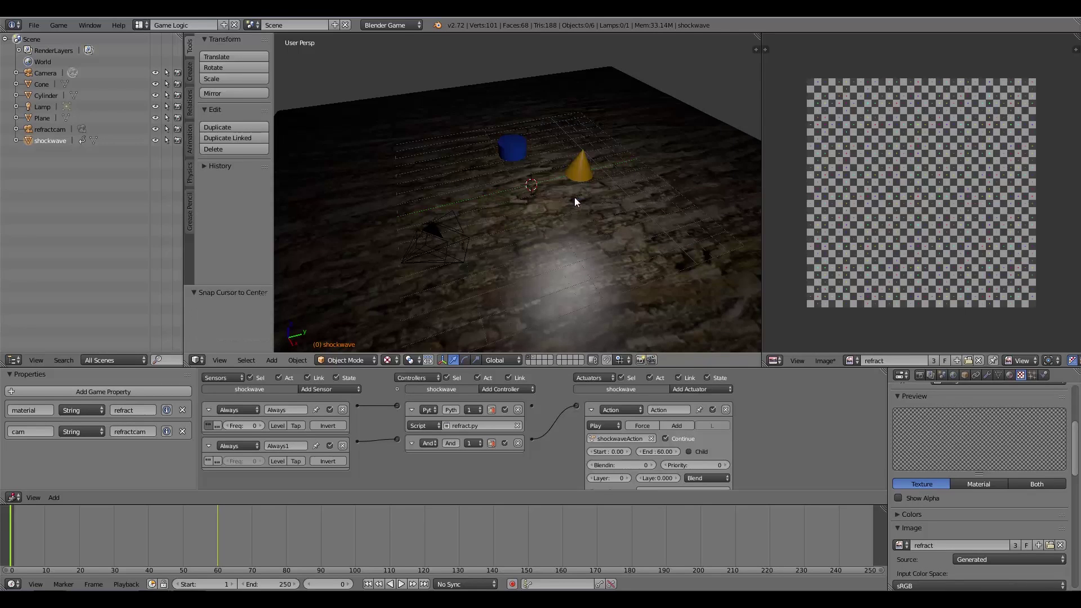
Add a plain axes empty at the origin and name it spawner.
key(shift+a)
mouse_move(557, 282)
click(613, 282)
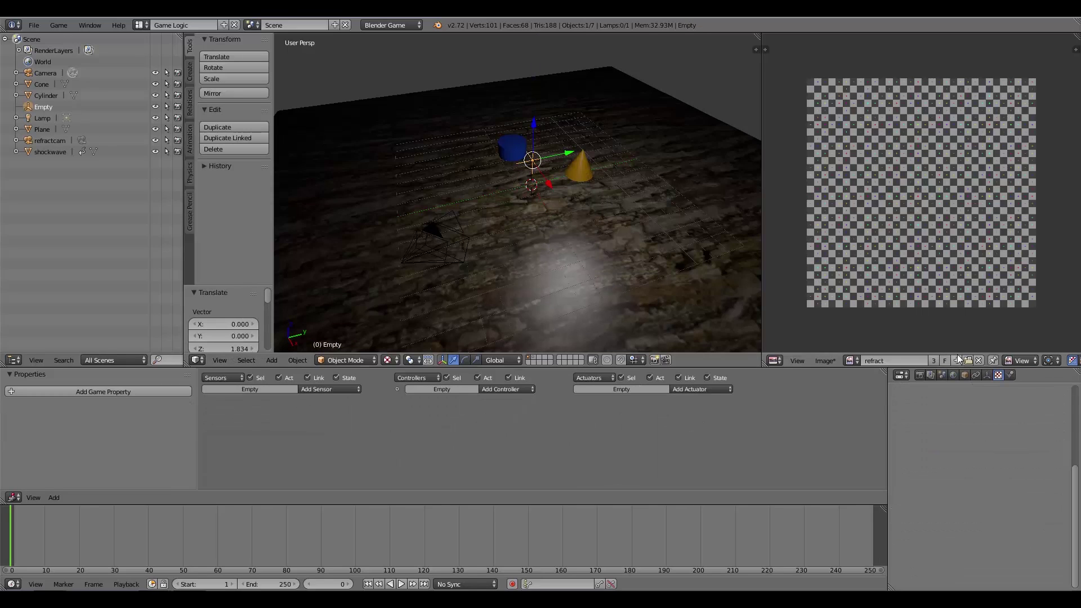
click(964, 375)
click(947, 410)
text(spa)
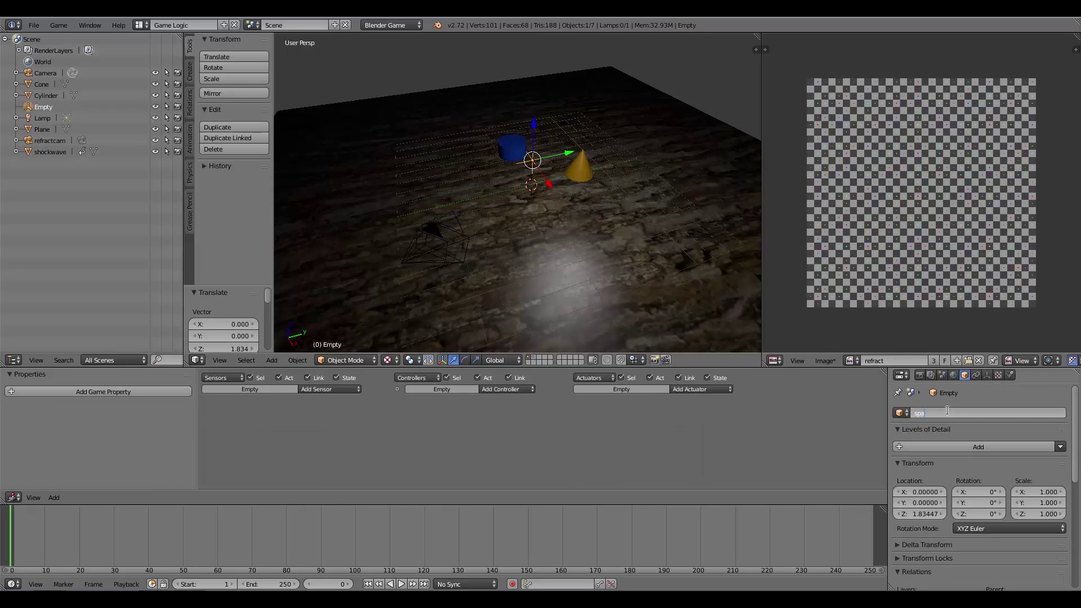
text(wner)
key(Return)
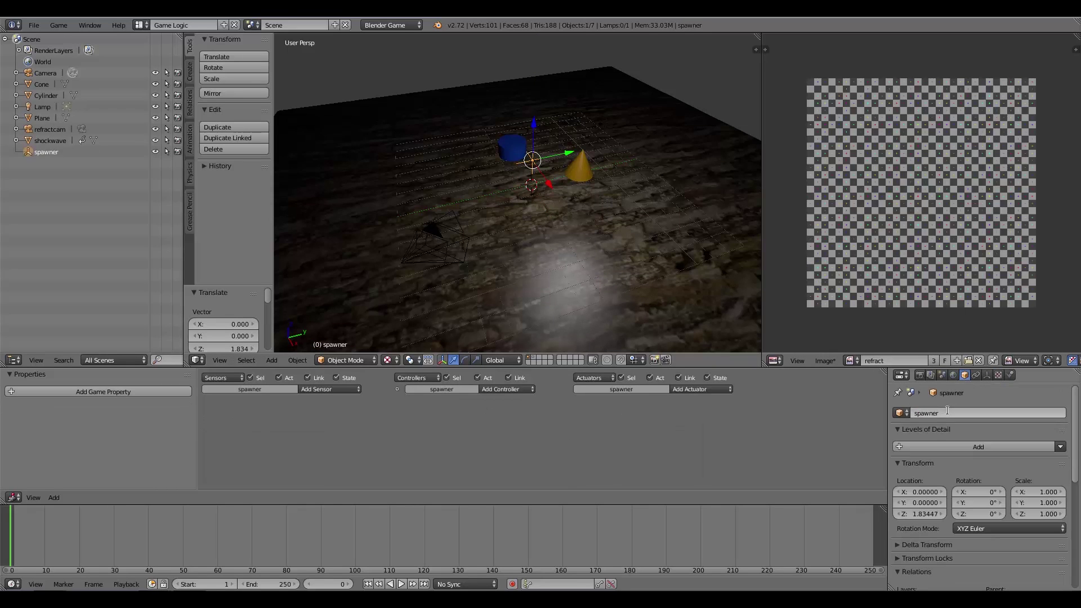
Give spawner a Keyboard sensor linked to an Edit Object actuator adding shockwave with 60-frame lifetime.
click(316, 389)
click(327, 454)
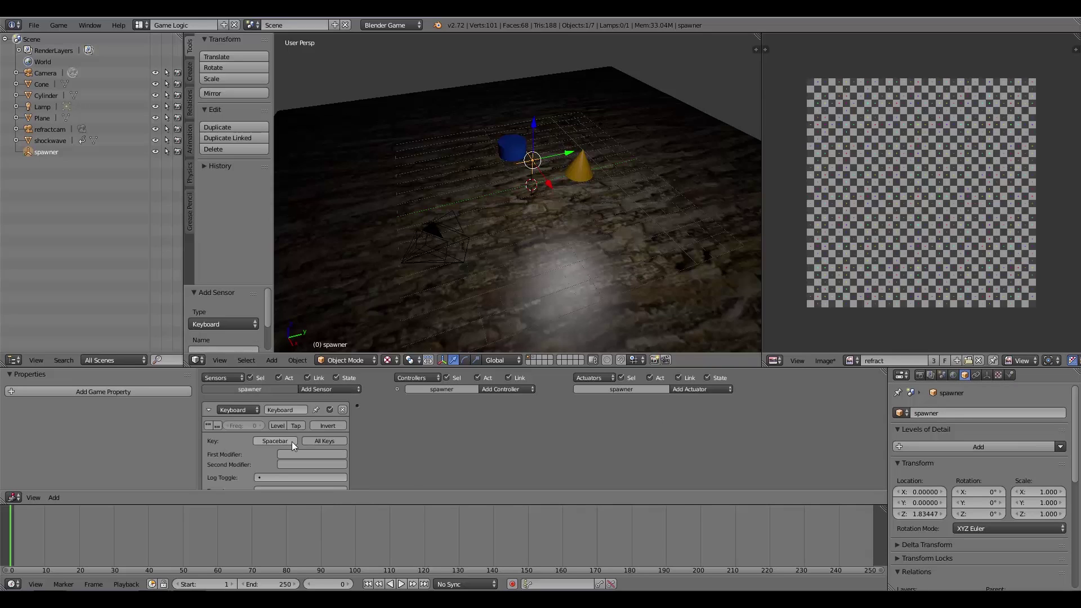
click(708, 410)
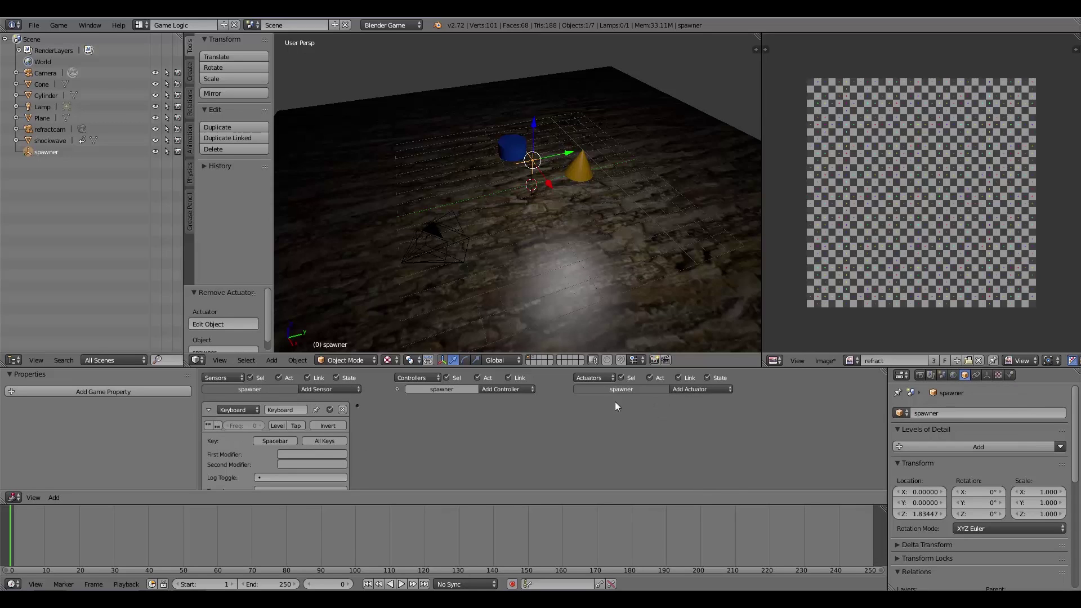
click(684, 390)
click(689, 431)
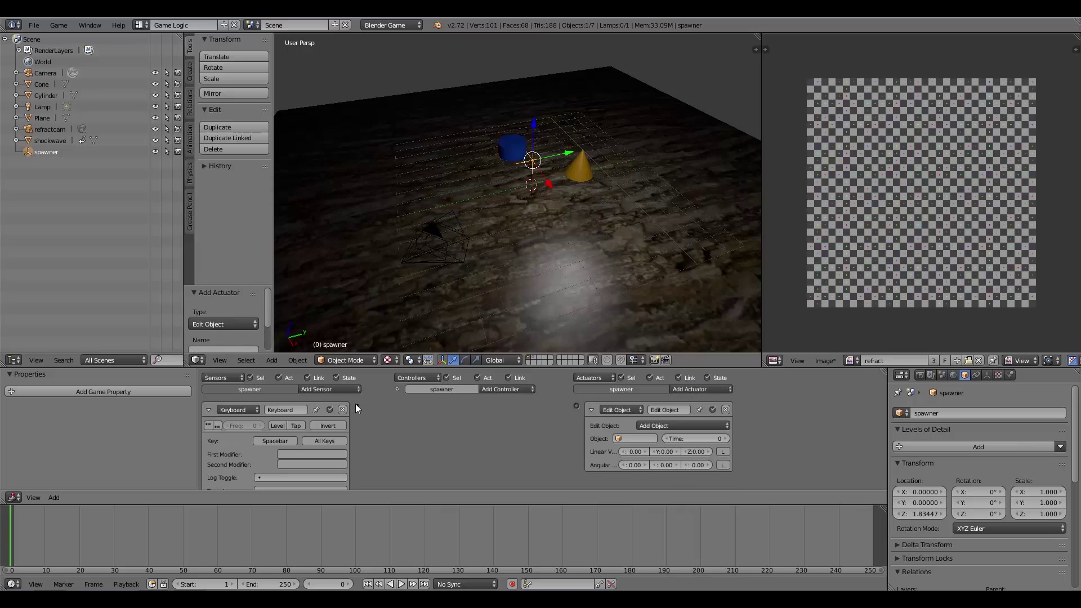
drag(356, 405, 576, 406)
click(625, 438)
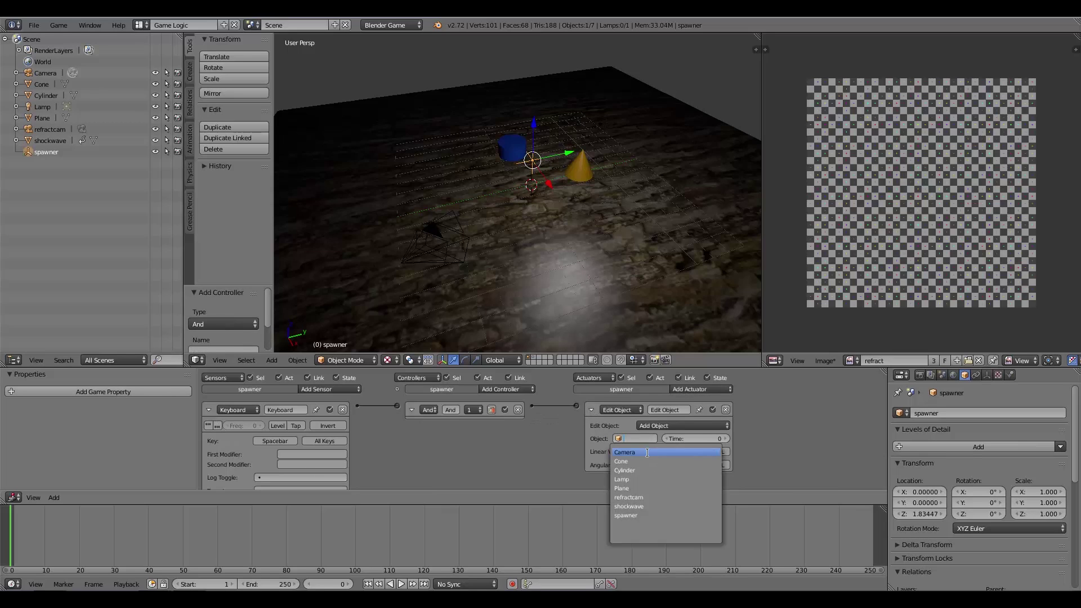
click(652, 506)
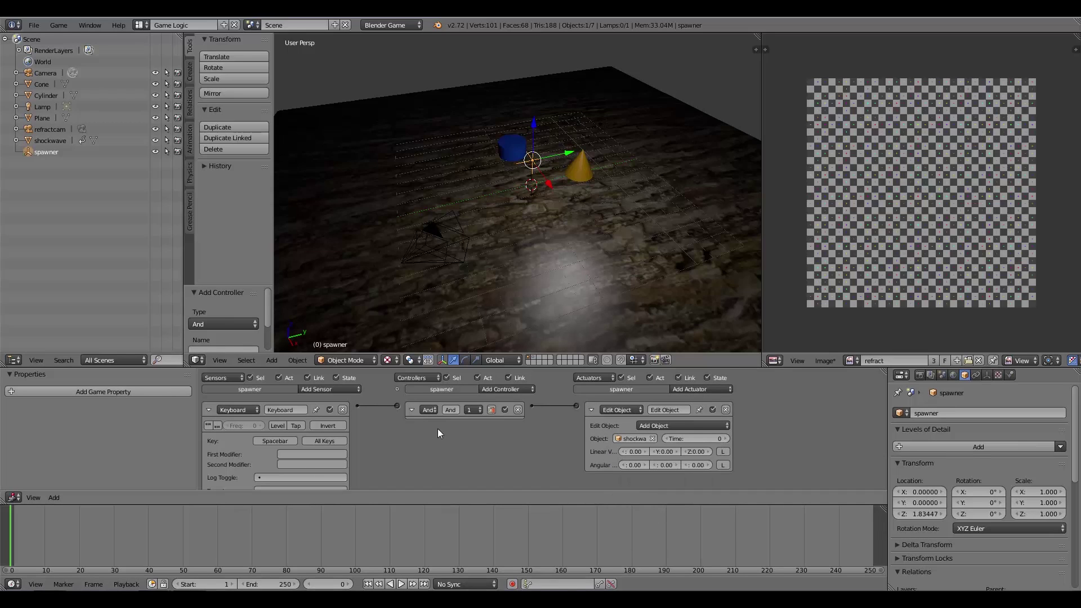
text(60)
key(Return)
Select both cameras, shift them along X and turn them about Z.
middle_drag(451, 248, 475, 243)
right_click(380, 251)
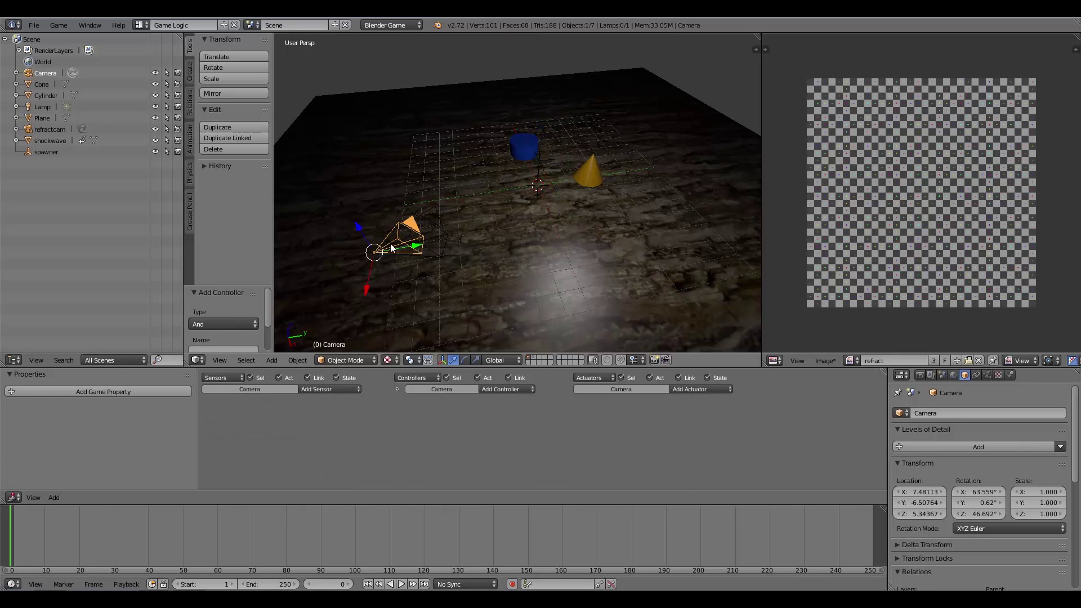
shift+right_click(440, 217)
scroll(441, 232, down, 3)
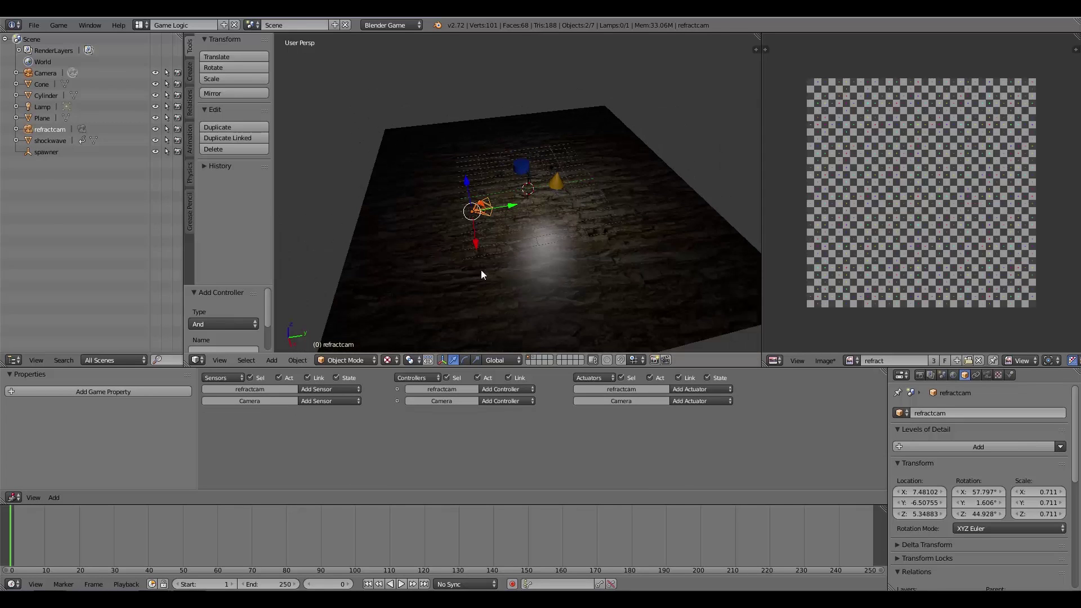
key(g)
key(x)
click(451, 230)
key(r)
key(z)
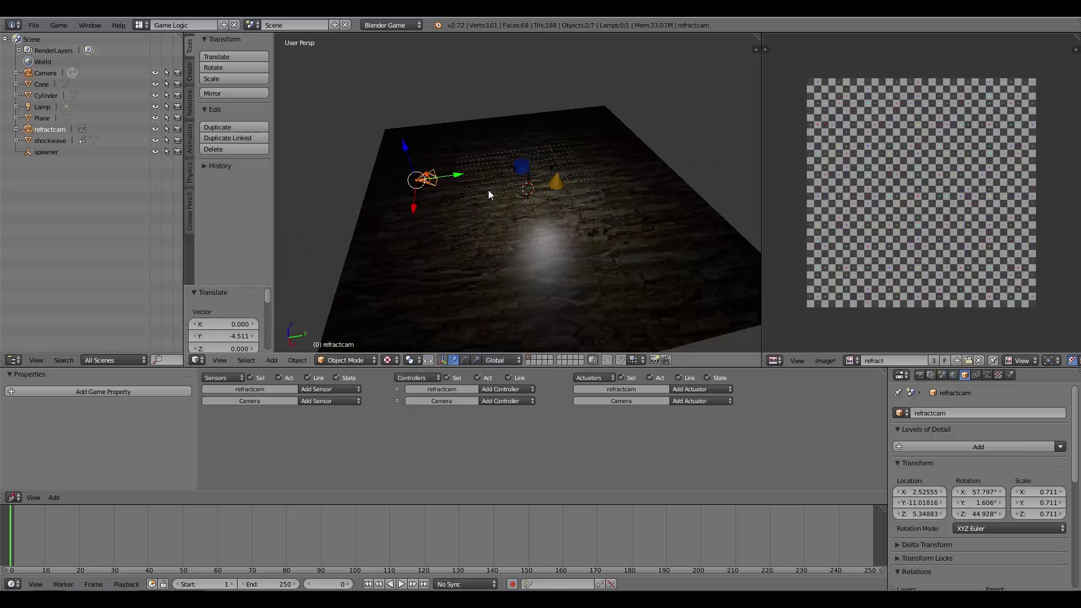
click(522, 279)
Tilt refractcam about the X axis.
middle_drag(495, 265, 474, 204)
key(r)
key(x)
click(471, 243)
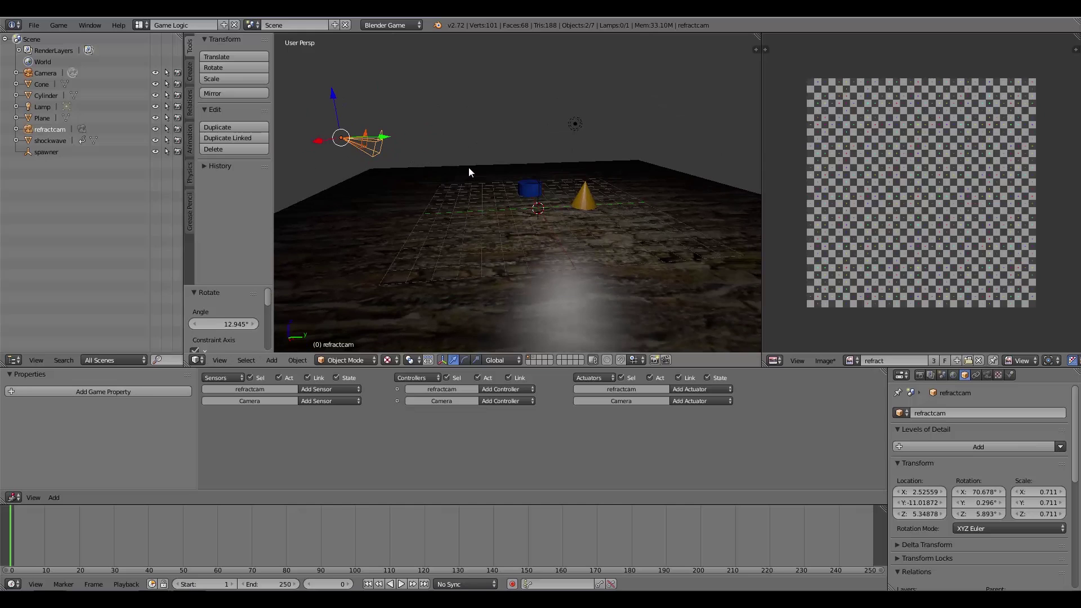
In camera view, reposition refractcam, pushing it back along Y and raising it about 1.5 units.
key(KP_0)
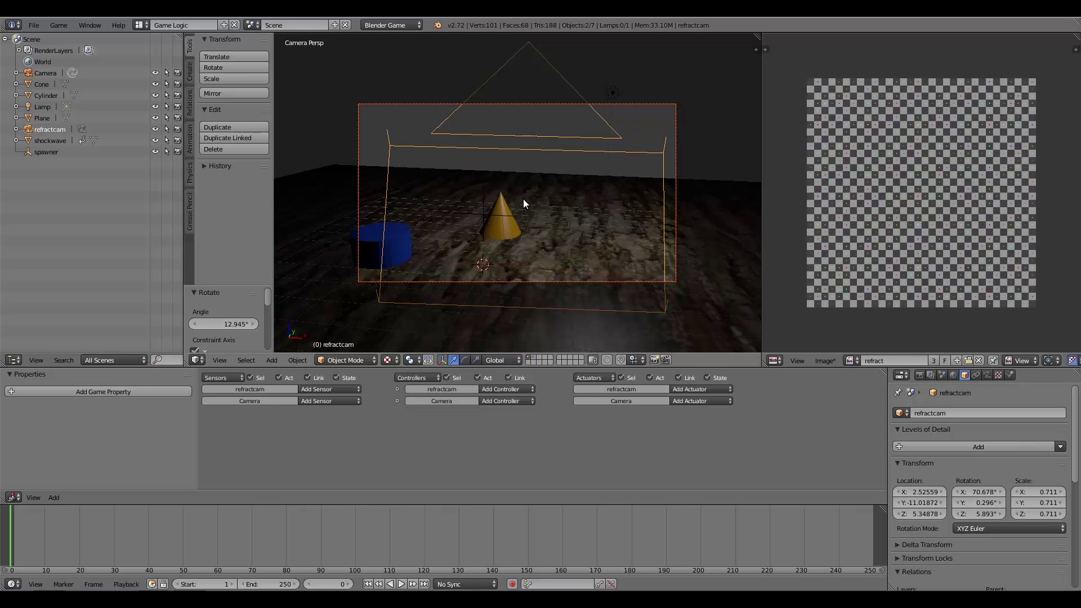
key(g)
click(502, 282)
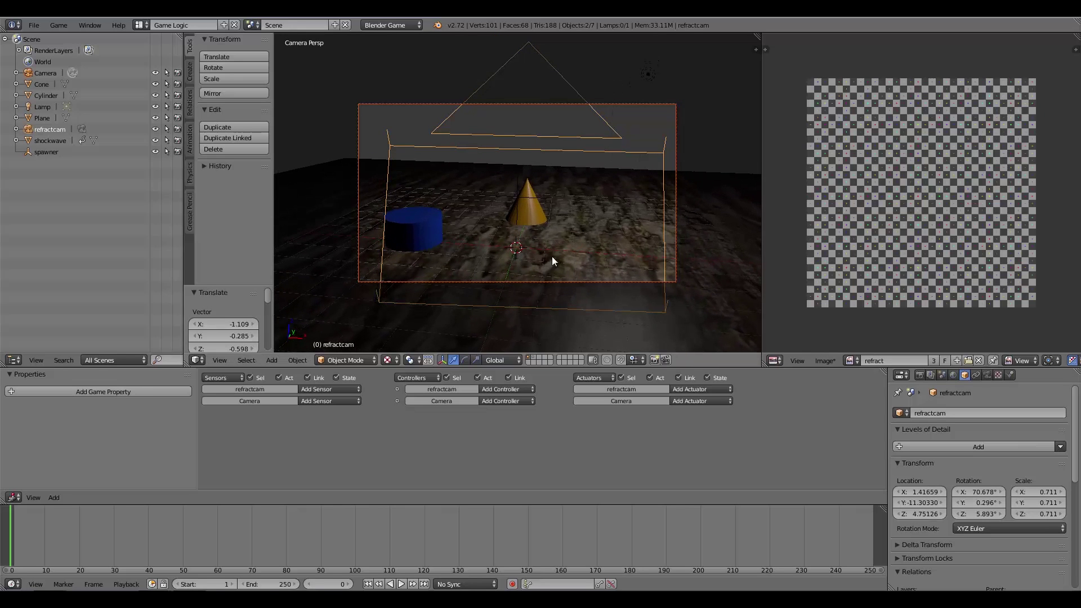
key(g)
key(y)
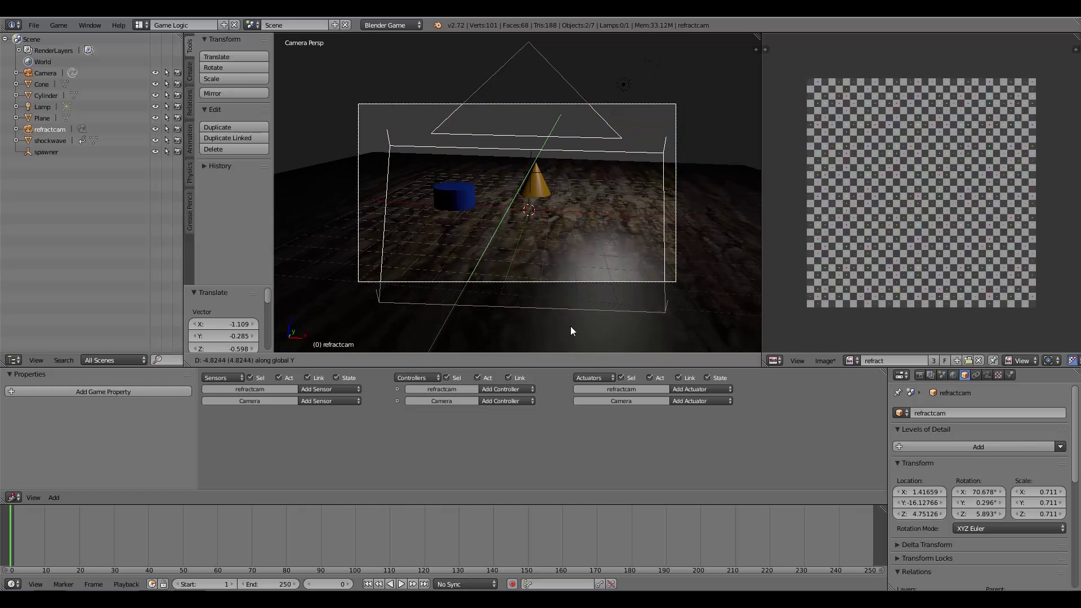
click(572, 329)
key(g)
key(z)
click(576, 210)
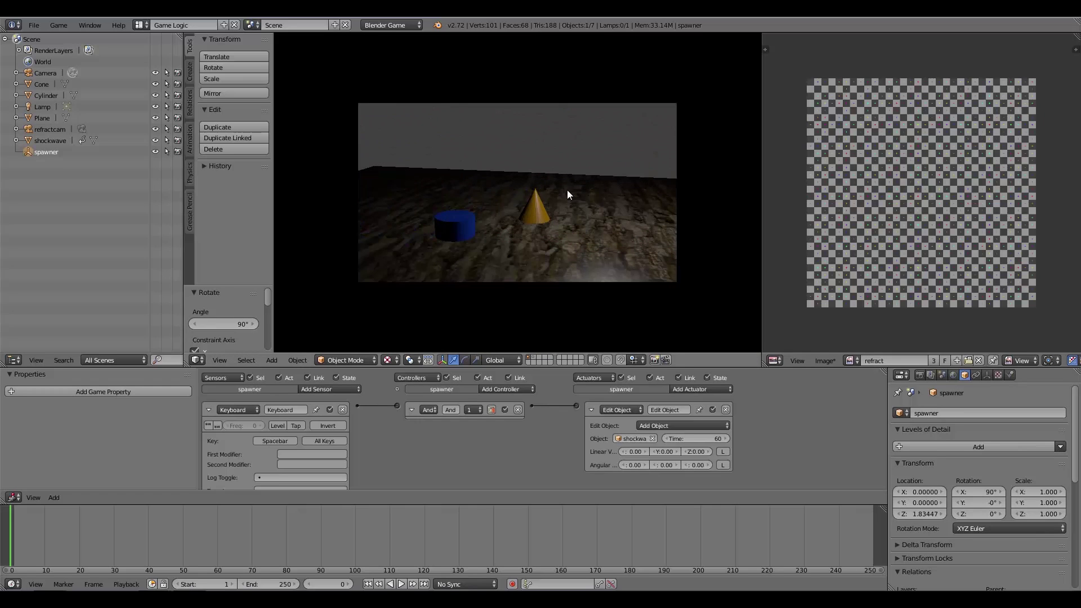
Spawn a shockwave with Space in the running game, then leave camera view.
key(space)
key(space)
key(space)
key(Escape)
key(KP_0)
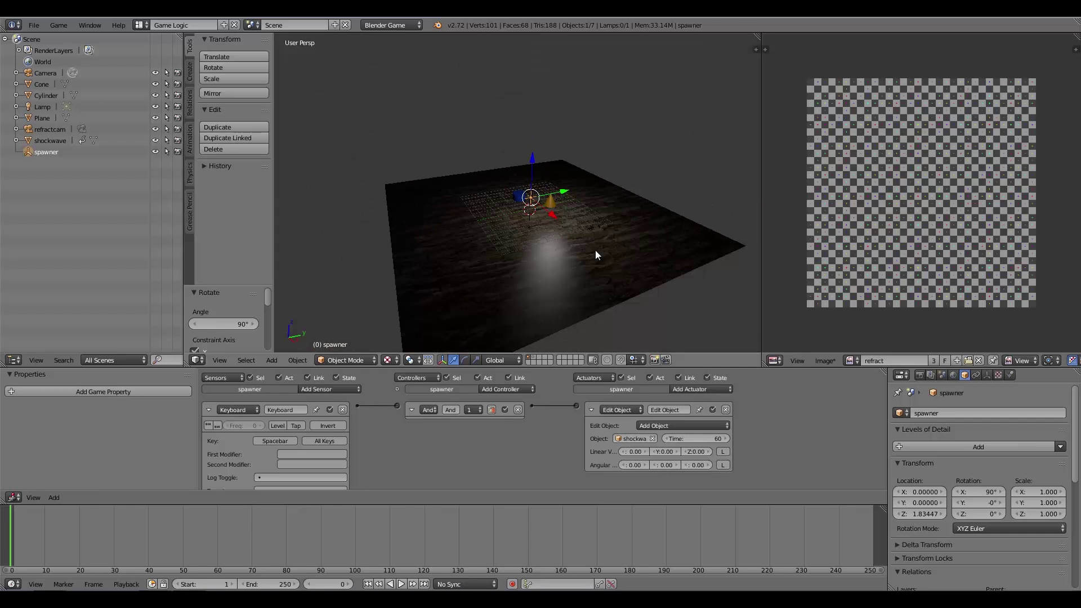
middle_drag(432, 198, 515, 207)
Show layer 2, select the shockwave ring and preview its growth animation.
key(p)
key(Escape)
key(2)
right_click(540, 241)
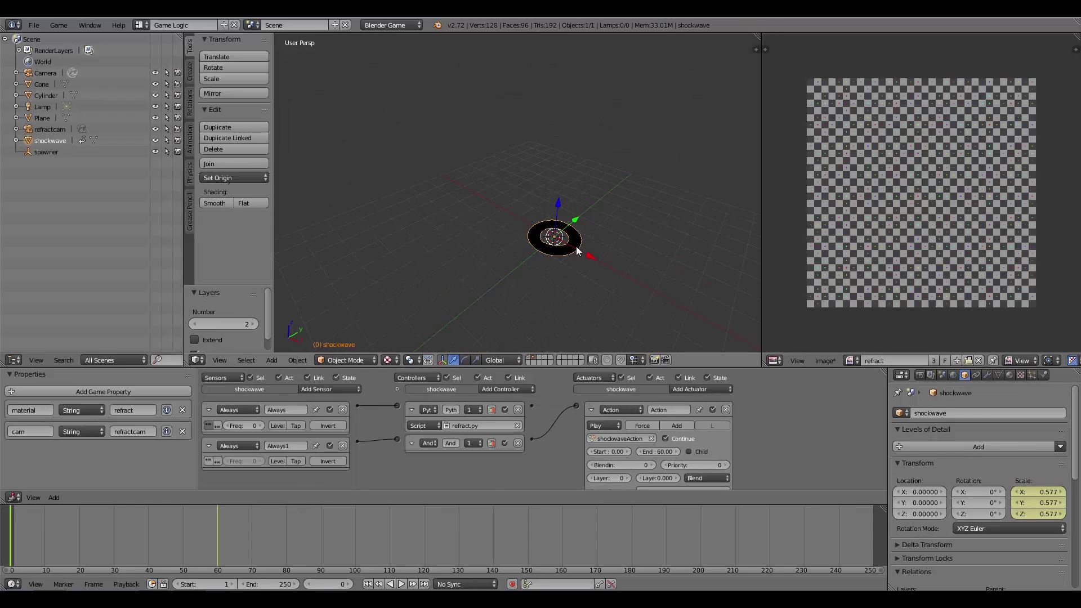
mouse_move(10, 535)
mouse_down()
mouse_move(150, 529)
mouse_move(9, 529)
mouse_up()
mouse_move(571, 313)
middle_down()
mouse_move(643, 266)
mouse_move(623, 304)
mouse_move(550, 272)
middle_up()
In Edit Mode, select vertices around the ring's inner side and scale them.
key(Tab)
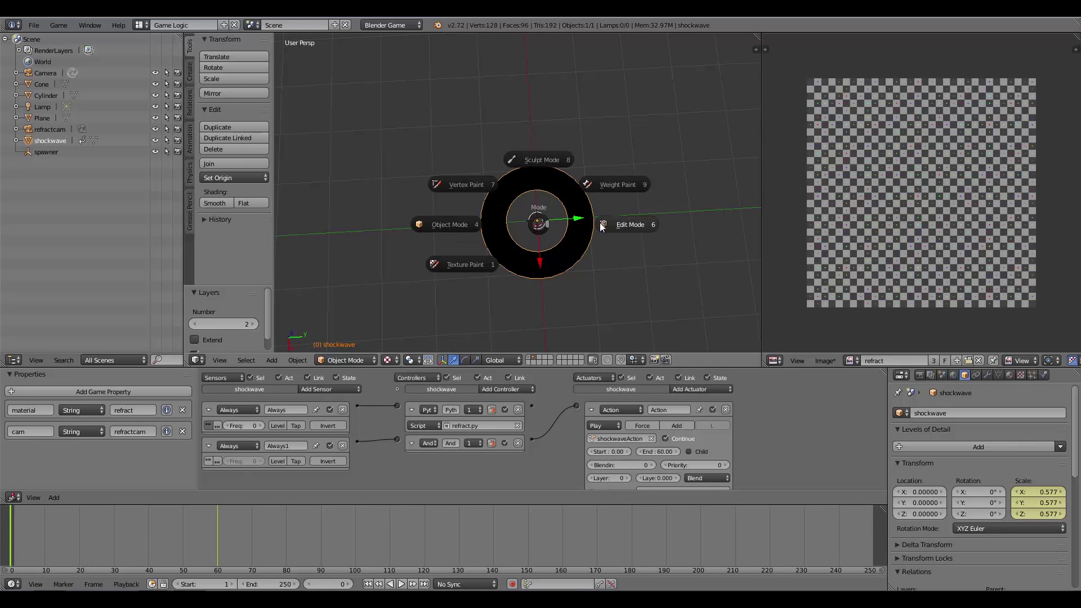
click(600, 222)
key(a)
right_click(561, 205)
right_click(573, 195)
ctrl+alt+right_click(573, 195)
key(s)
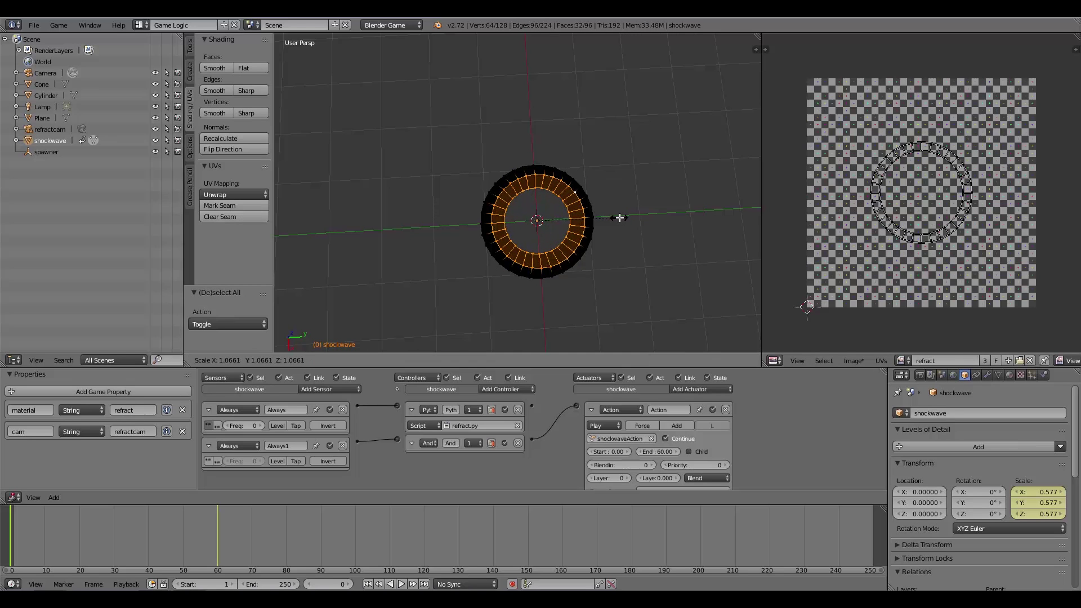
click(611, 218)
Enlarge the inner edge loop by about 1.238, return to Object Mode and view frame 60.
key(a)
alt+right_click(563, 202)
key(s)
click(640, 229)
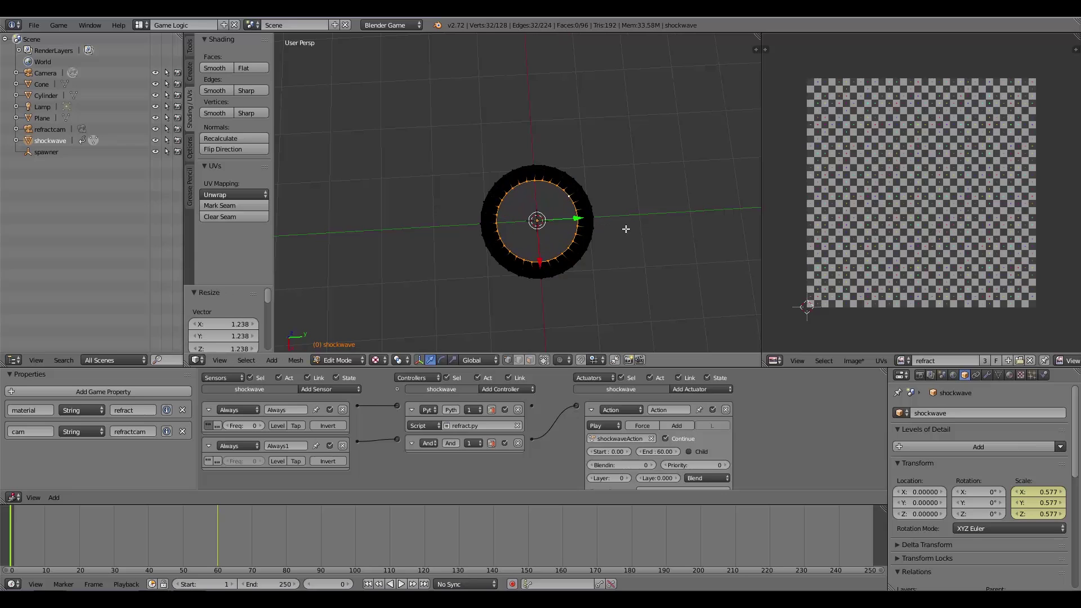
key(Tab)
click(531, 230)
drag(211, 523, 217, 525)
scroll(506, 172, down, 6)
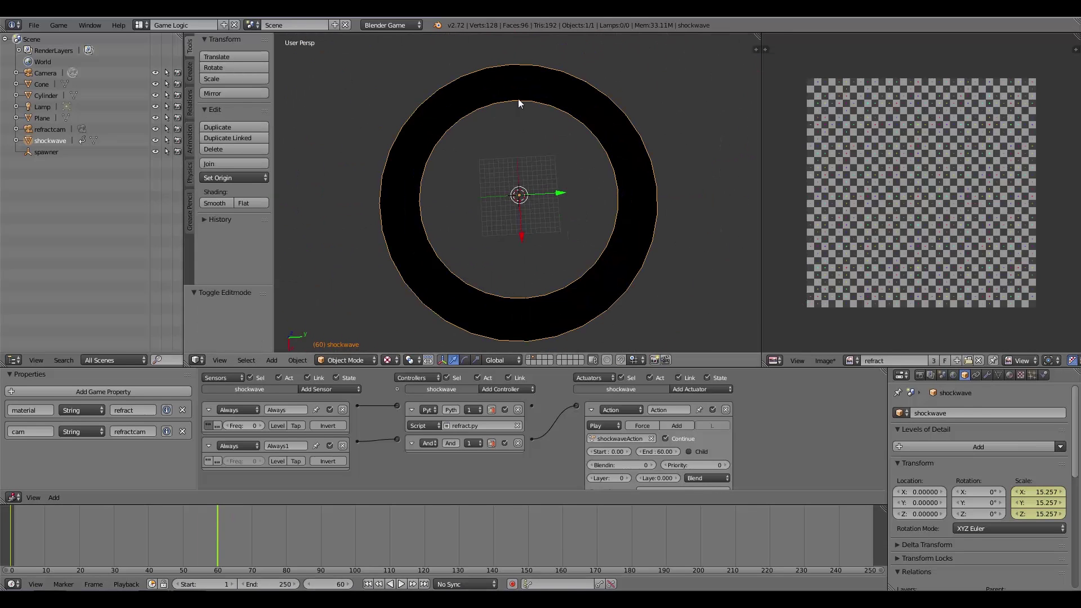
Add an Edit Object actuator to the ring set to Track to the Camera.
key(2)
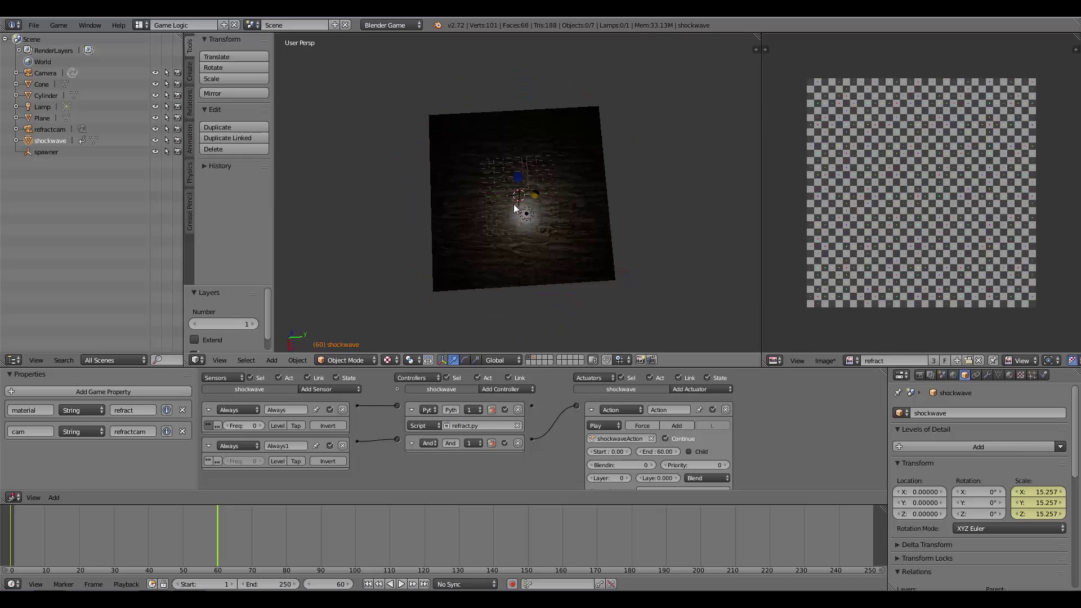
middle_drag(513, 211, 573, 377)
scroll(445, 209, down, 3)
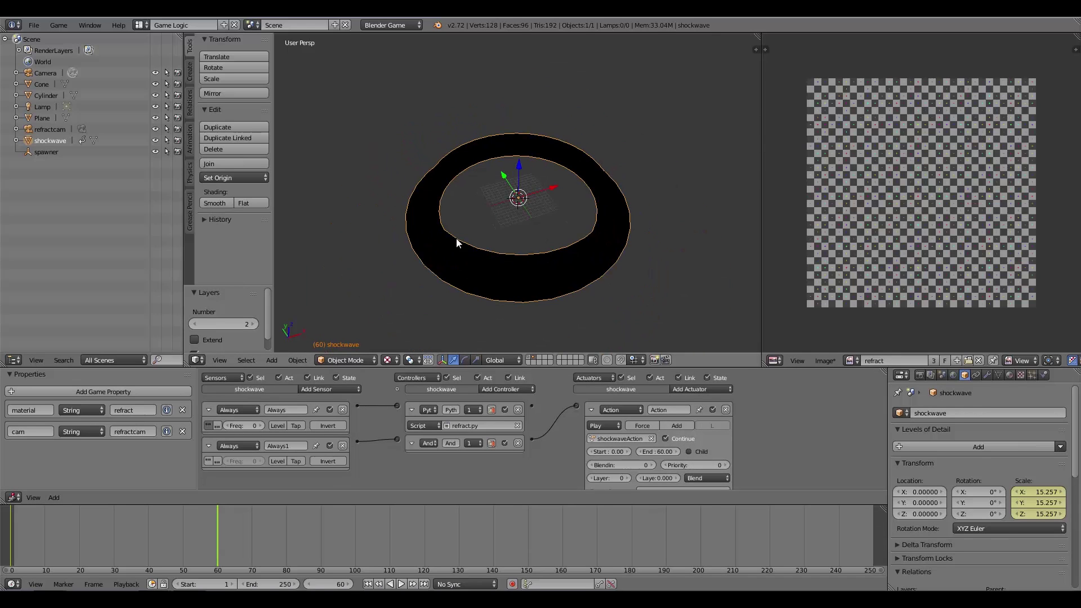
click(681, 390)
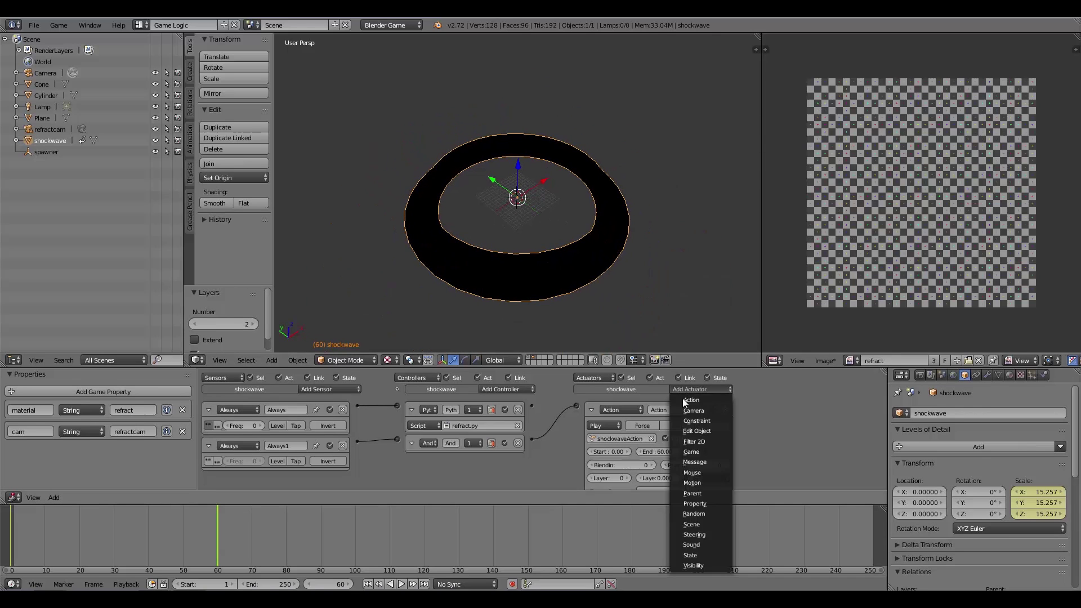
click(697, 431)
scroll(564, 447, down, 3)
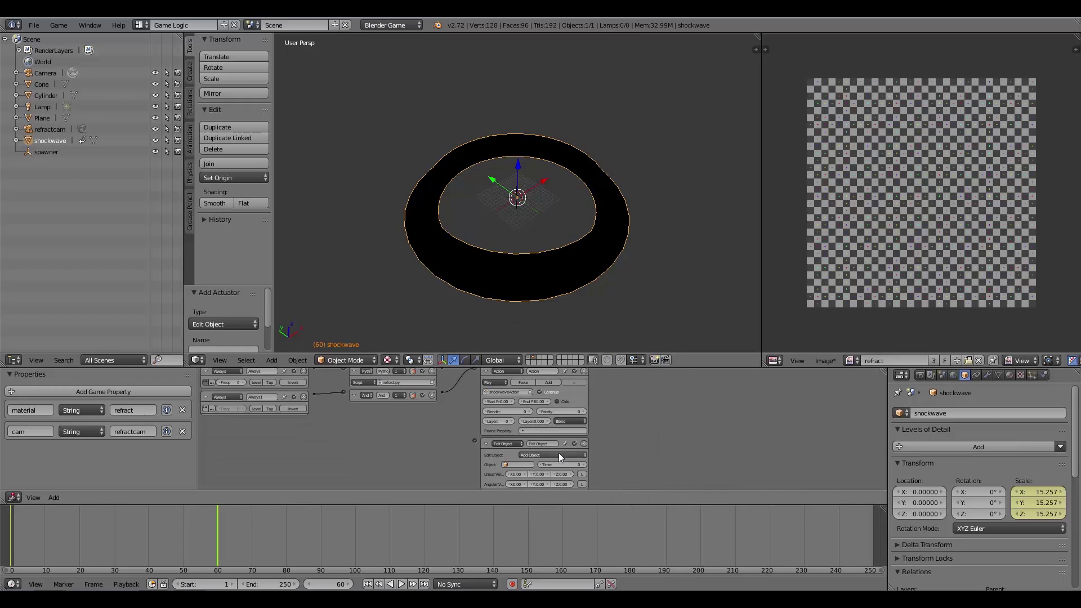
click(559, 454)
click(544, 419)
click(515, 464)
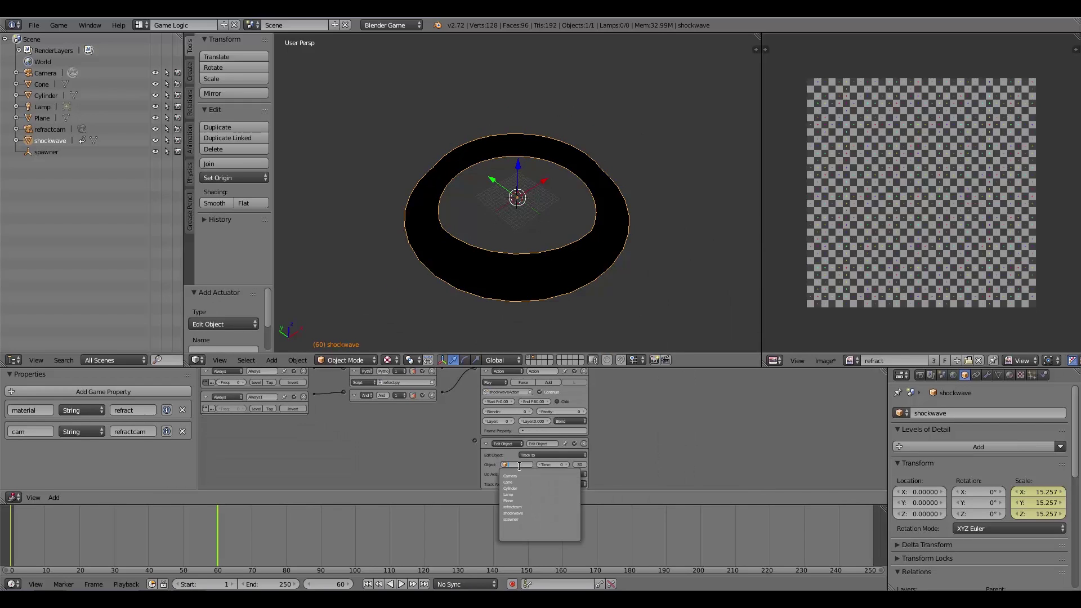
click(524, 476)
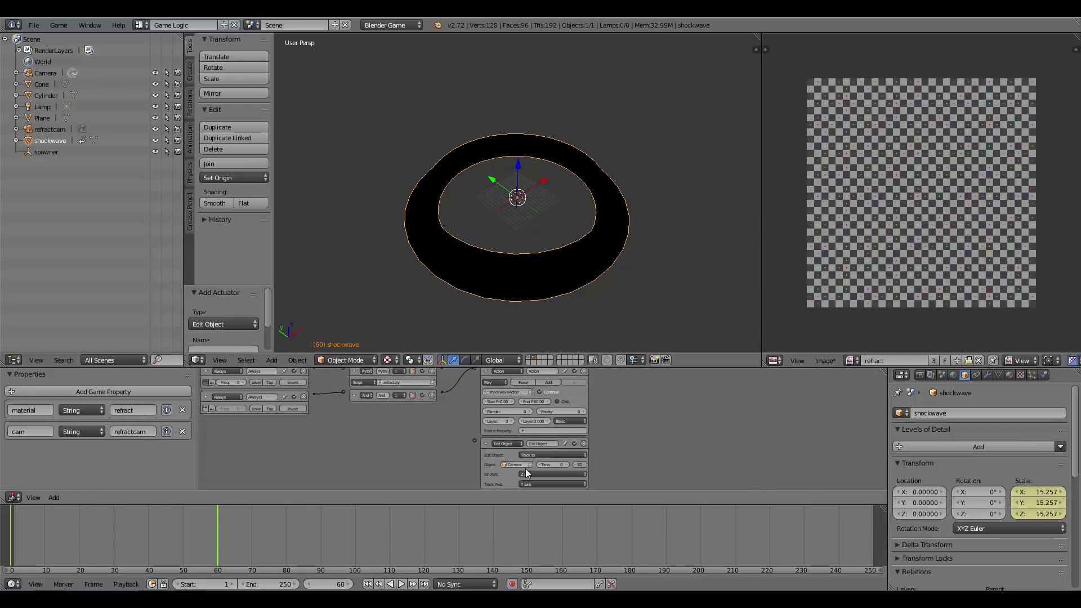
Add an And controller for the tracking actuator.
scroll(422, 417, up, 2)
click(423, 388)
click(421, 392)
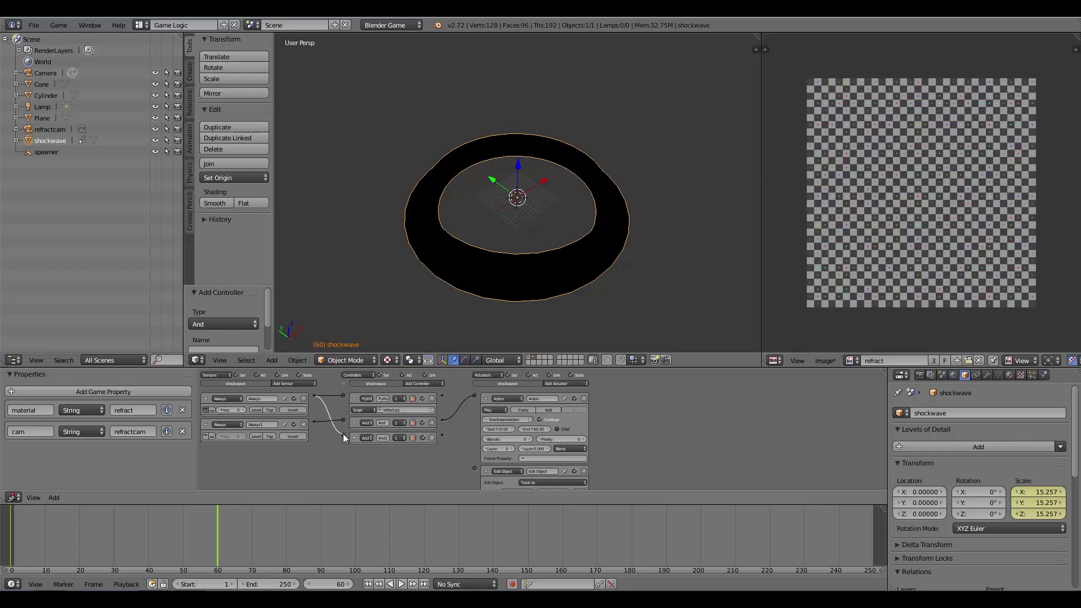
scroll(371, 426, down, 3)
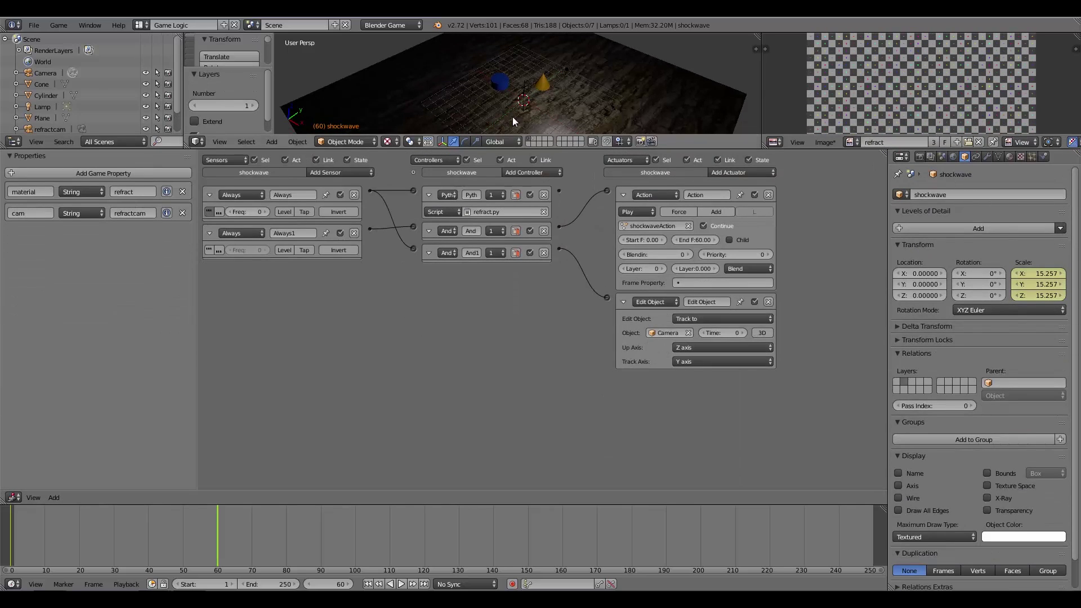
Set the tracking actuator's Track Axis to Z and Up Axis to Y.
click(531, 138)
scroll(576, 93, down, 5)
middle_drag(535, 92, 524, 62)
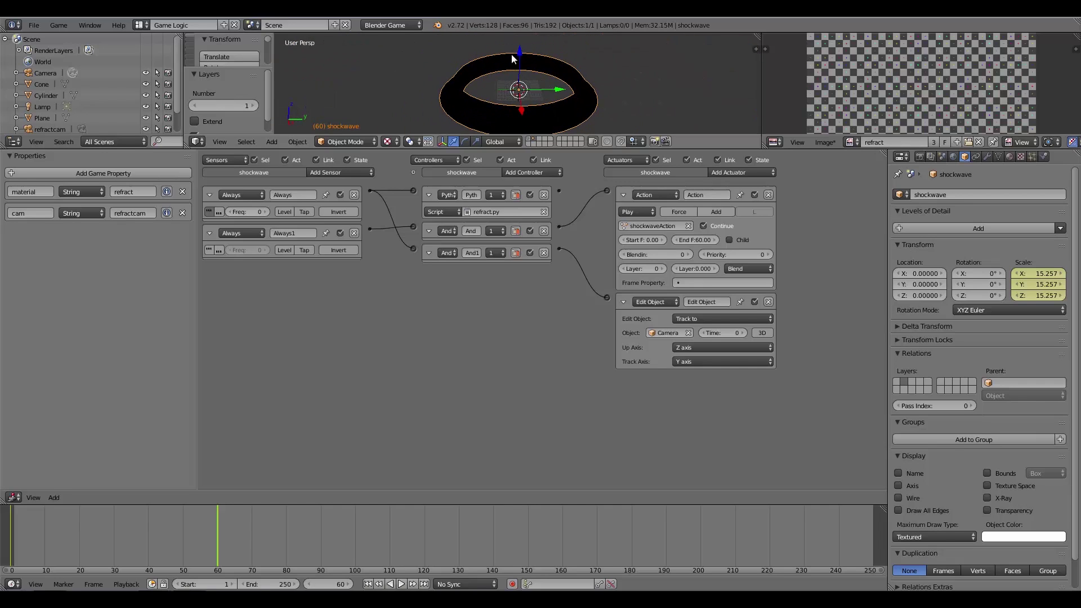
click(684, 345)
click(688, 361)
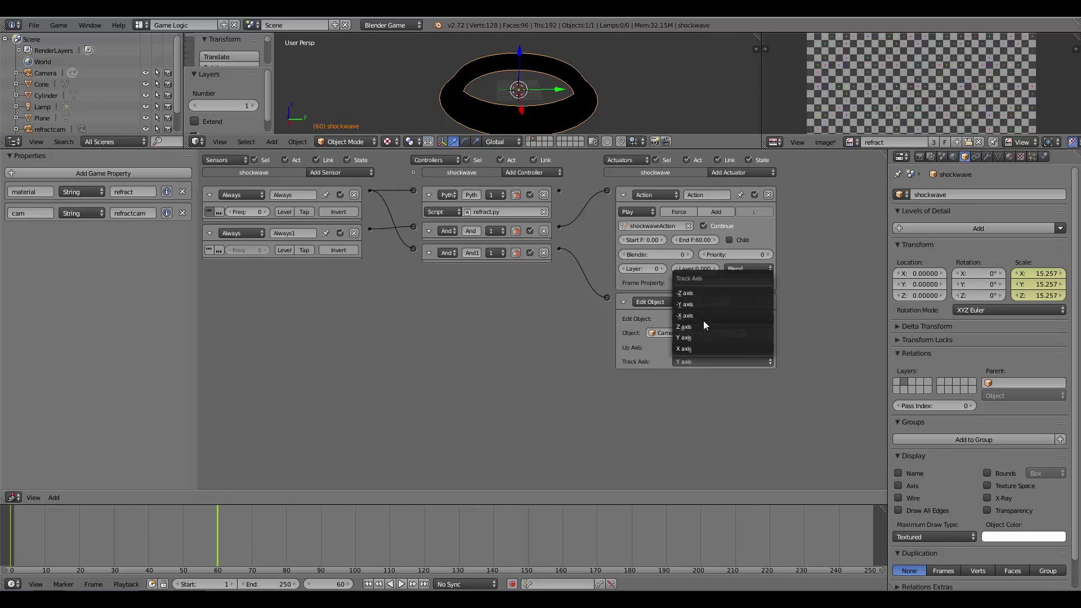
click(691, 327)
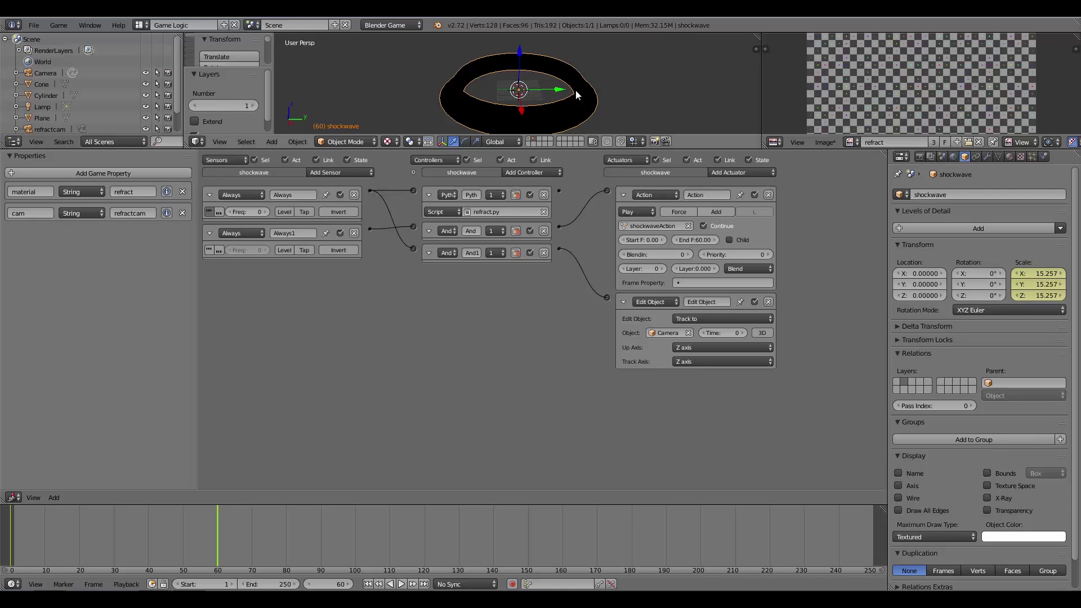
click(691, 361)
click(687, 347)
click(690, 320)
Give the 3D view more room, then run the game from the camera view and stop it.
key(p)
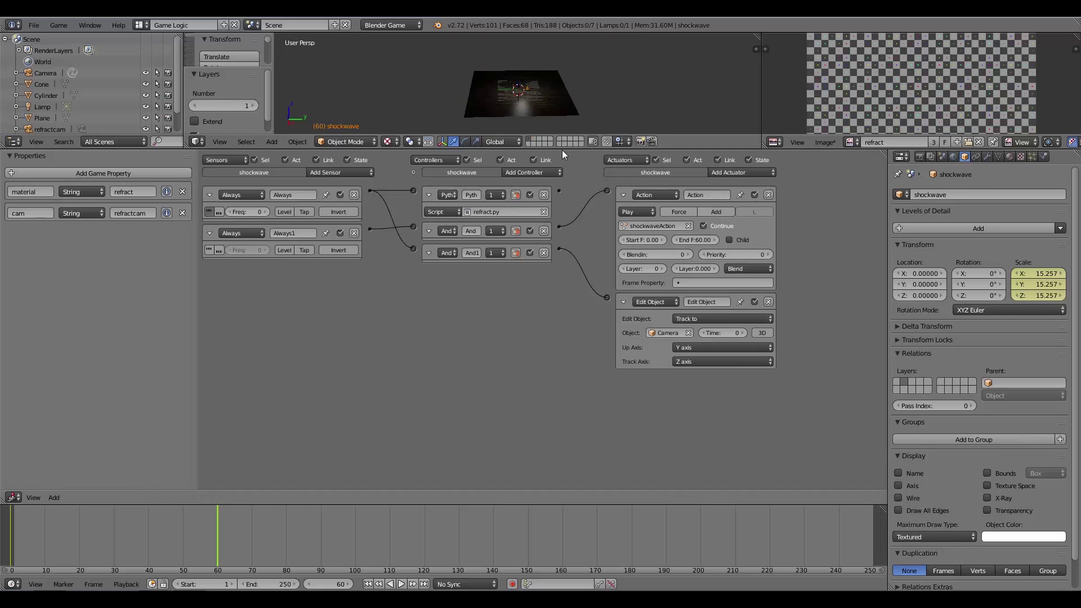
drag(562, 150, 524, 358)
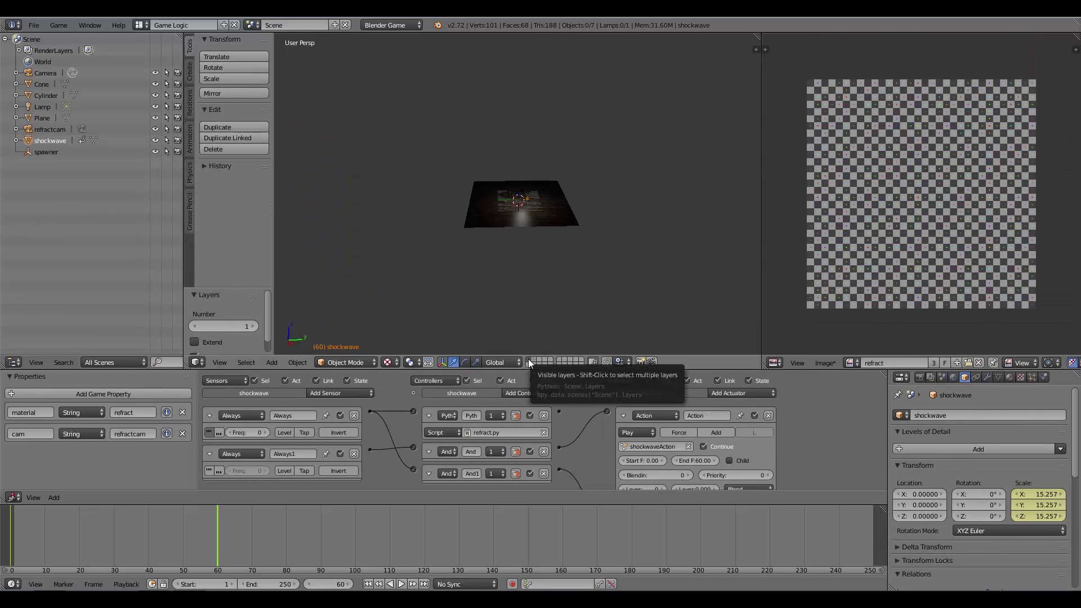
key(Escape)
key(p)
key(KP_0)
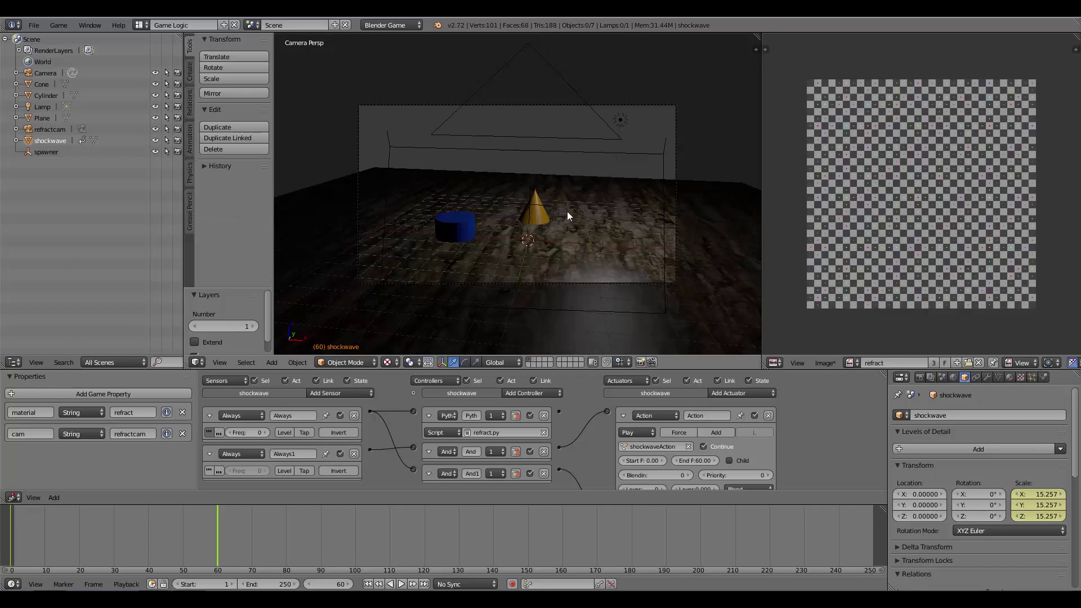
key(p)
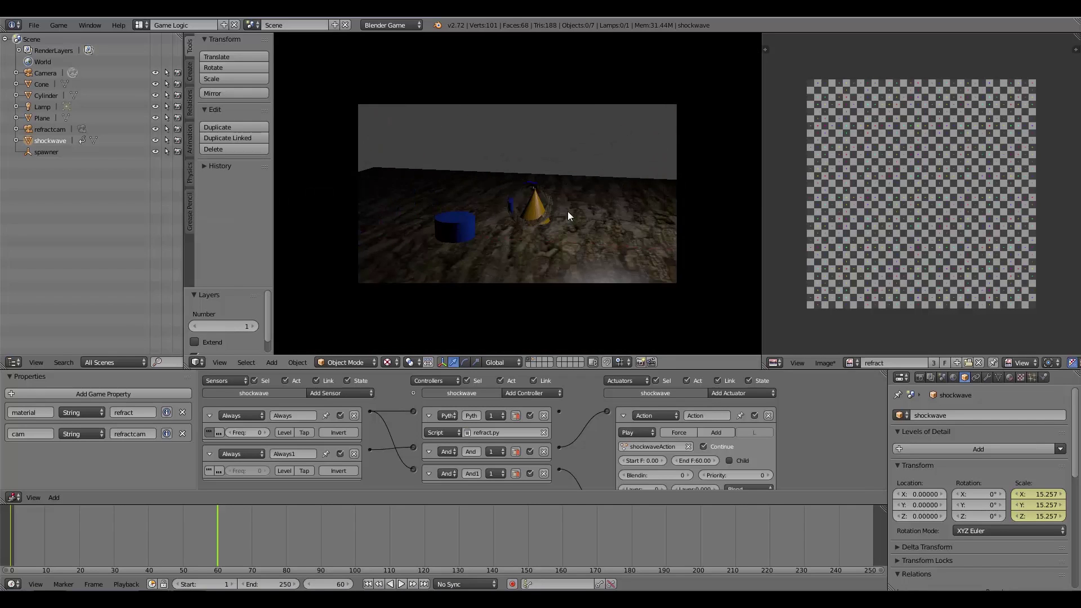
key(Escape)
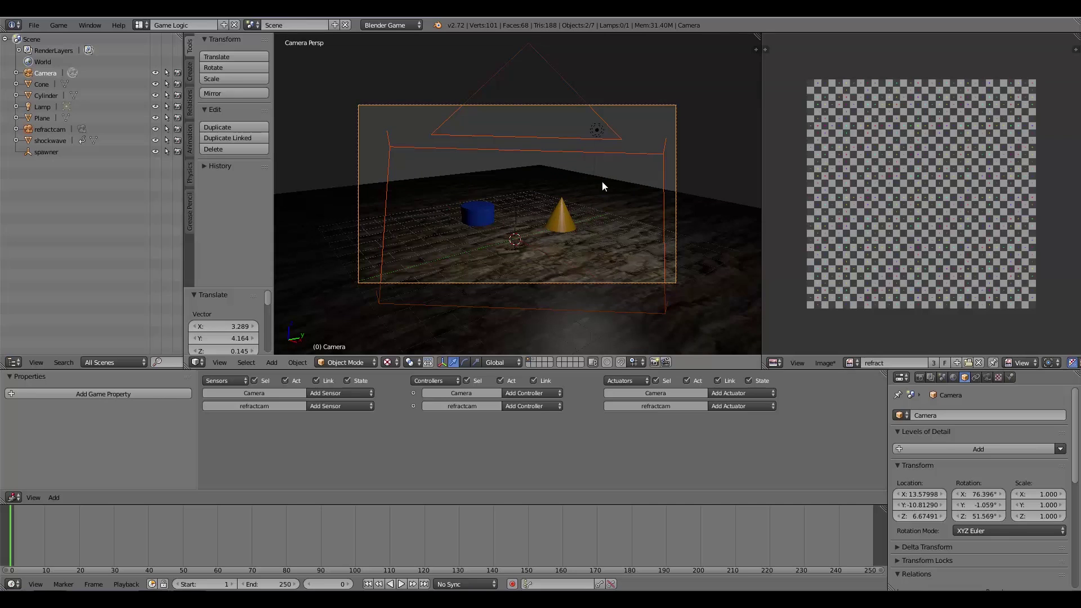